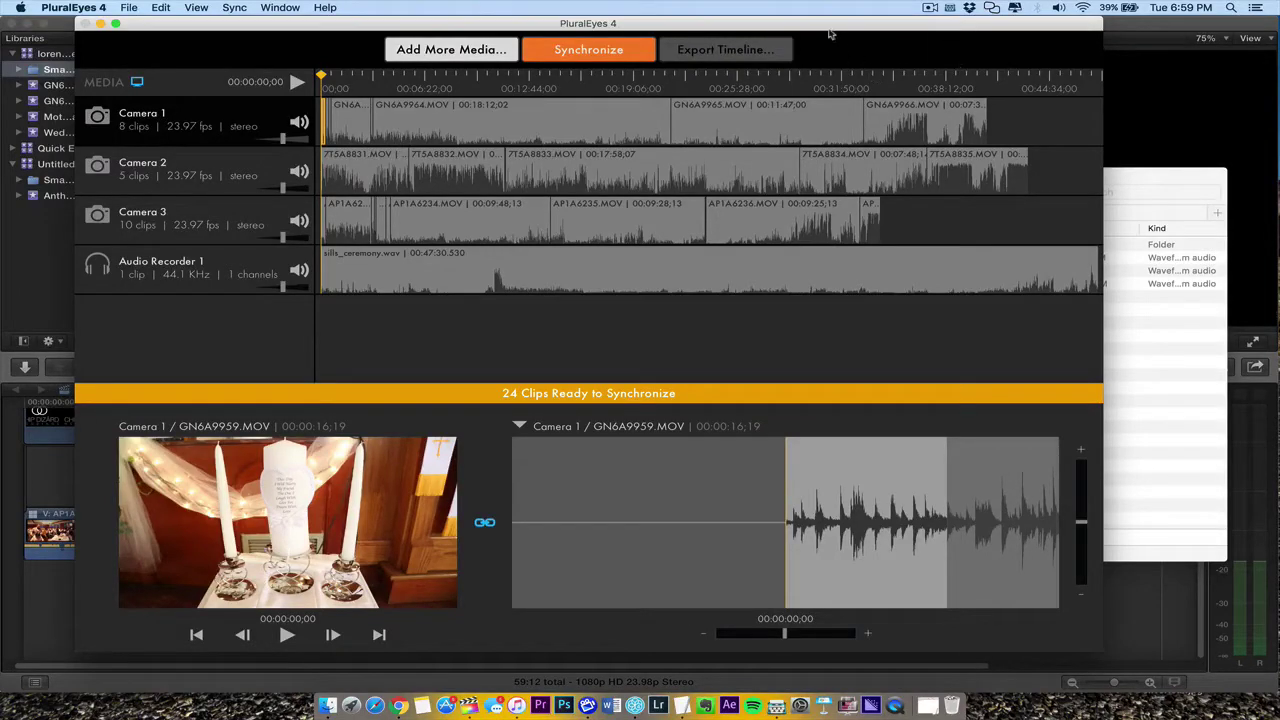
# Bring the Finder Audio window forward and step back to the parent wedding project folder.
pyautogui.click(1114, 188)
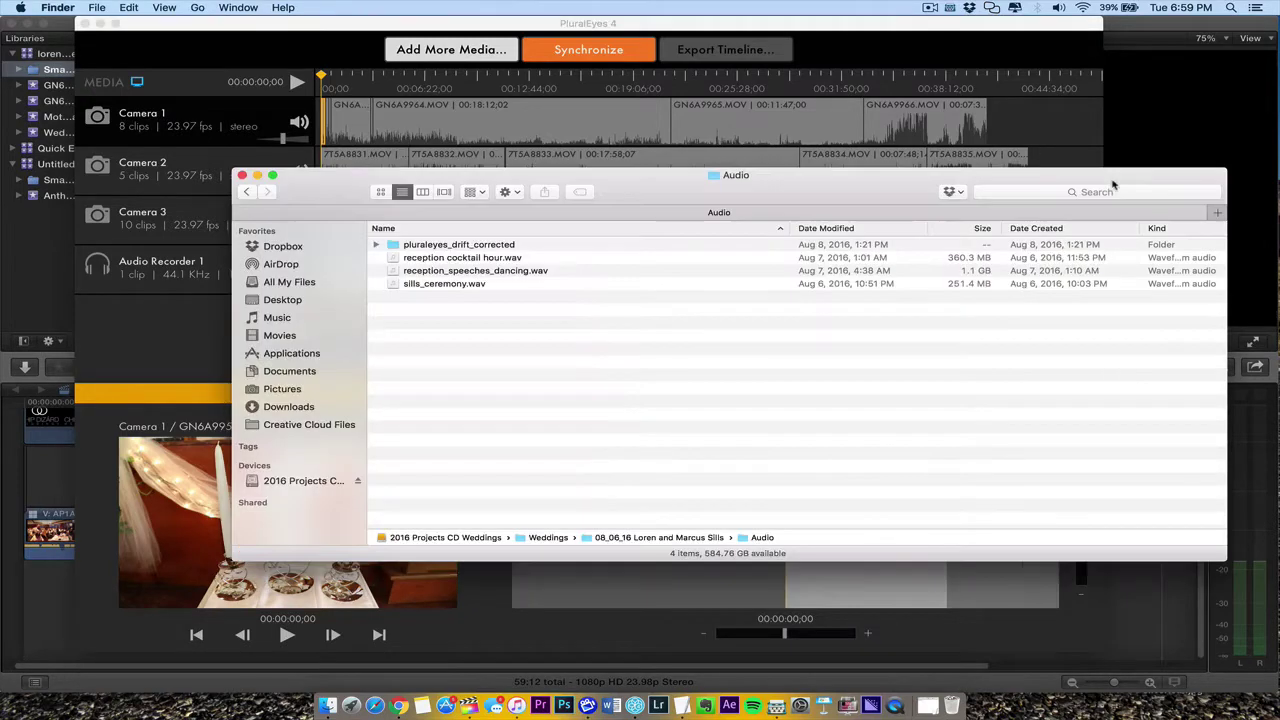
pyautogui.click(248, 192)
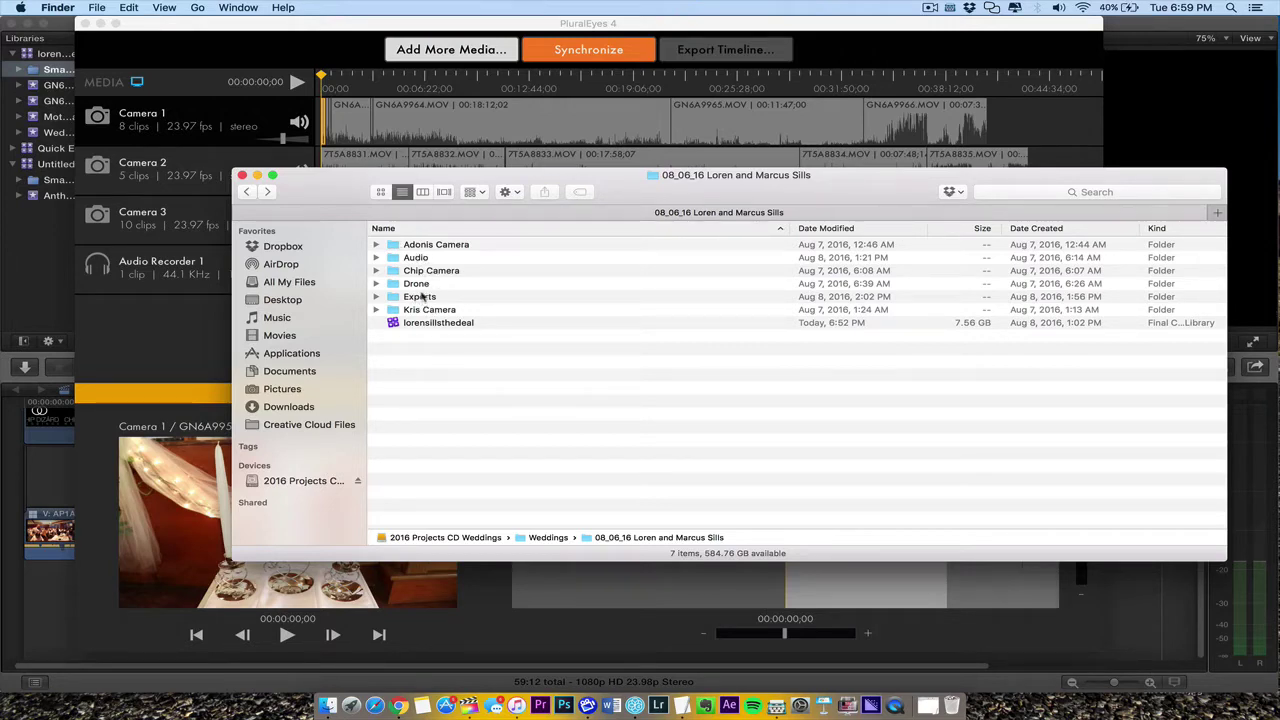
# Close Finder and bring PluralEyes 4 to the front, shifting its window slightly left.
pyautogui.click(241, 175)
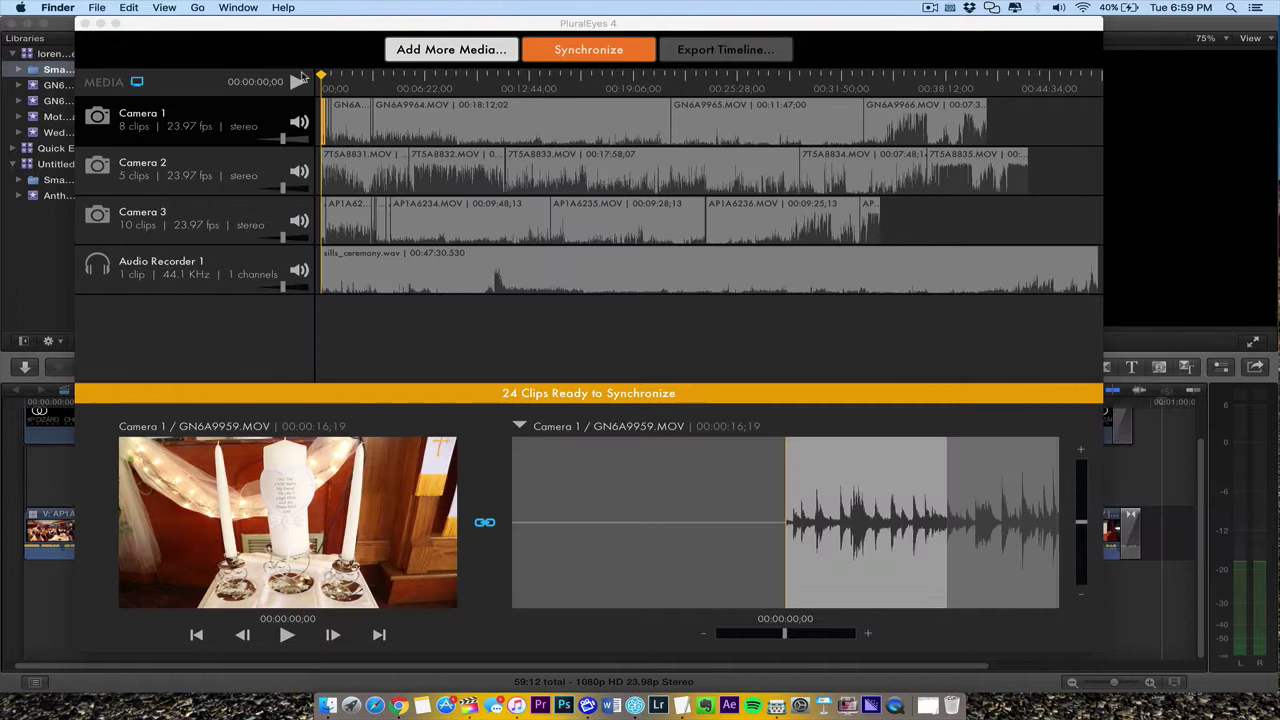
pyautogui.click(172, 27)
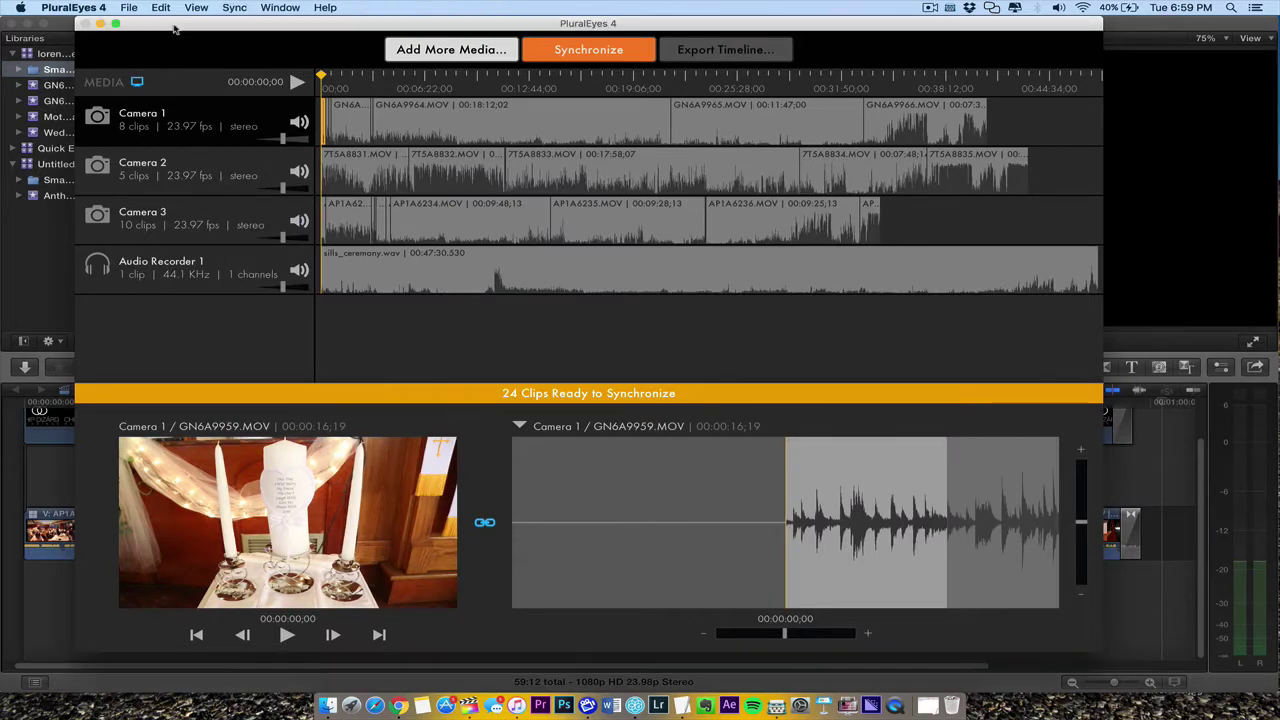
pyautogui.moveTo(172, 27); pyautogui.dragTo(131, 27)
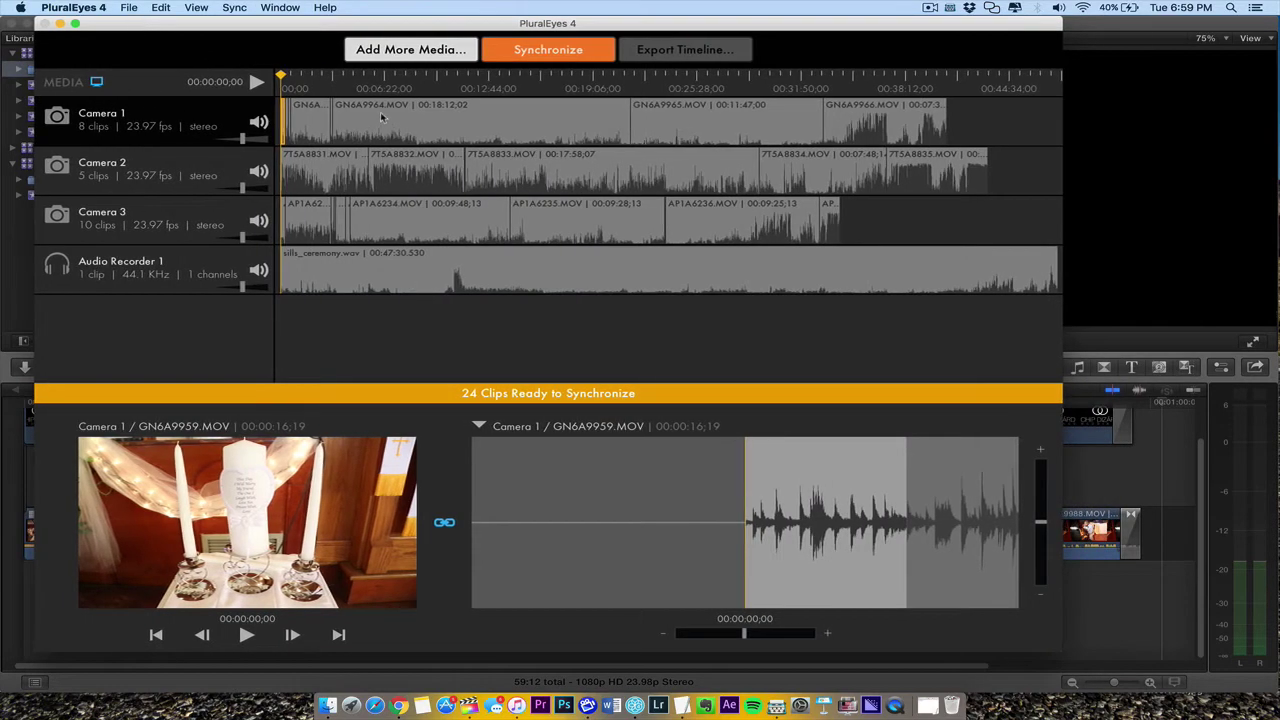
# Preview clips on Cameras 1, 2 and 3, then synchronize all 24 clips.
pyautogui.moveTo(318, 82); pyautogui.dragTo(520, 122)
pyautogui.click(191, 160)
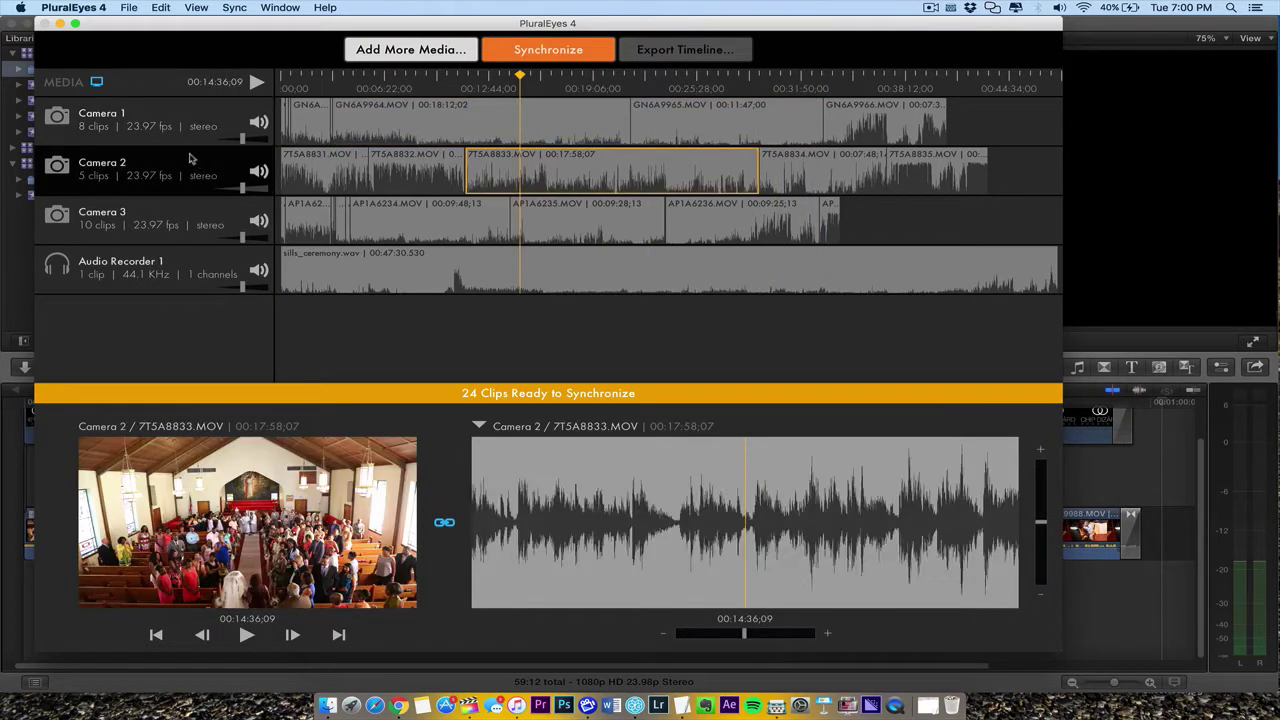
pyautogui.click(182, 205)
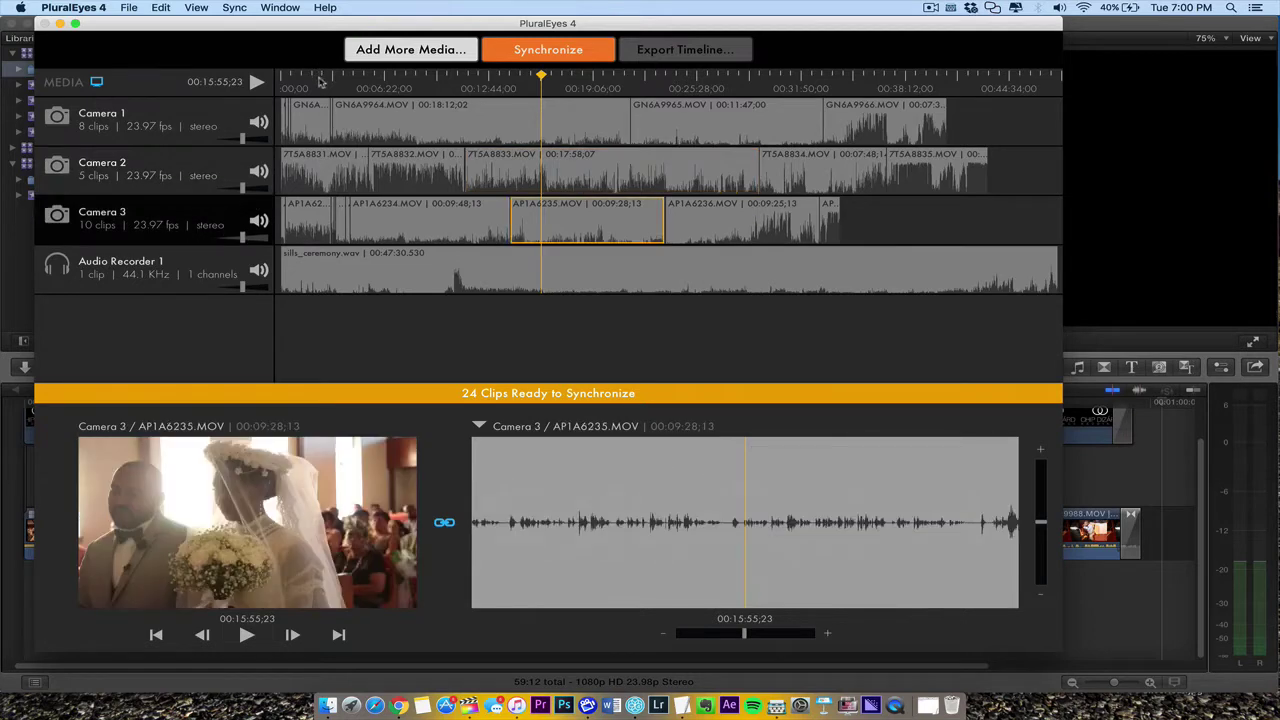
pyautogui.click(474, 80)
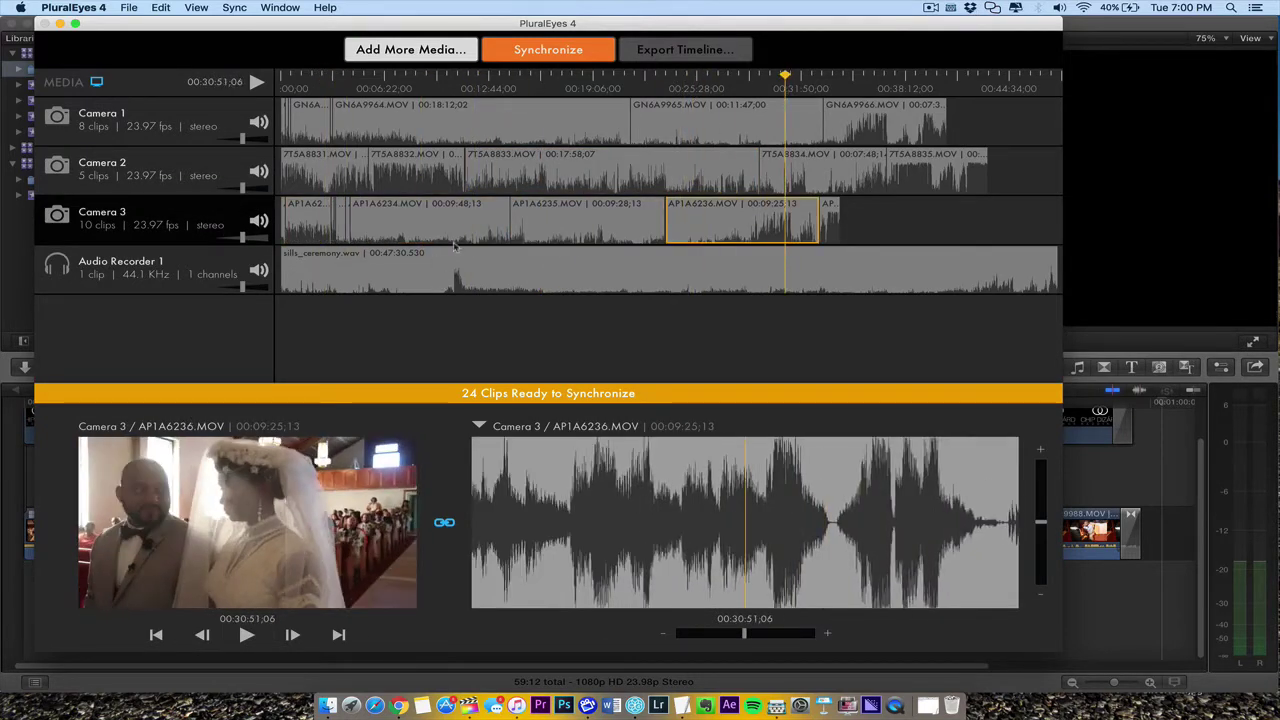
pyautogui.press('Left')
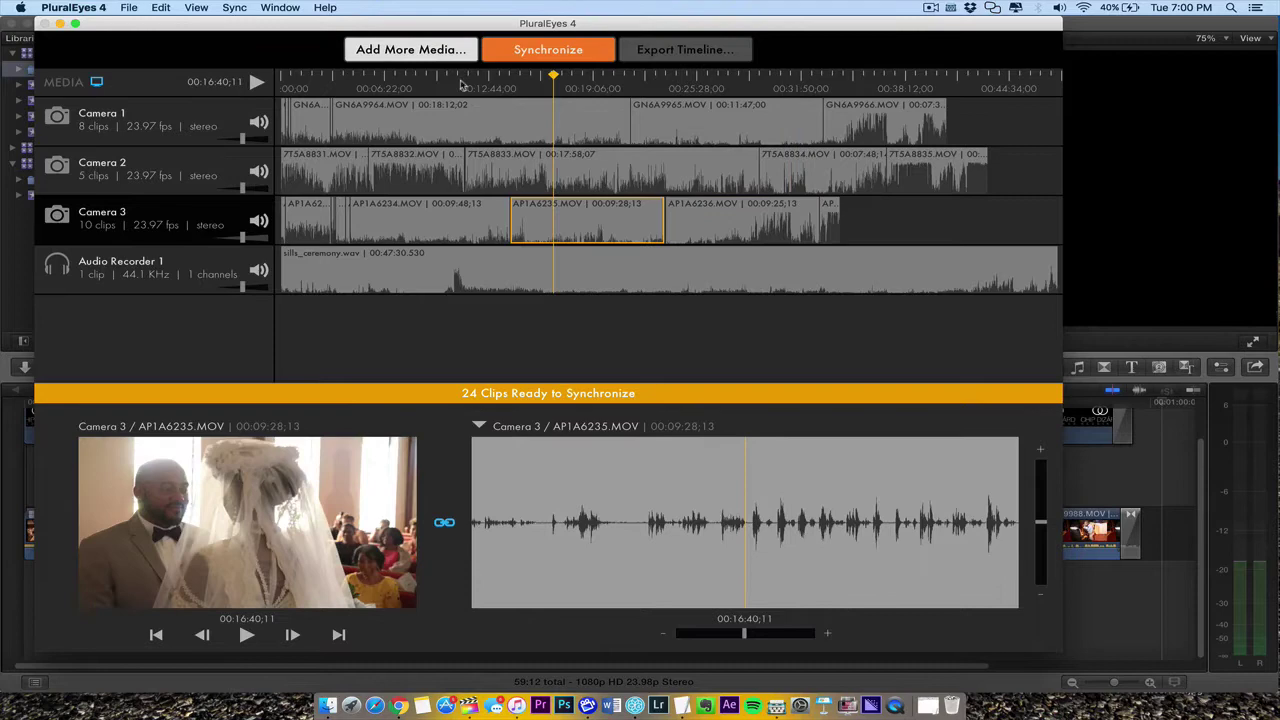
pyautogui.click(577, 51)
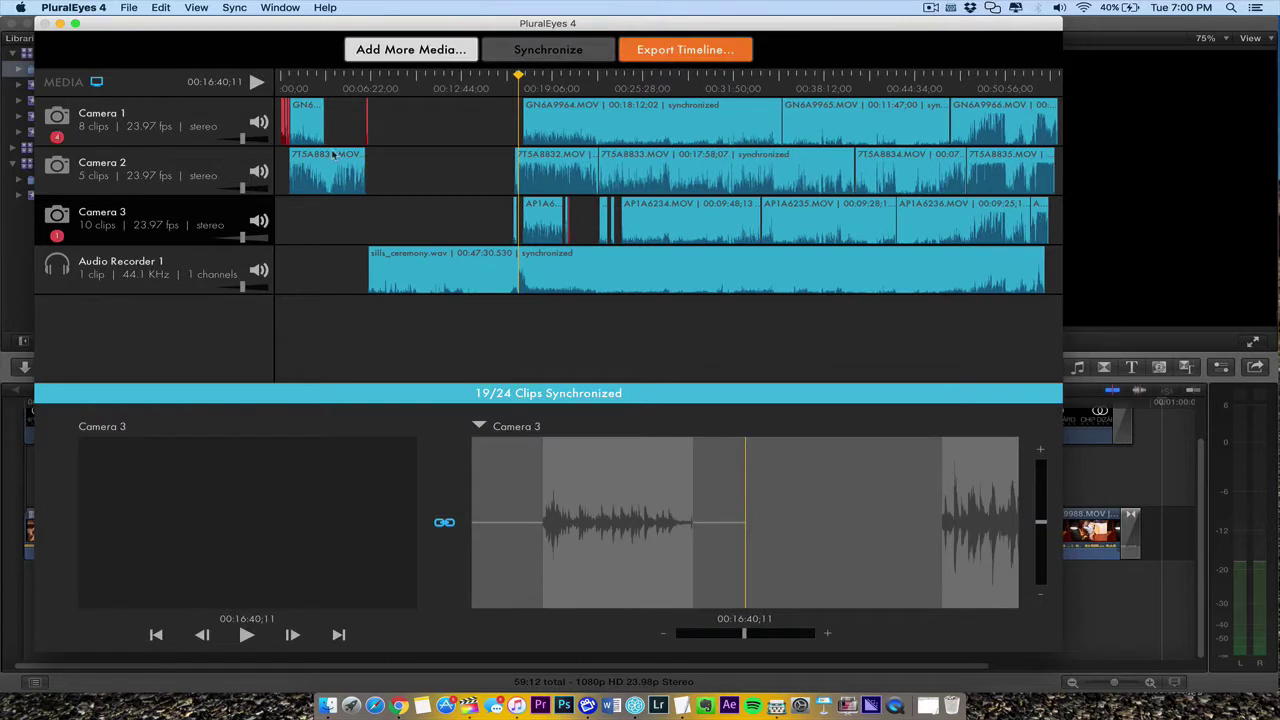
# Check Camera 2's unsynced clip 7T5A8831.MOV at ruler points between 00:01:11 and 00:05:01.
pyautogui.click(310, 80)
pyautogui.click(330, 80)
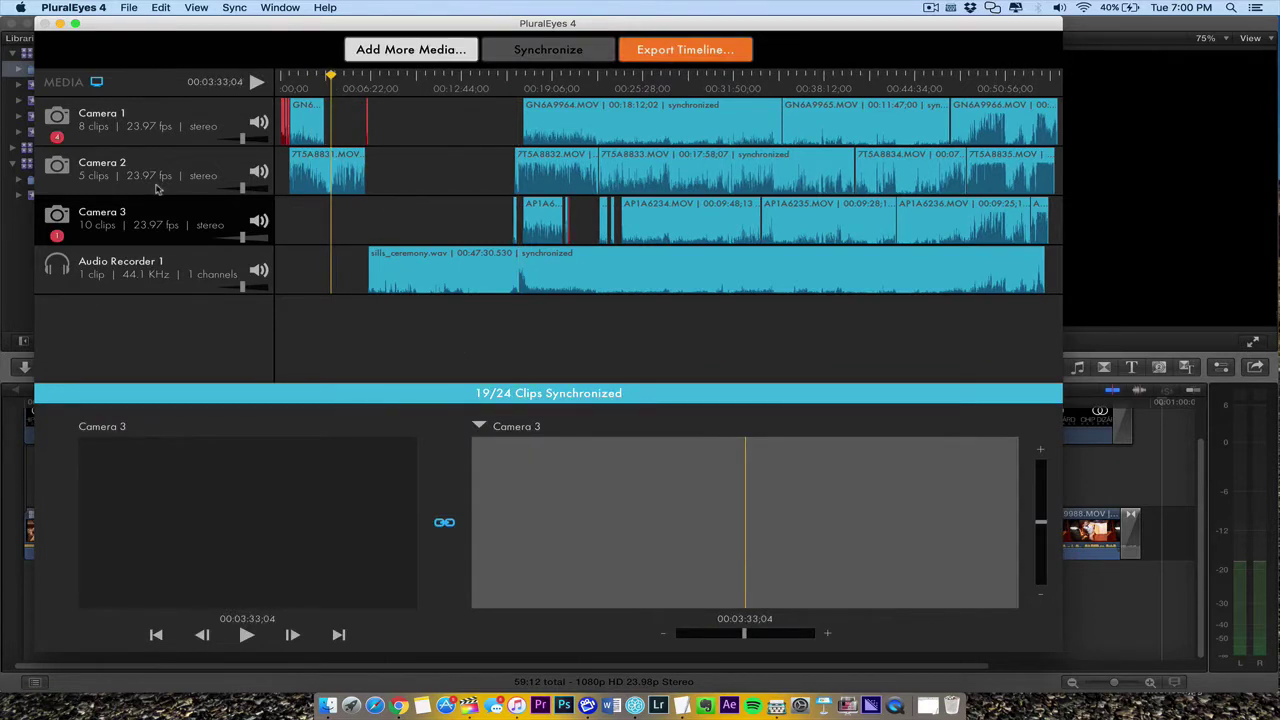
pyautogui.click(168, 168)
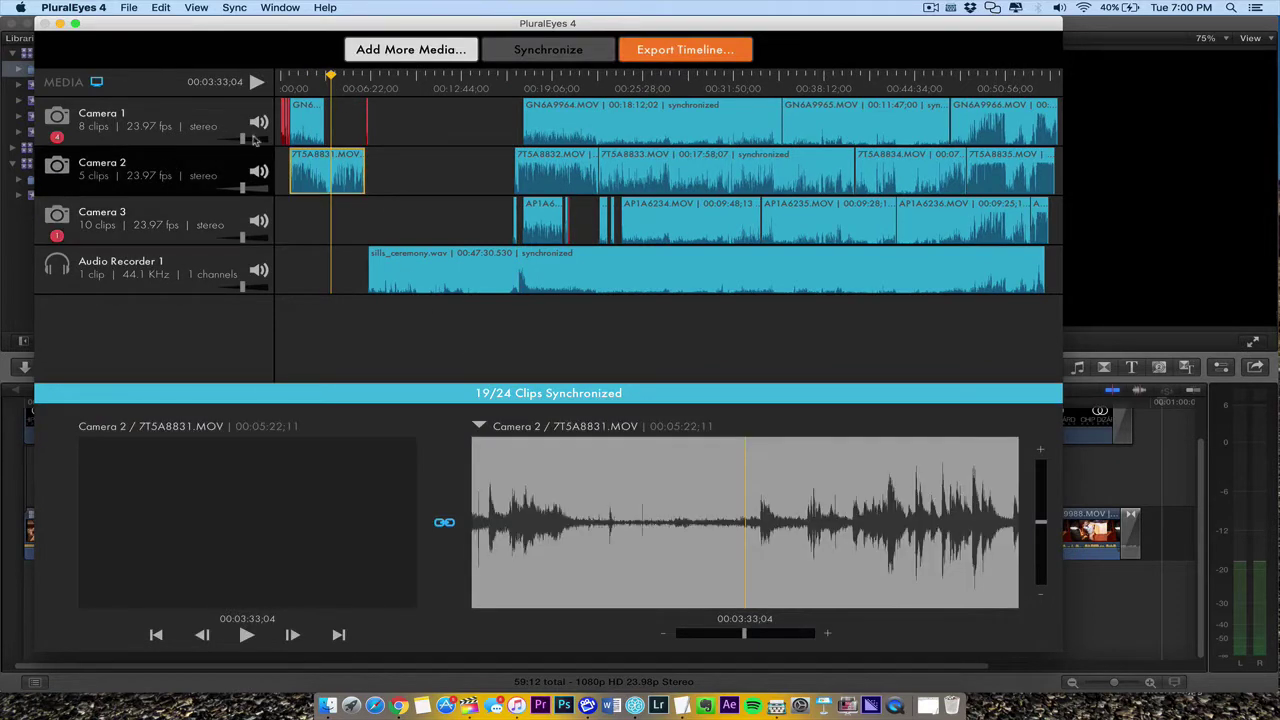
pyautogui.click(352, 78)
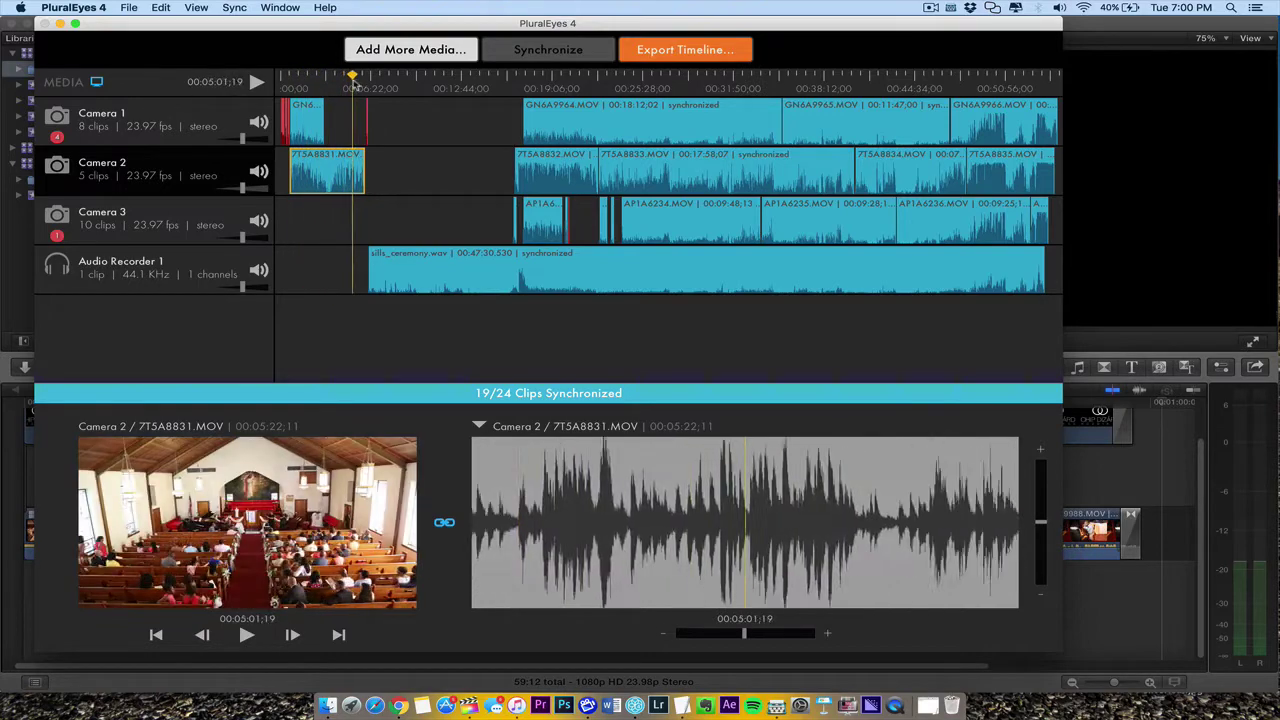
pyautogui.click(298, 82)
# Preview Camera 1's clip GN6A9962, then scrub forward through the synced ceremony footage.
pyautogui.click(292, 112)
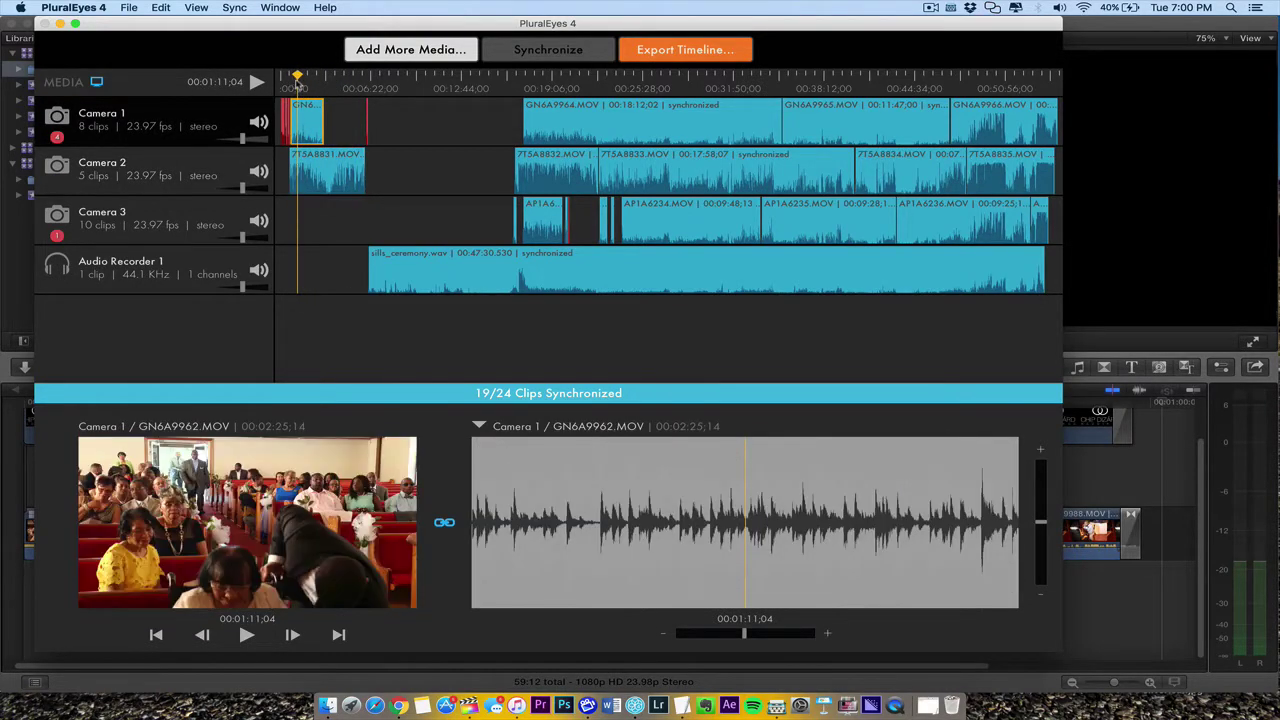
pyautogui.click(299, 82)
pyautogui.click(311, 80)
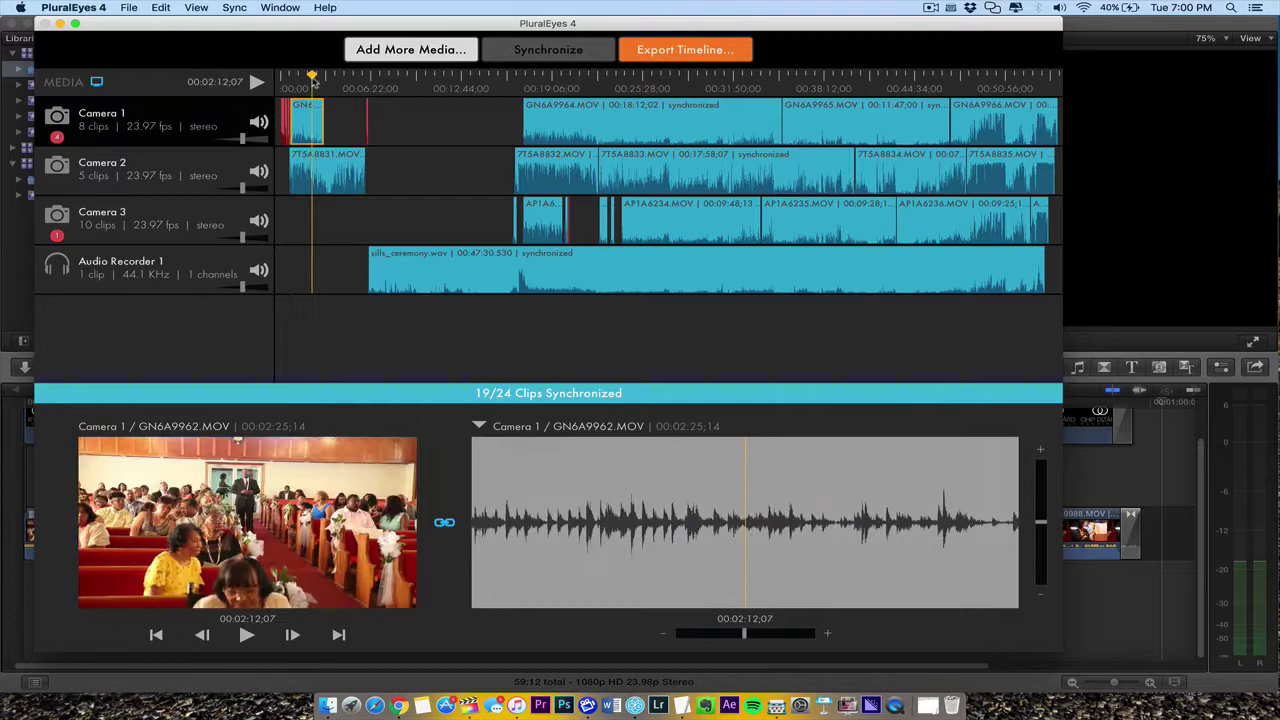
pyautogui.click(322, 81)
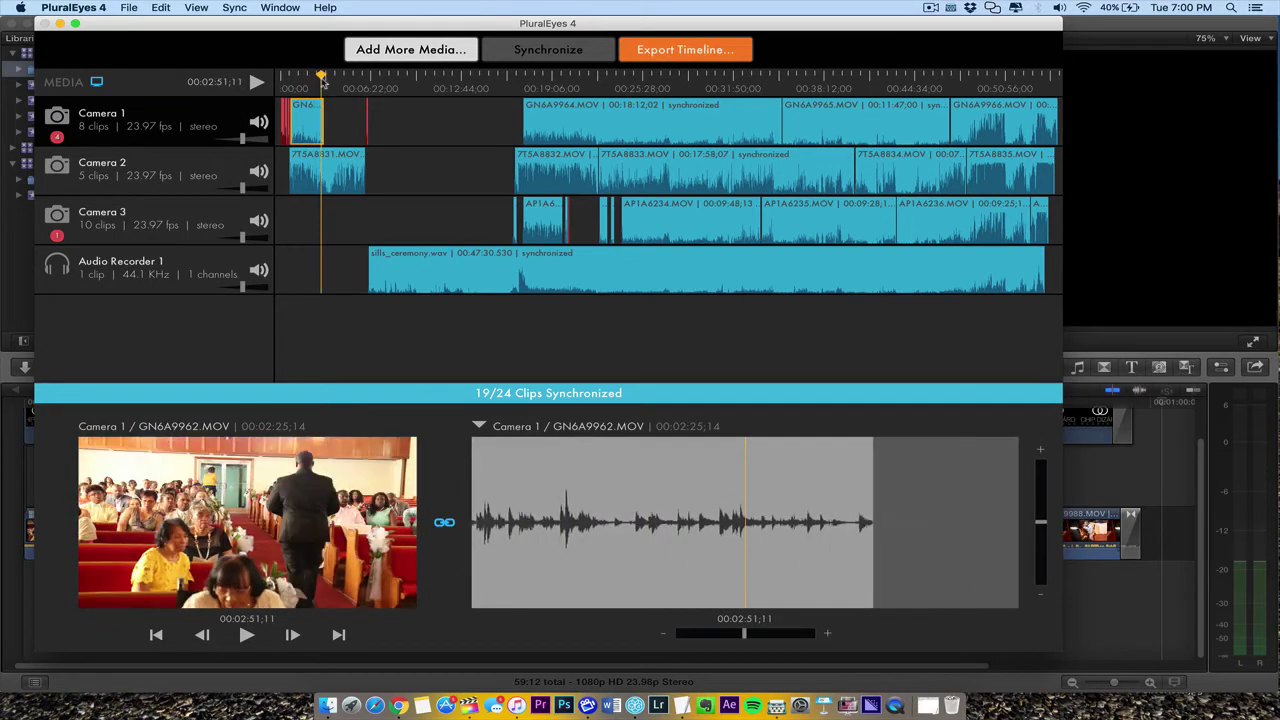
pyautogui.moveTo(322, 81); pyautogui.dragTo(840, 121)
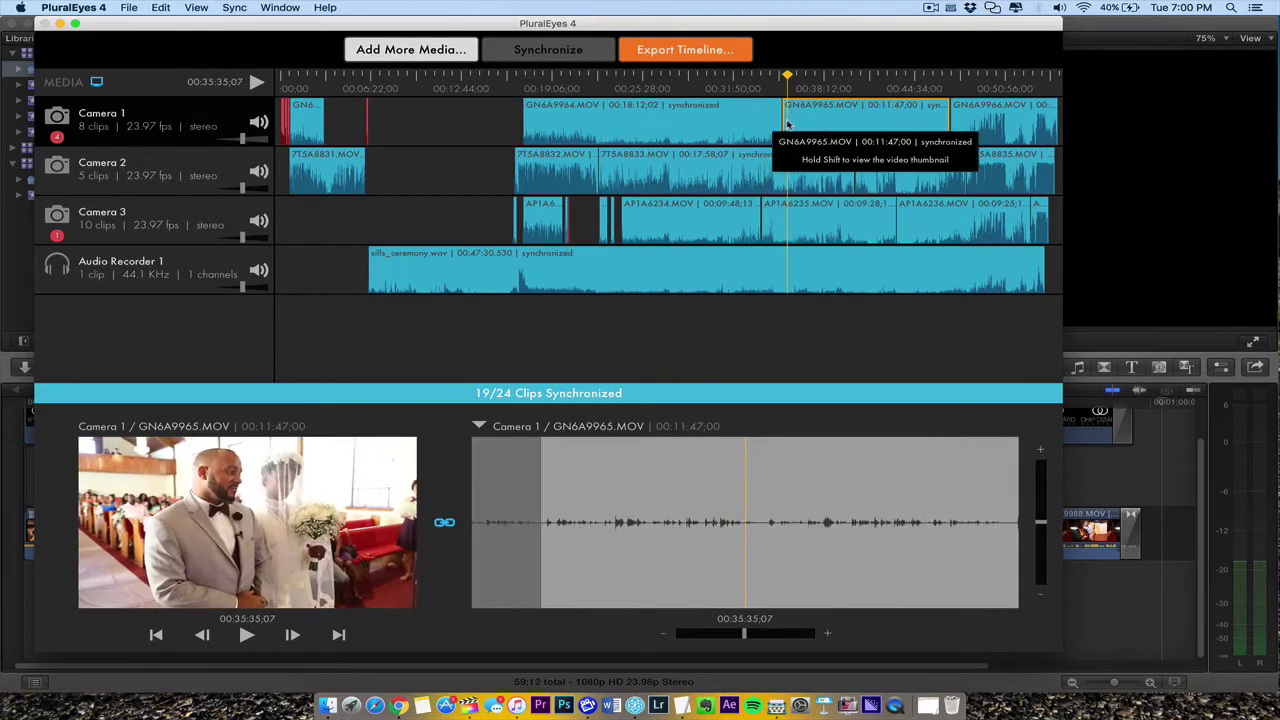
# Delete unsynced clip 7T5A8831 and stray early Camera 1 clips, undoing one wrong deletion.
pyautogui.click(333, 179)
pyautogui.press('Delete')
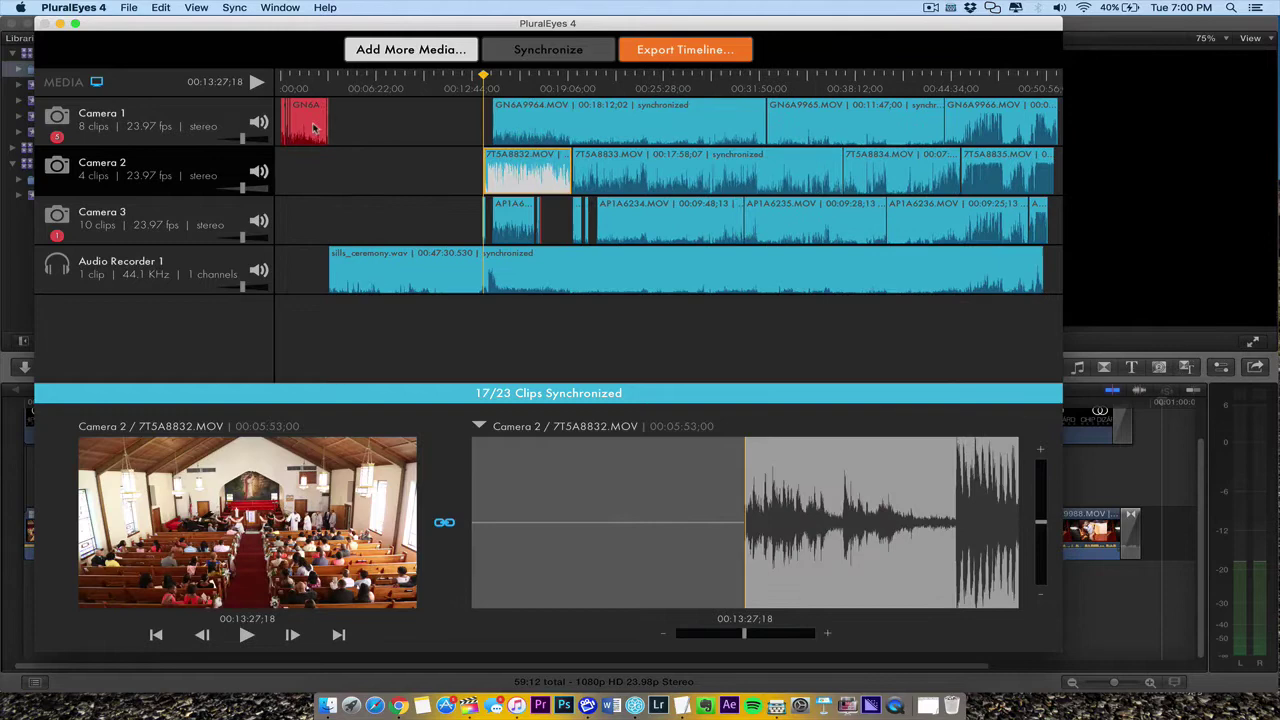
pyautogui.click(313, 127)
pyautogui.press('Delete')
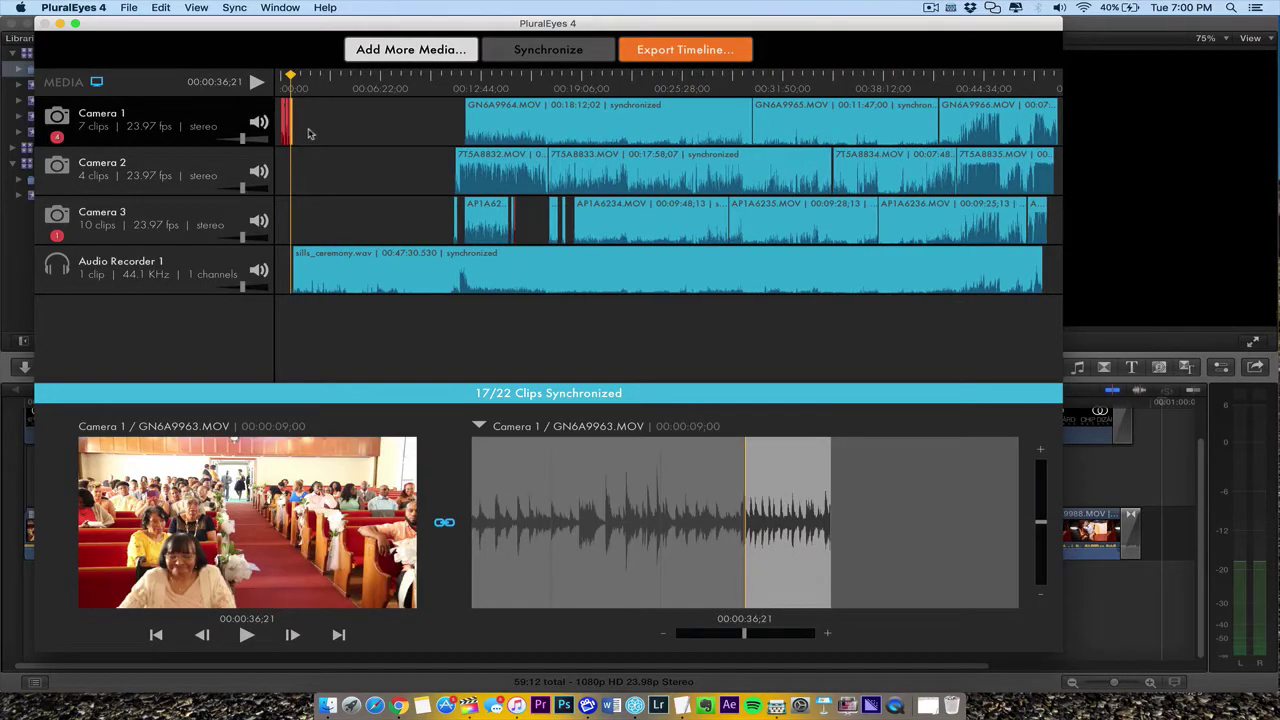
pyautogui.press('Delete')
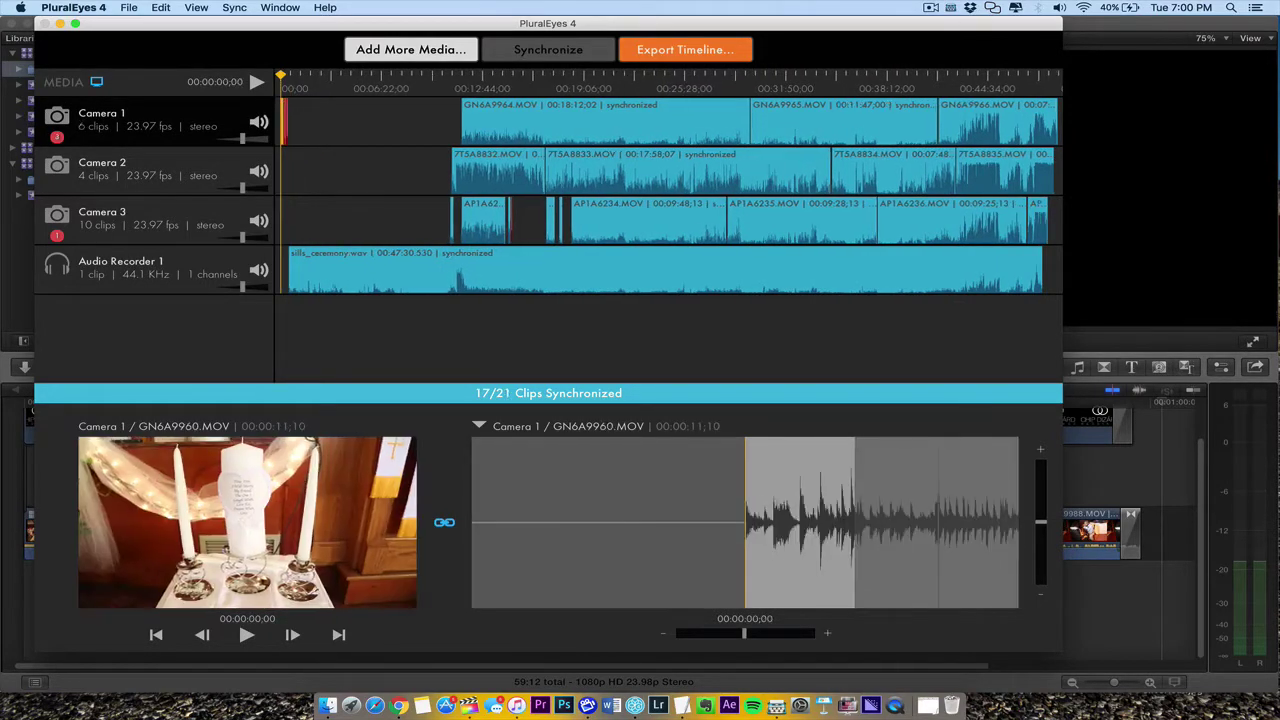
pyautogui.press('Delete')
pyautogui.press('Delete')
pyautogui.press('Delete')
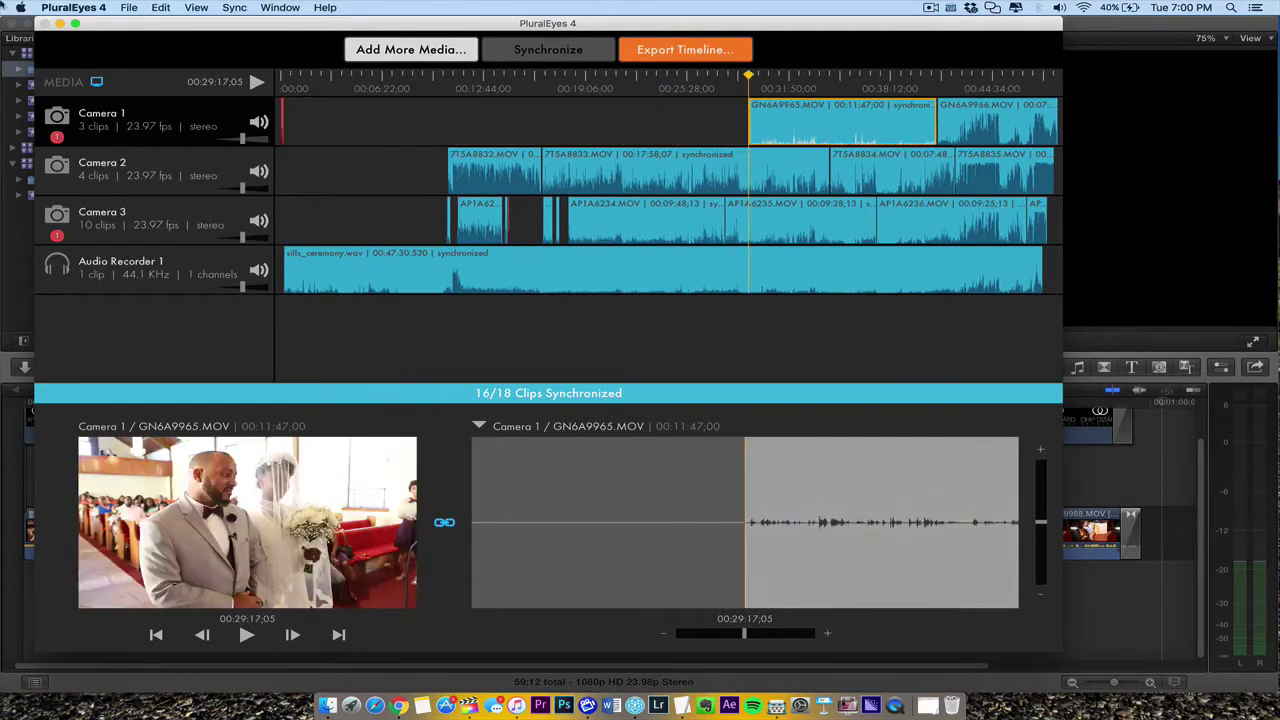
pyautogui.press('super+z')
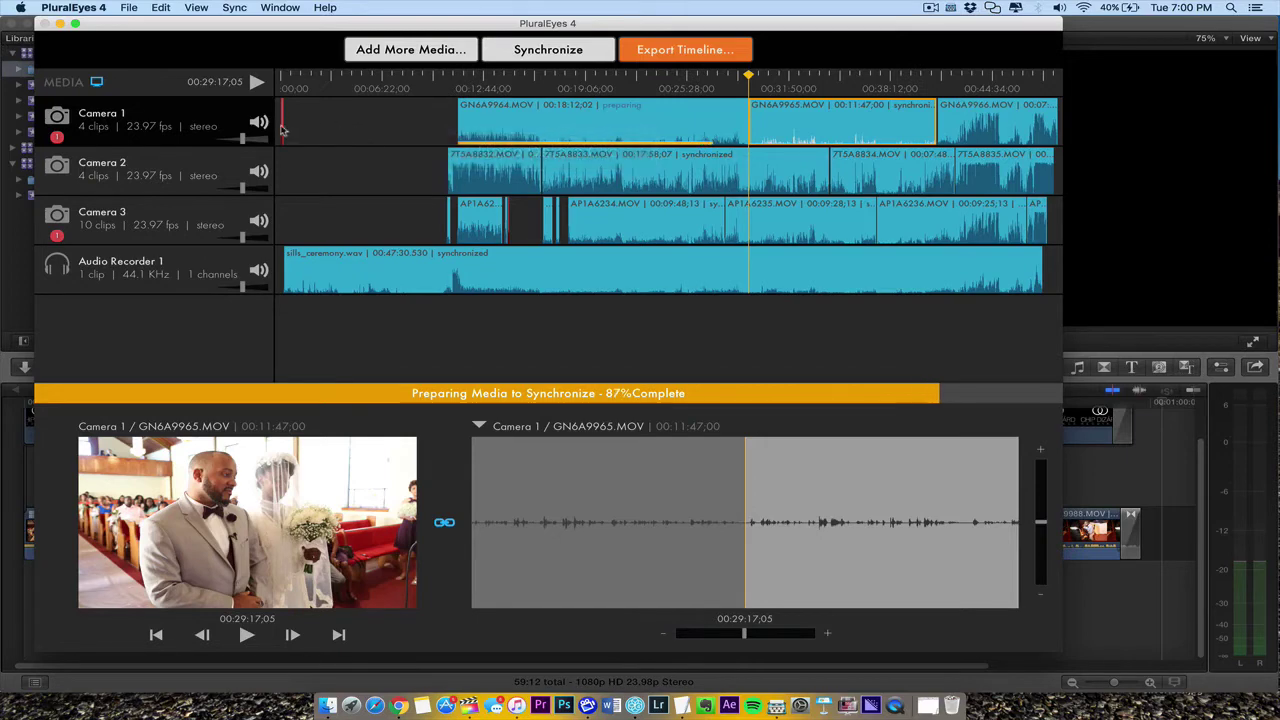
pyautogui.press('Delete')
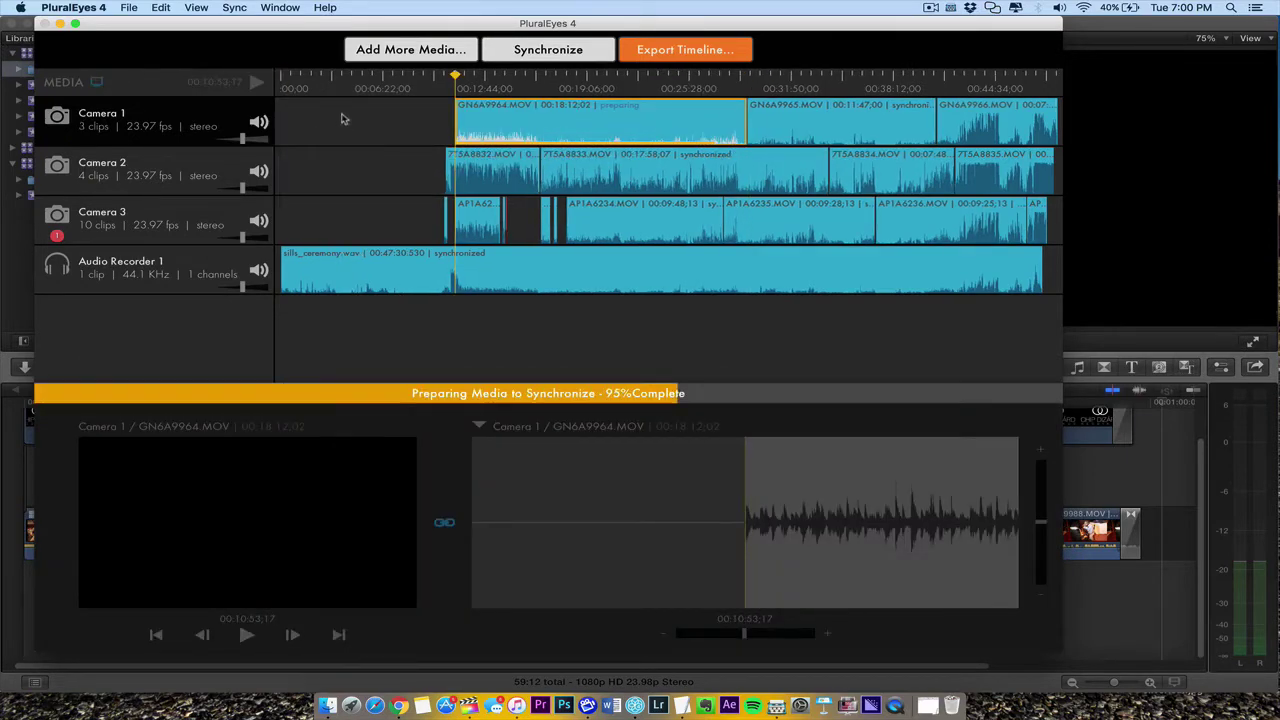
# Scrub to where the bride walks in and preview Camera 2's first clip 7T5A8832.MOV.
pyautogui.moveTo(320, 80); pyautogui.dragTo(500, 107)
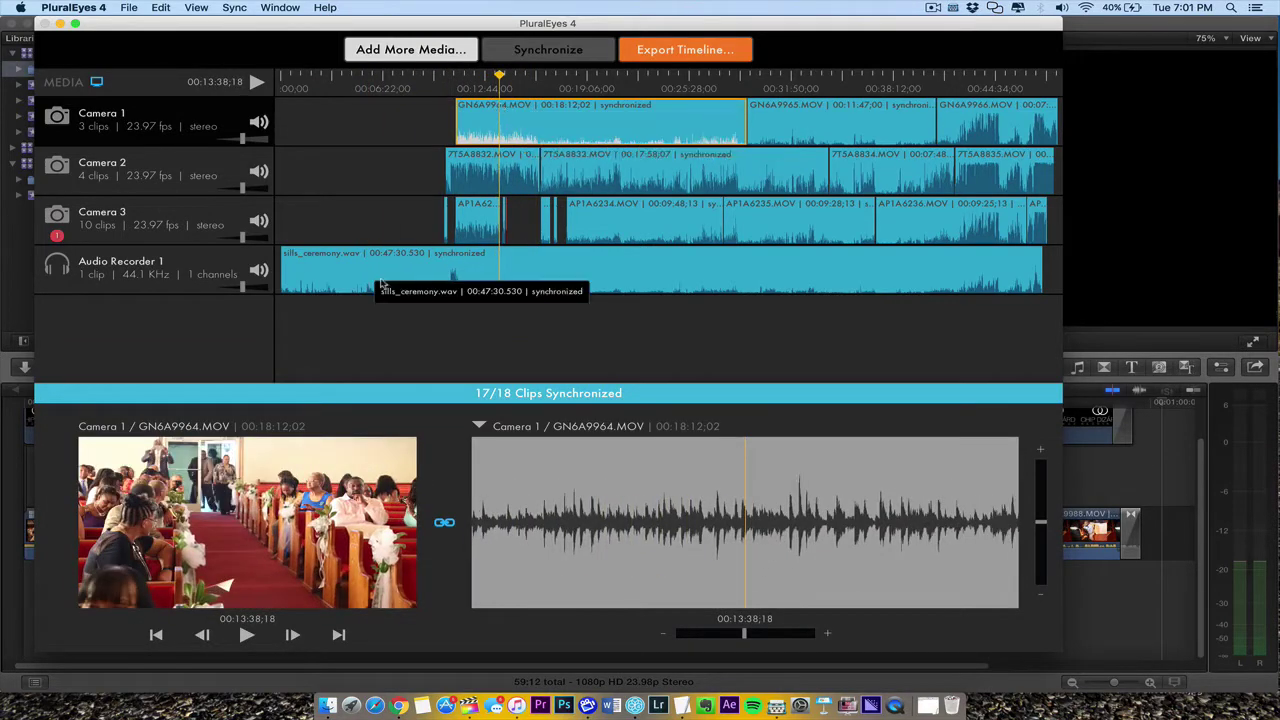
pyautogui.moveTo(548, 90); pyautogui.dragTo(458, 130)
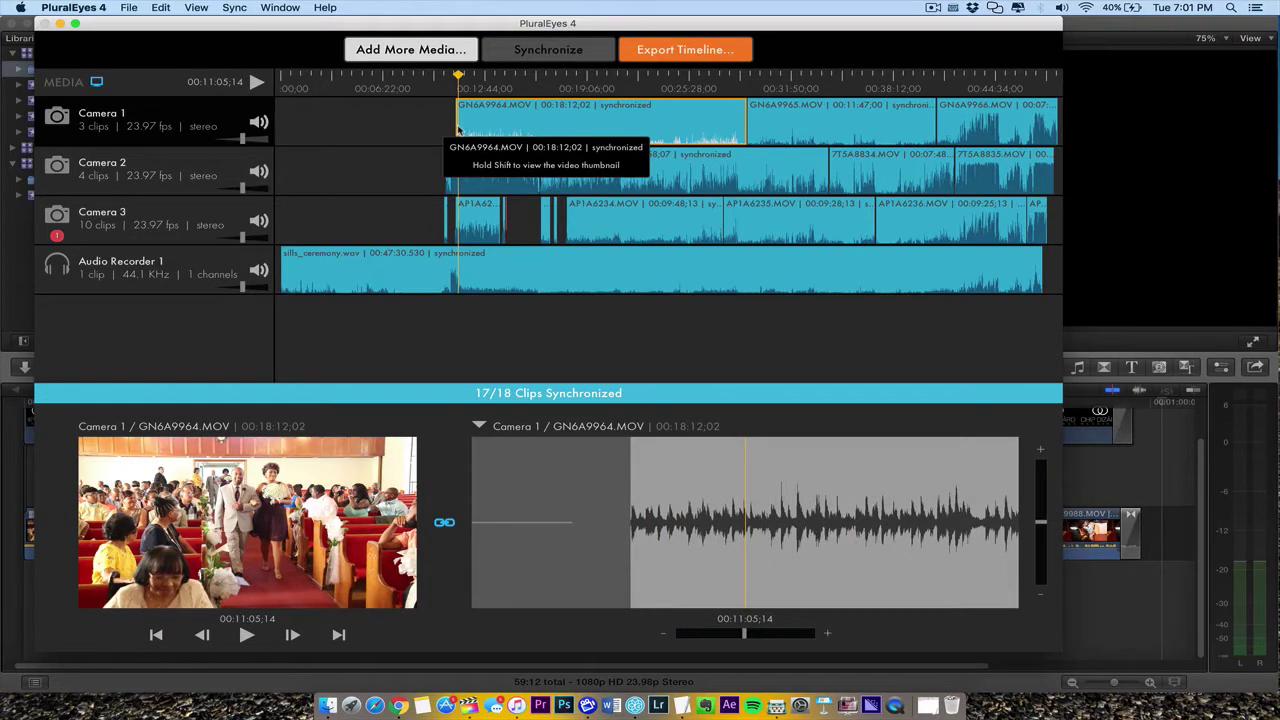
pyautogui.click(216, 207)
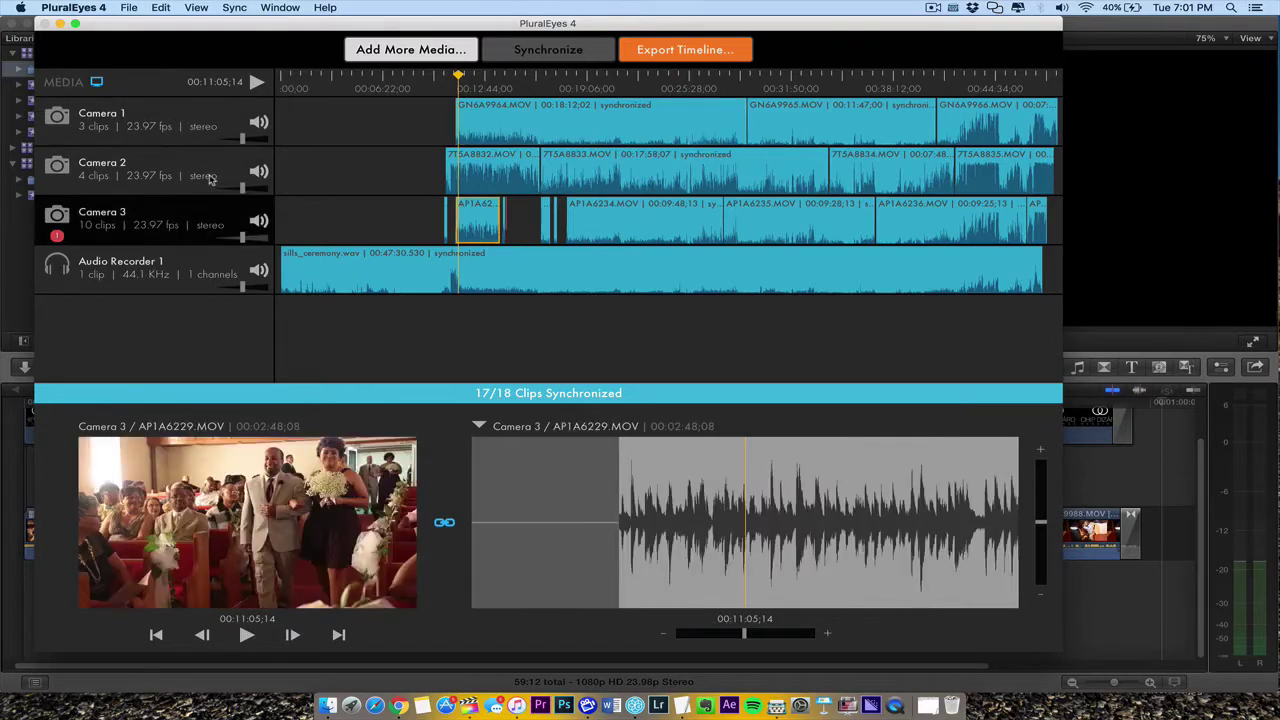
pyautogui.click(217, 180)
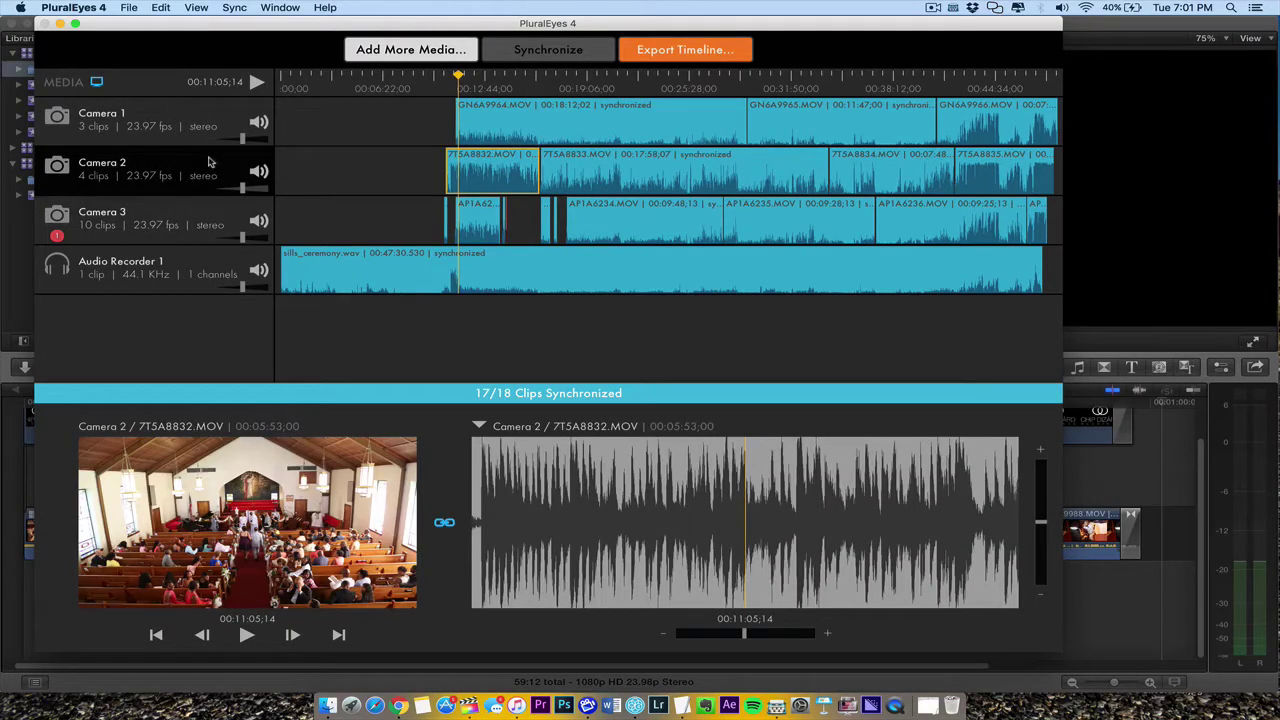
# Turn up the Camera 3 track's preview volume.
pyautogui.click(215, 238)
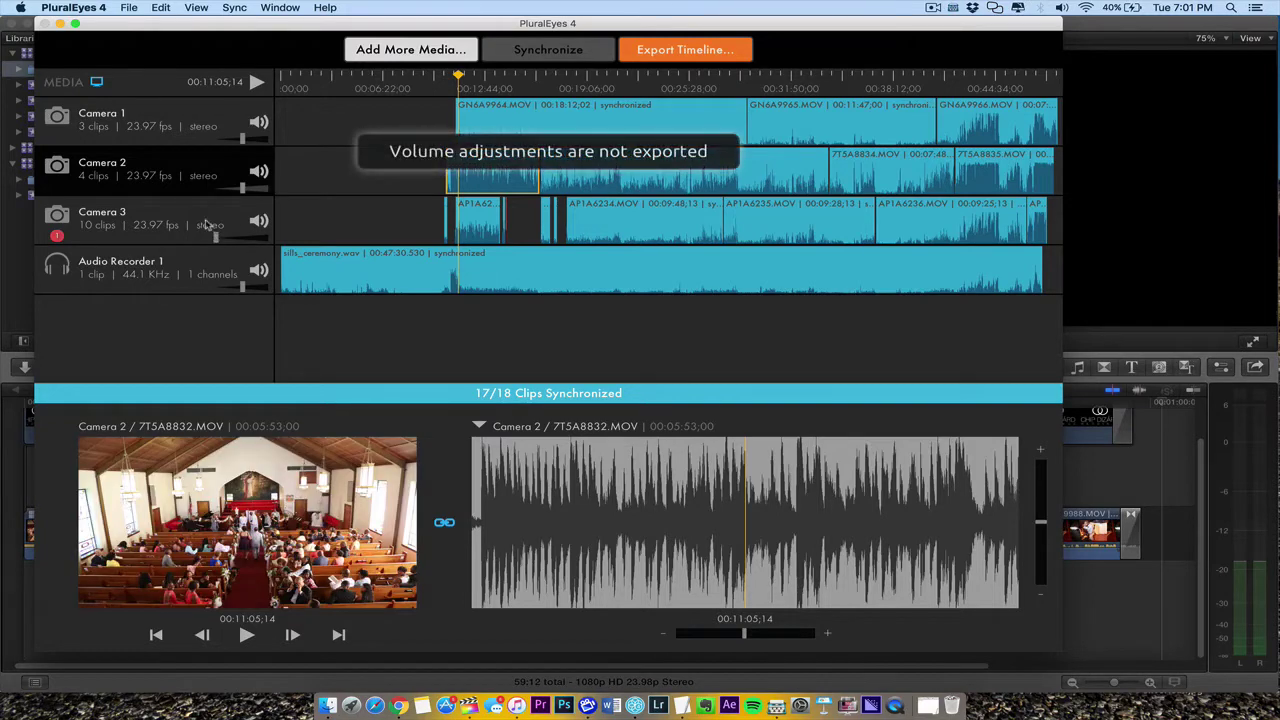
pyautogui.click(205, 224)
pyautogui.moveTo(220, 238); pyautogui.dragTo(237, 236)
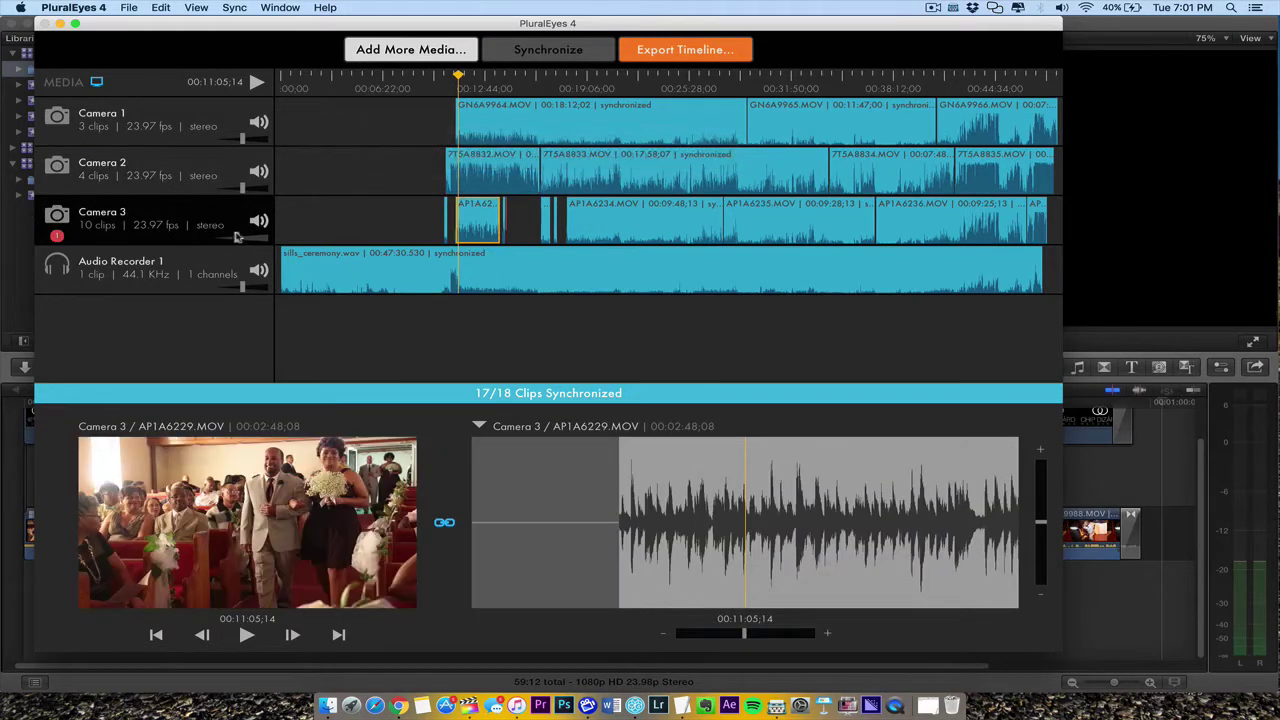
# Scrub forward through the synced footage and preview Camera 2's clip 7T5A8833.MOV.
pyautogui.click(542, 78)
pyautogui.moveTo(550, 87); pyautogui.dragTo(749, 88)
pyautogui.click(614, 178)
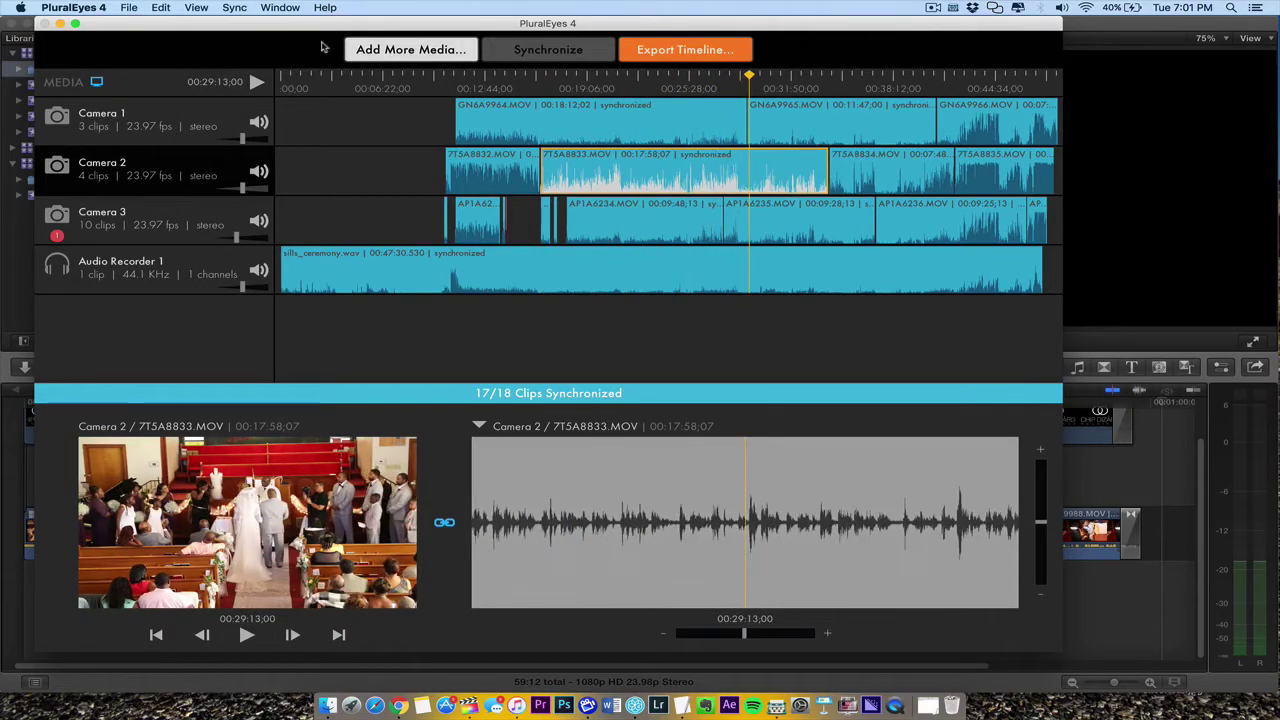
# Export the timeline as Final Cut Pro X with a multicam clip event and automatic import.
pyautogui.click(664, 50)
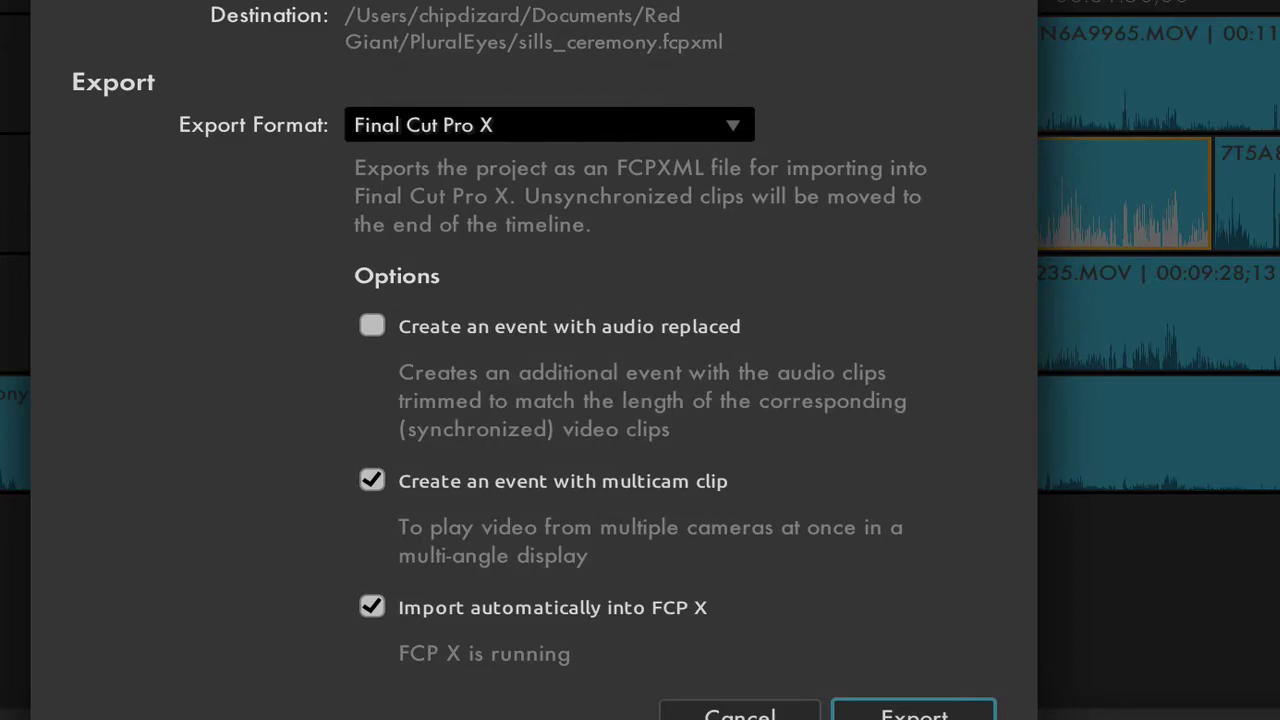
pyautogui.click(910, 712)
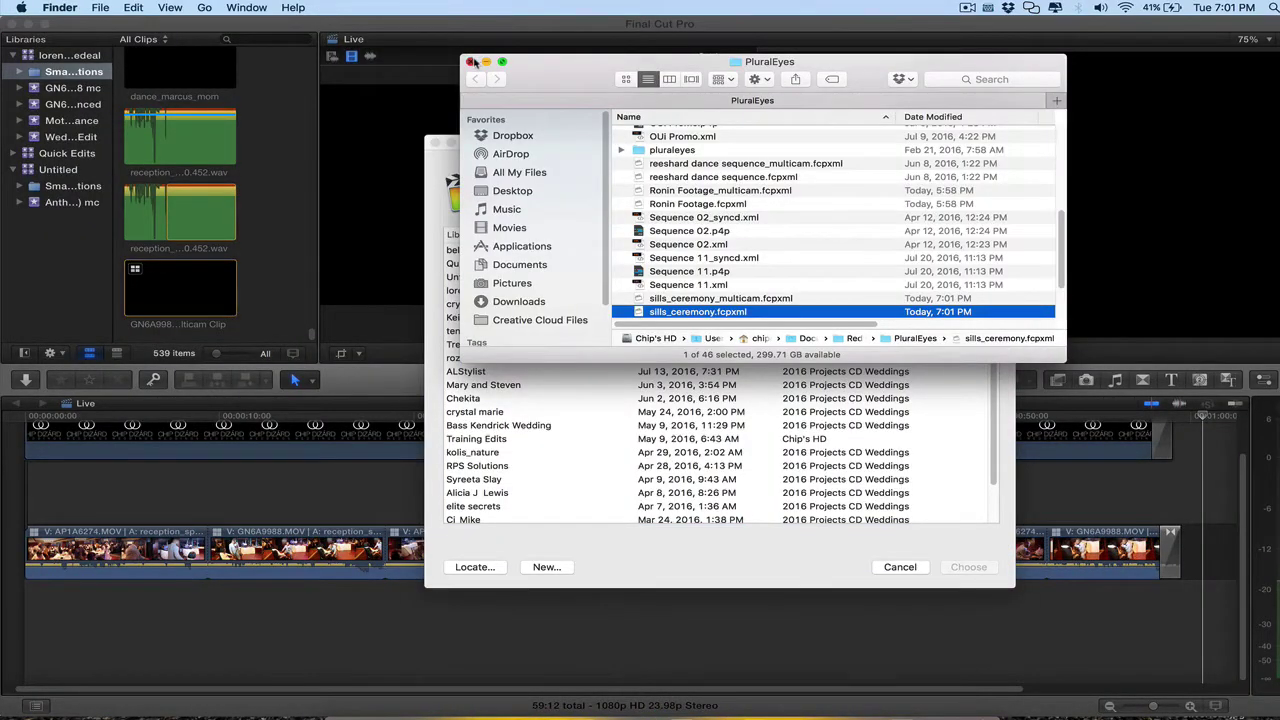
pyautogui.click(472, 62)
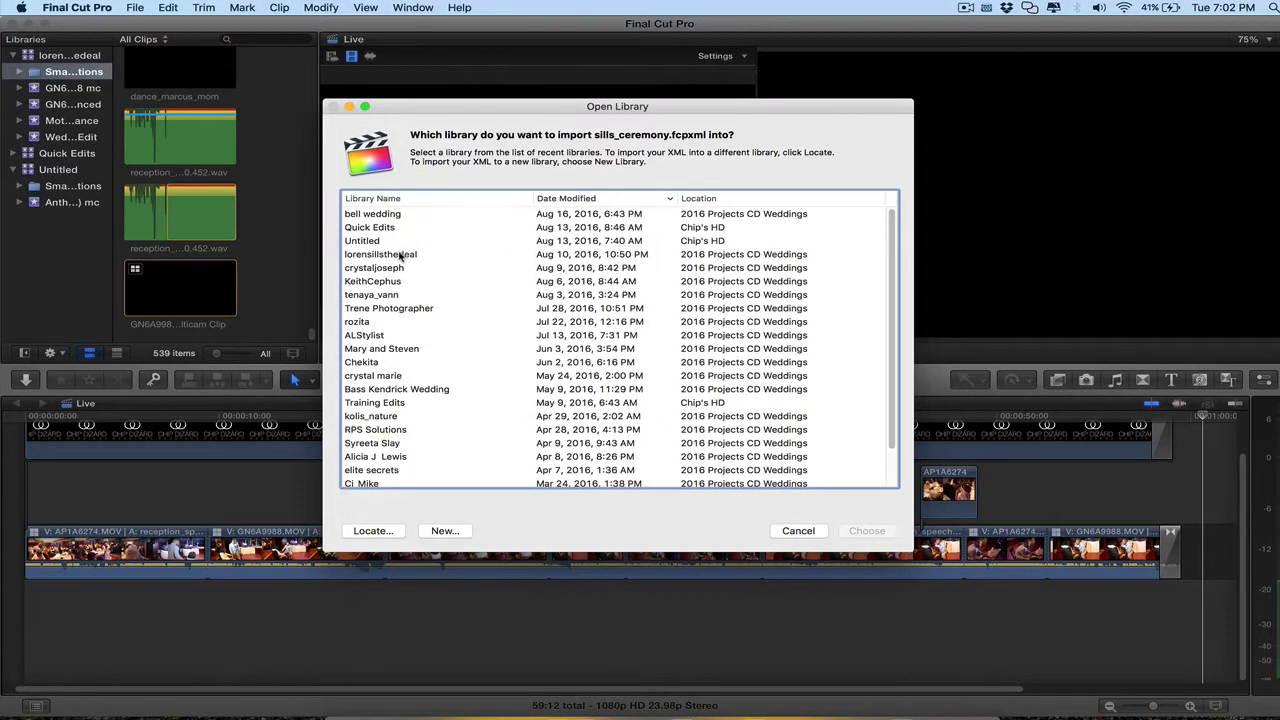
pyautogui.click(400, 257)
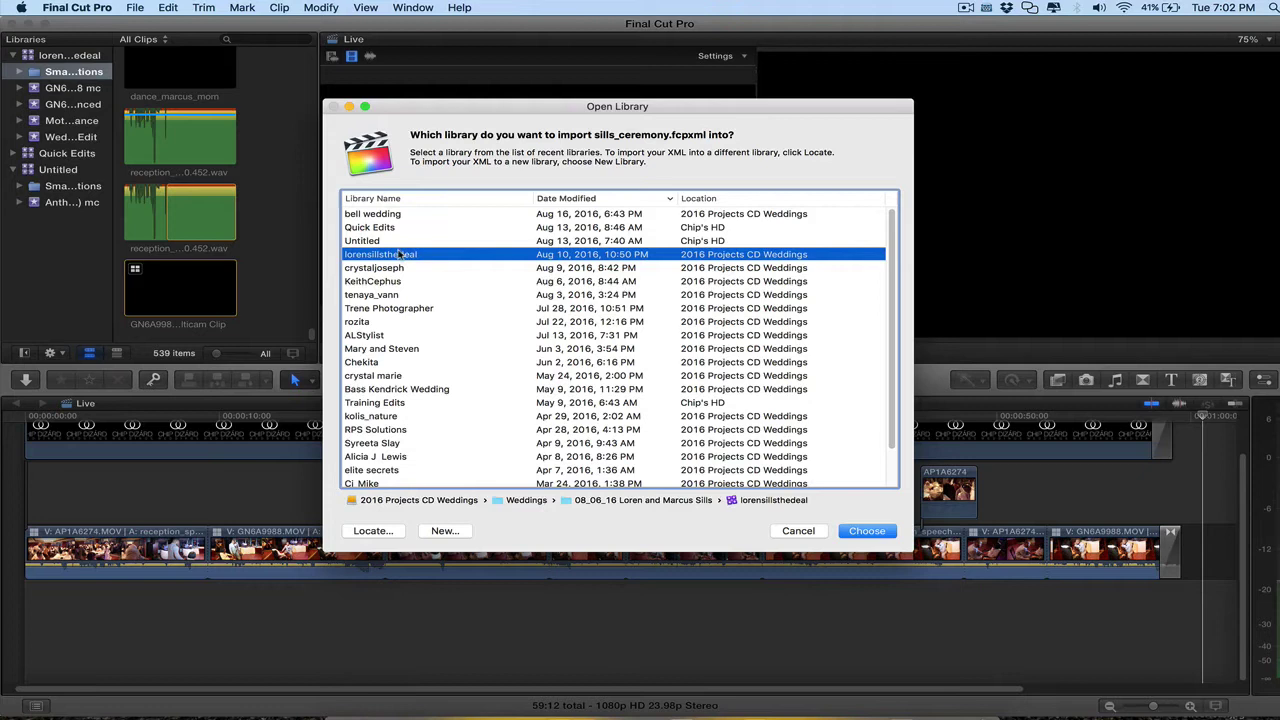
pyautogui.click(877, 533)
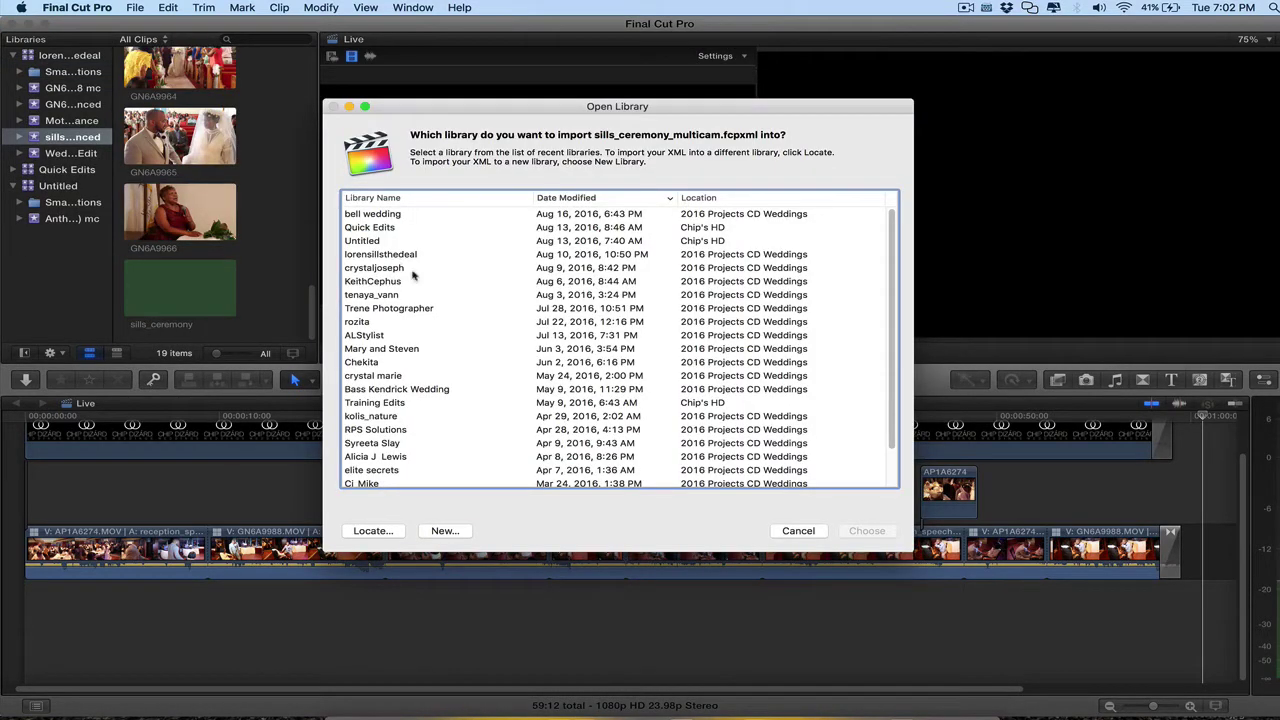
pyautogui.click(398, 255)
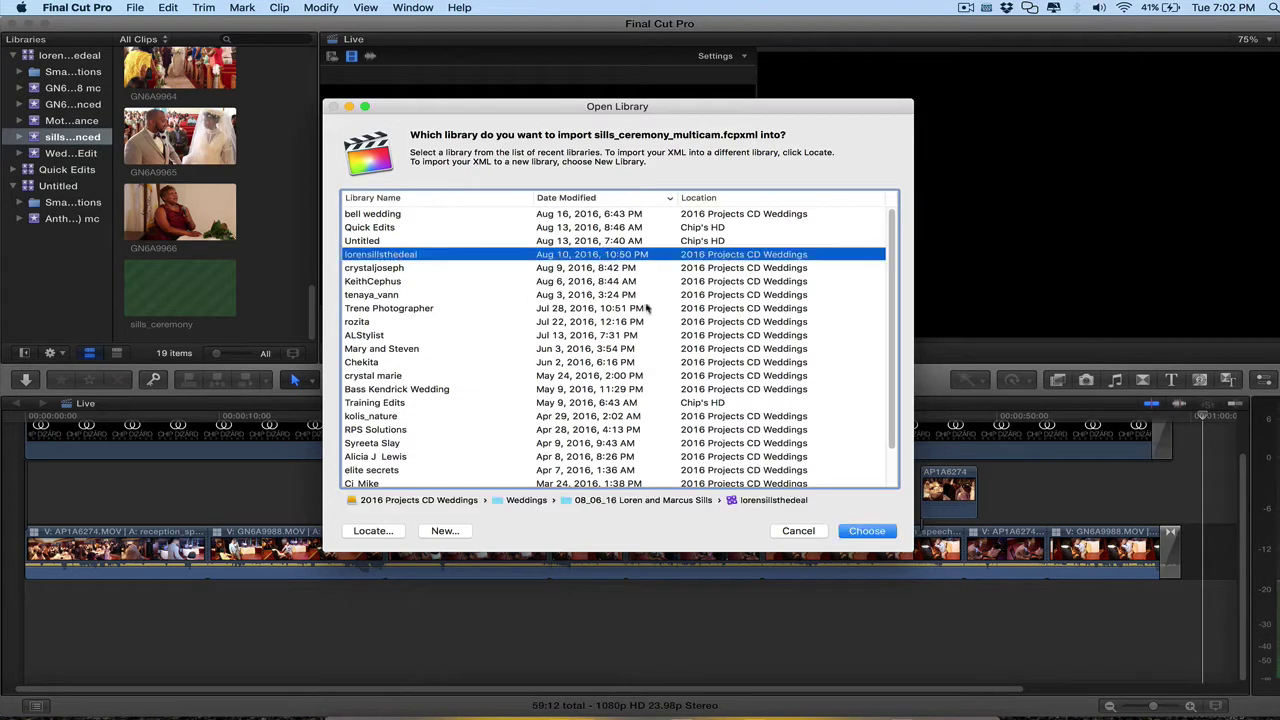
pyautogui.click(866, 531)
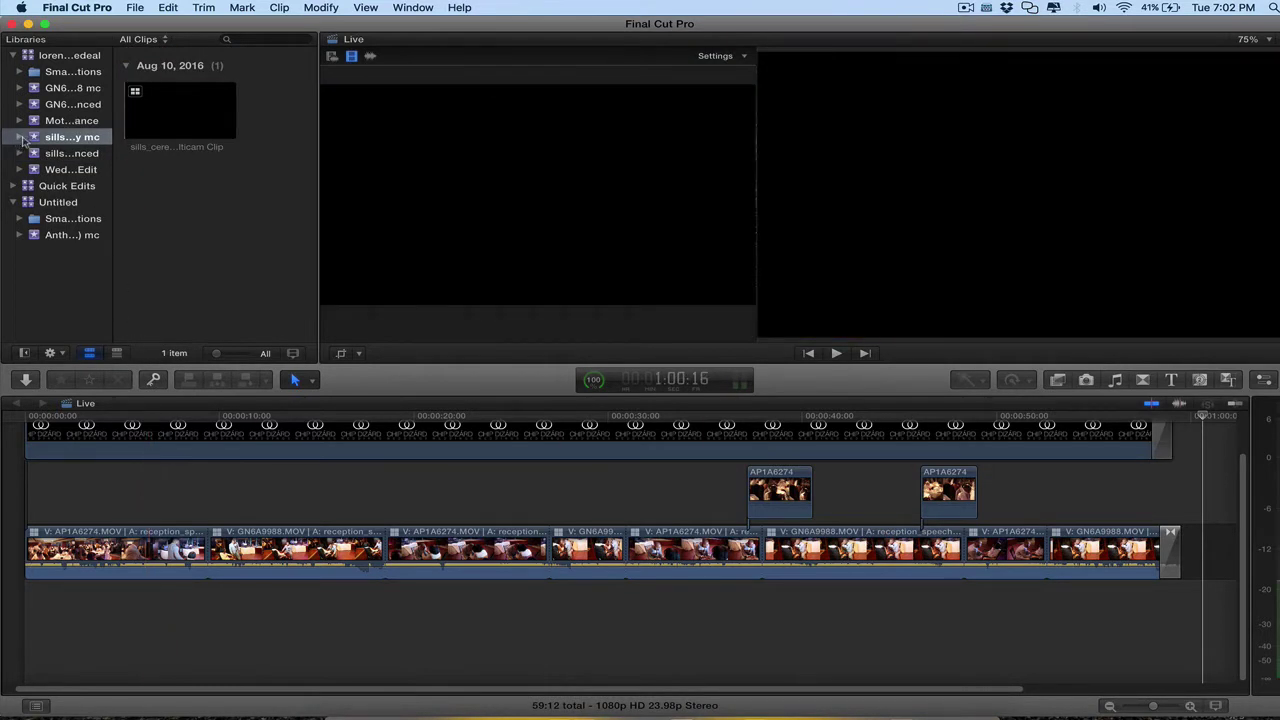
# Select the sills_ceremony mc event and load its multicam clip into the Angle Viewer.
pyautogui.click(55, 152)
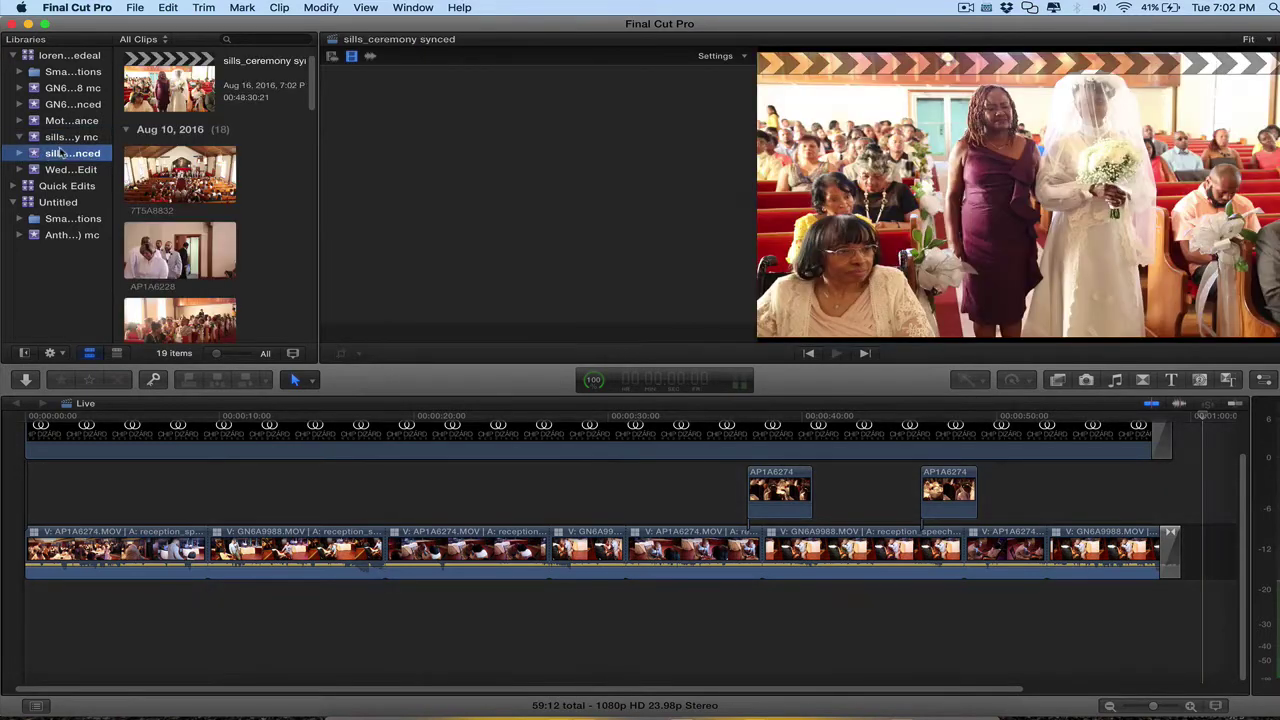
pyautogui.click(50, 138)
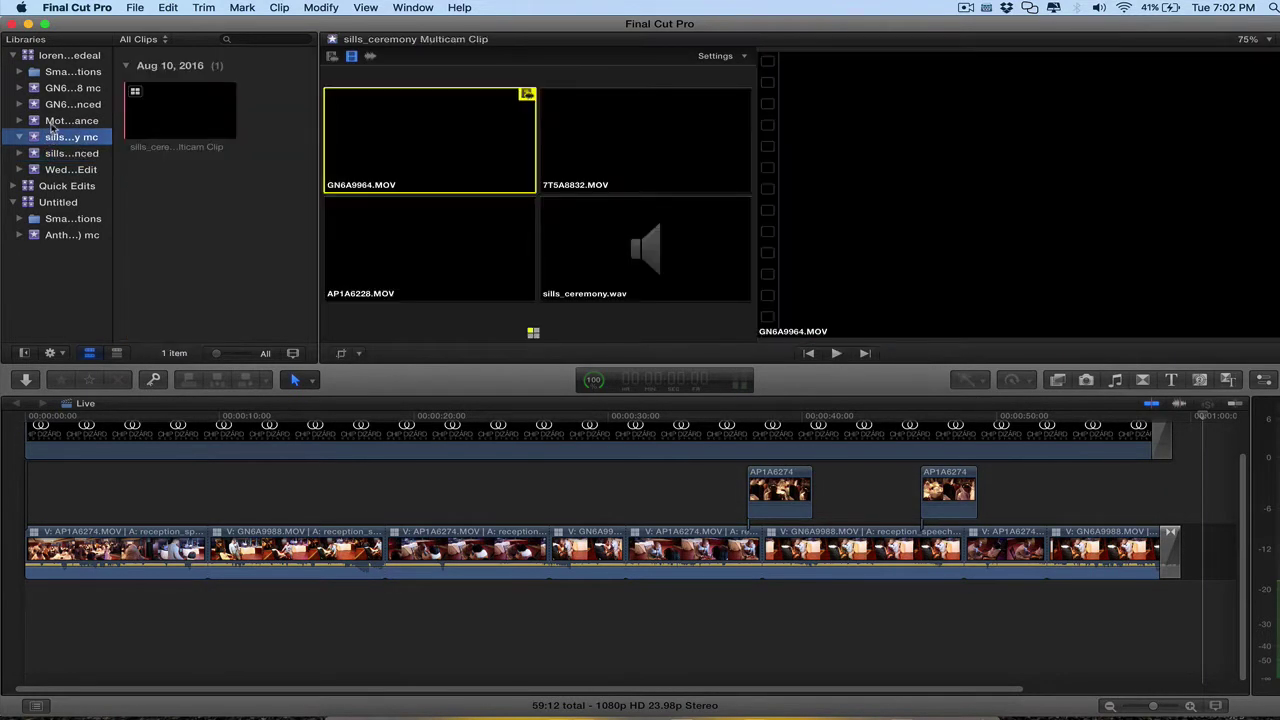
pyautogui.click(55, 121)
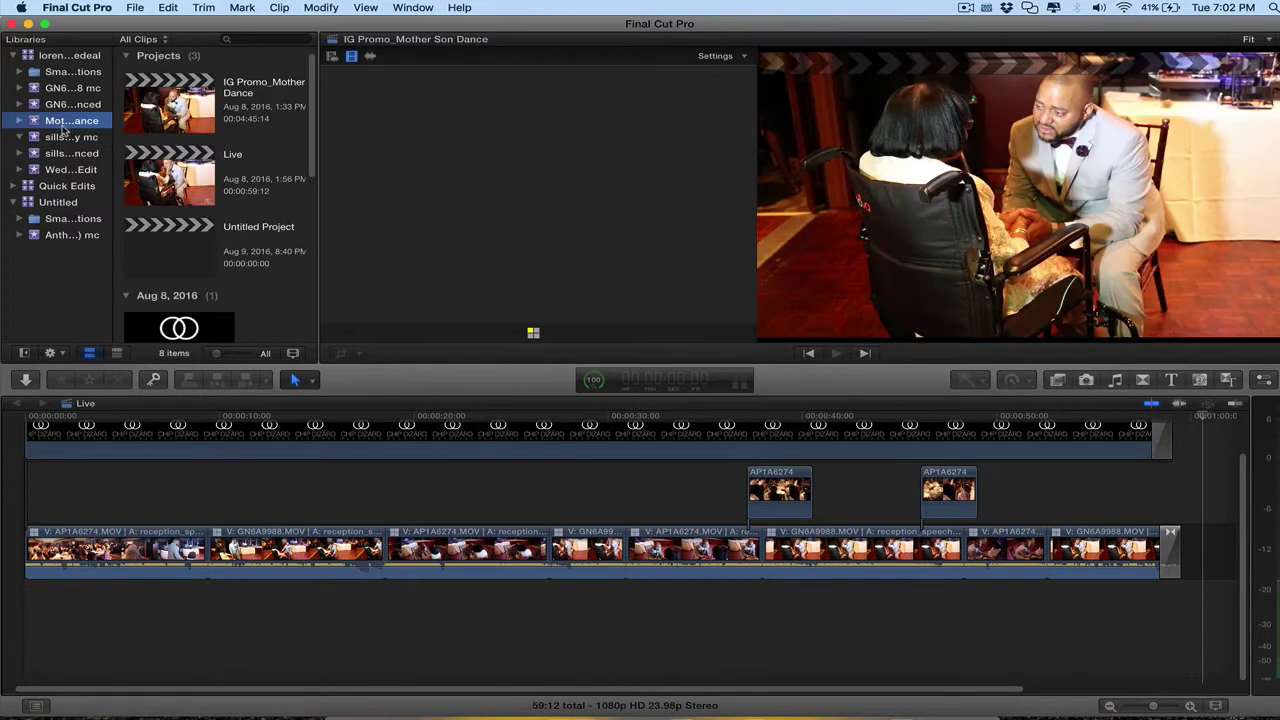
pyautogui.click(64, 138)
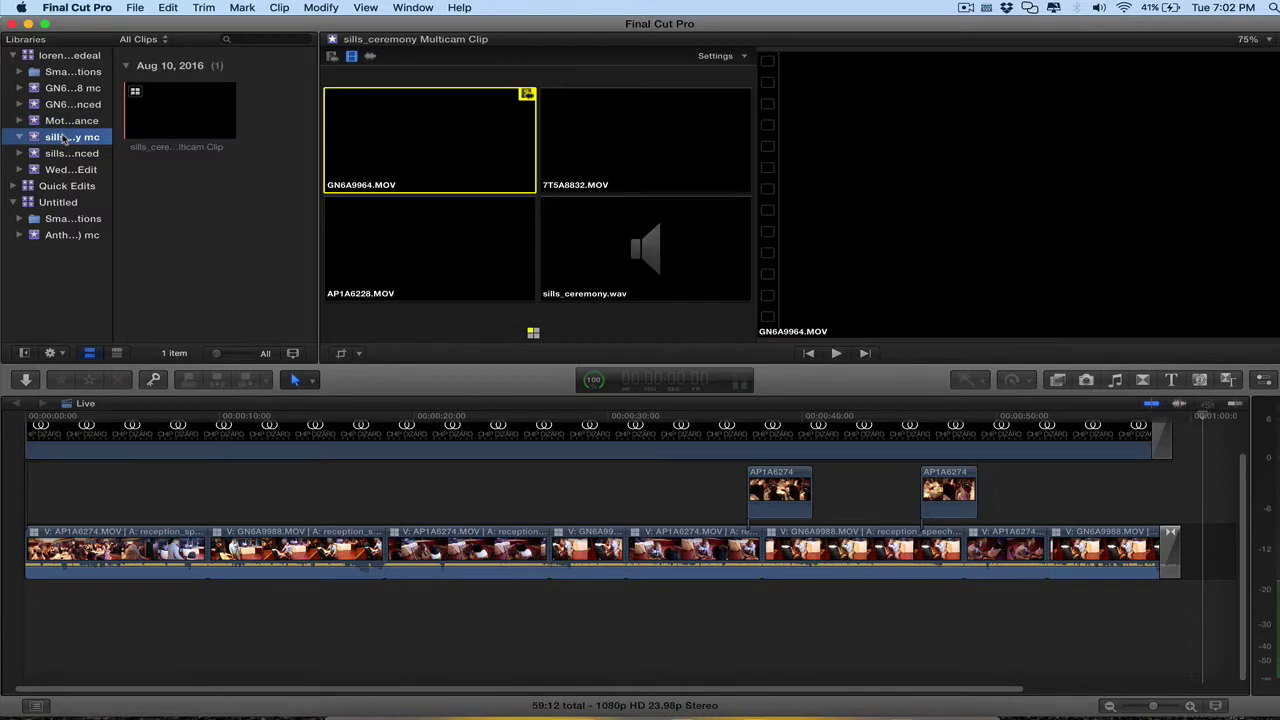
pyautogui.click(152, 100)
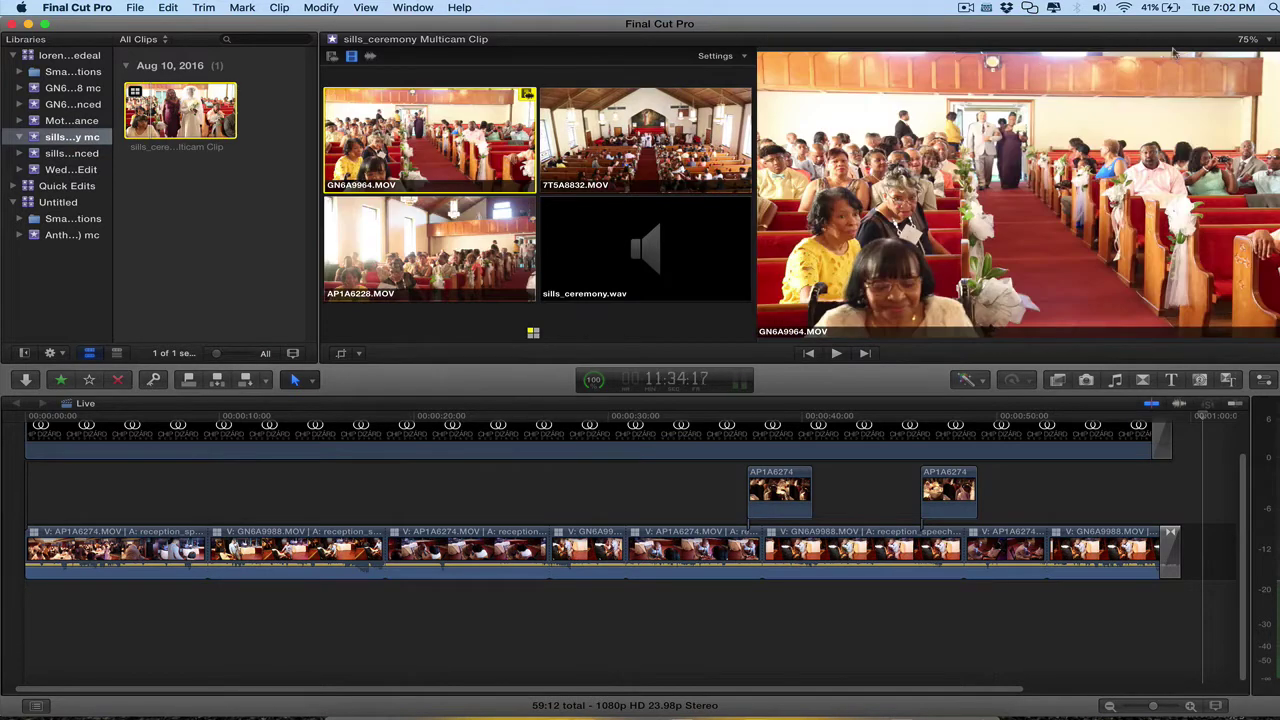
pyautogui.click(1268, 39)
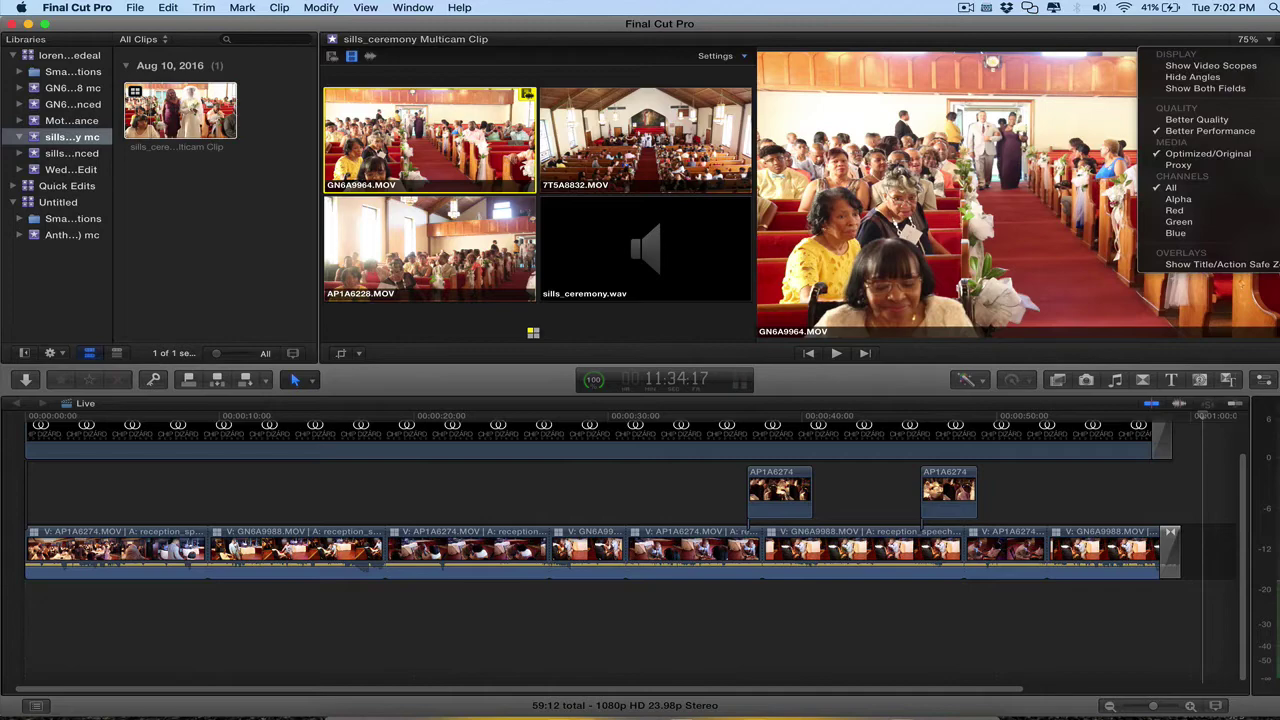
pyautogui.click(1192, 77)
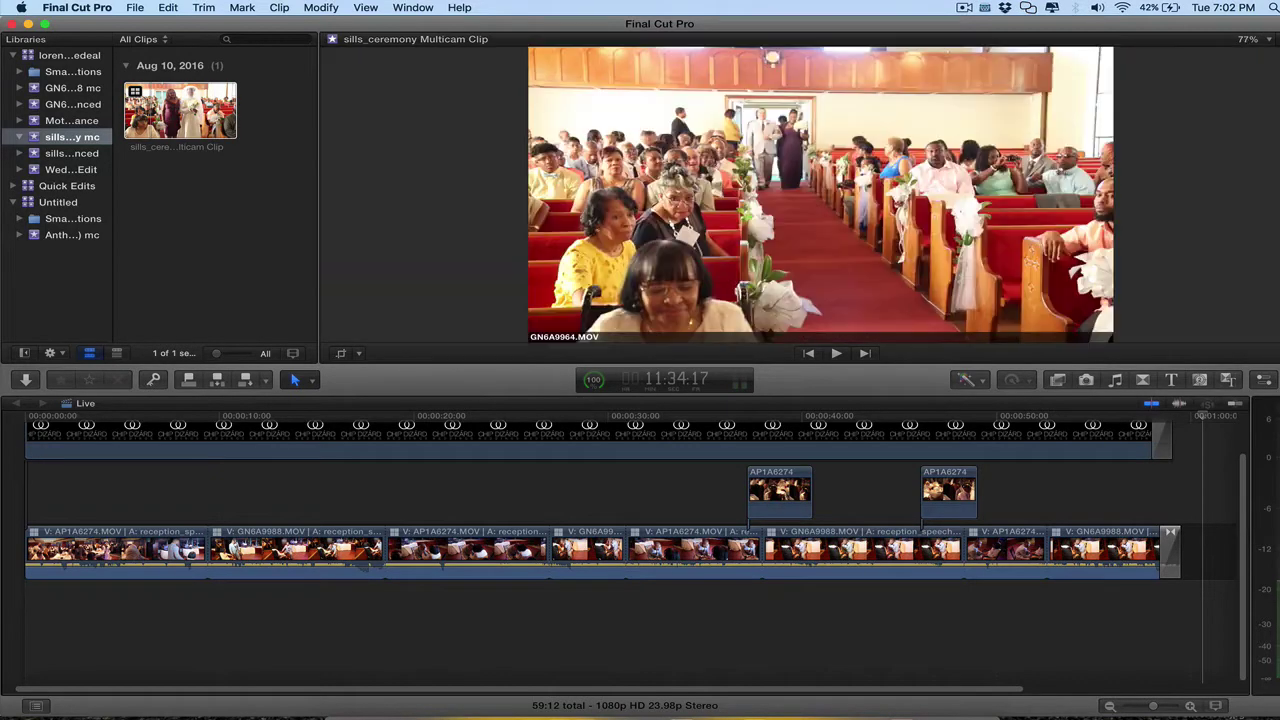
pyautogui.click(1268, 39)
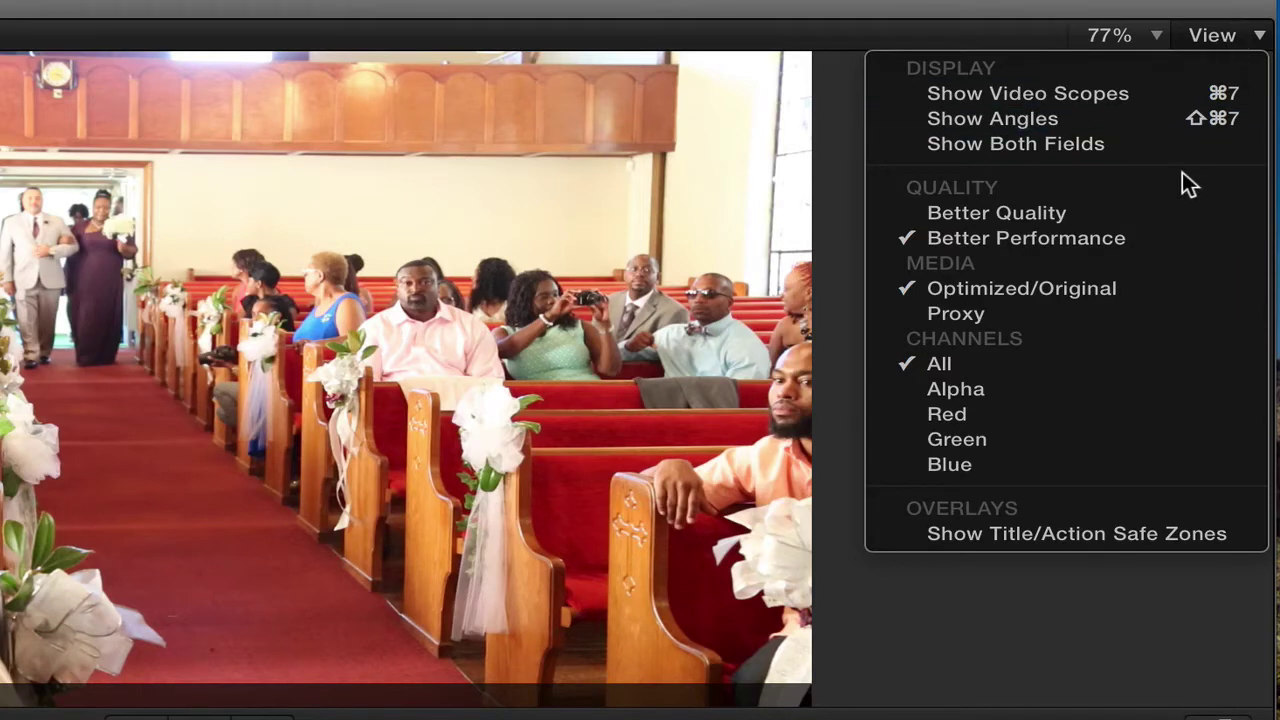
pyautogui.click(1167, 122)
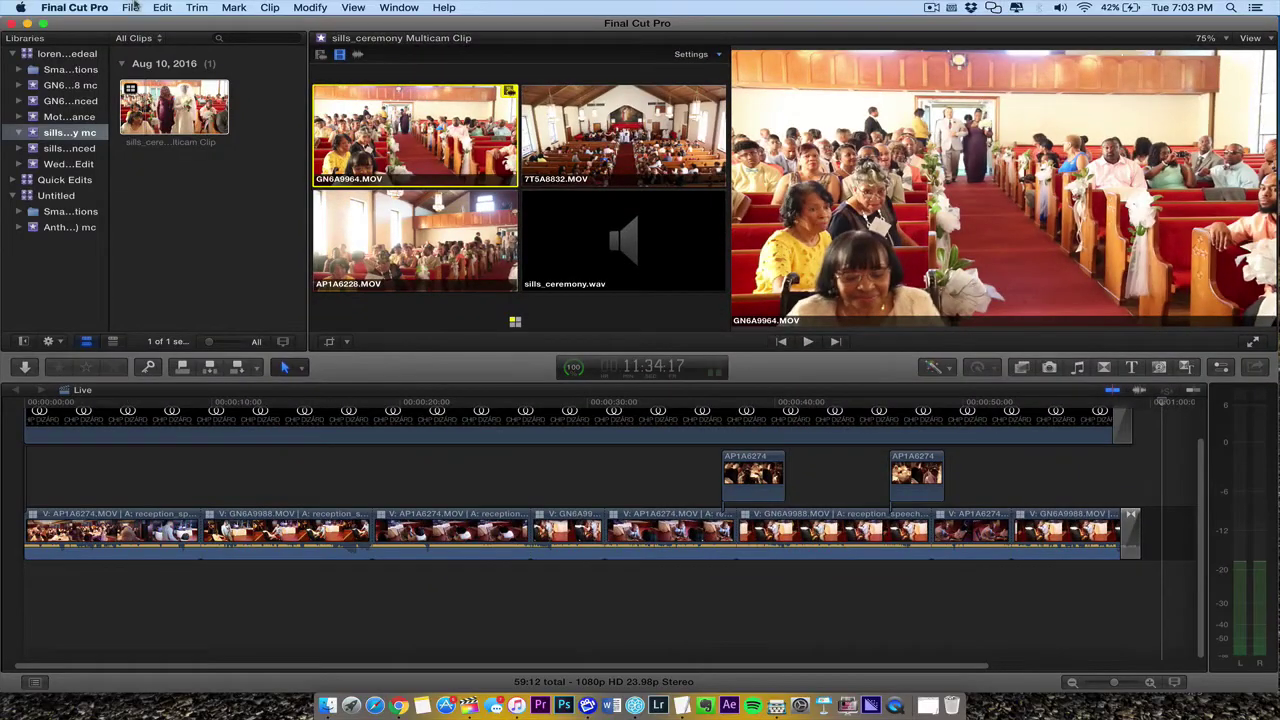
# Create a new project 'Sills Ceremony' stored in the sills_ceremony mc event.
pyautogui.click(133, 7)
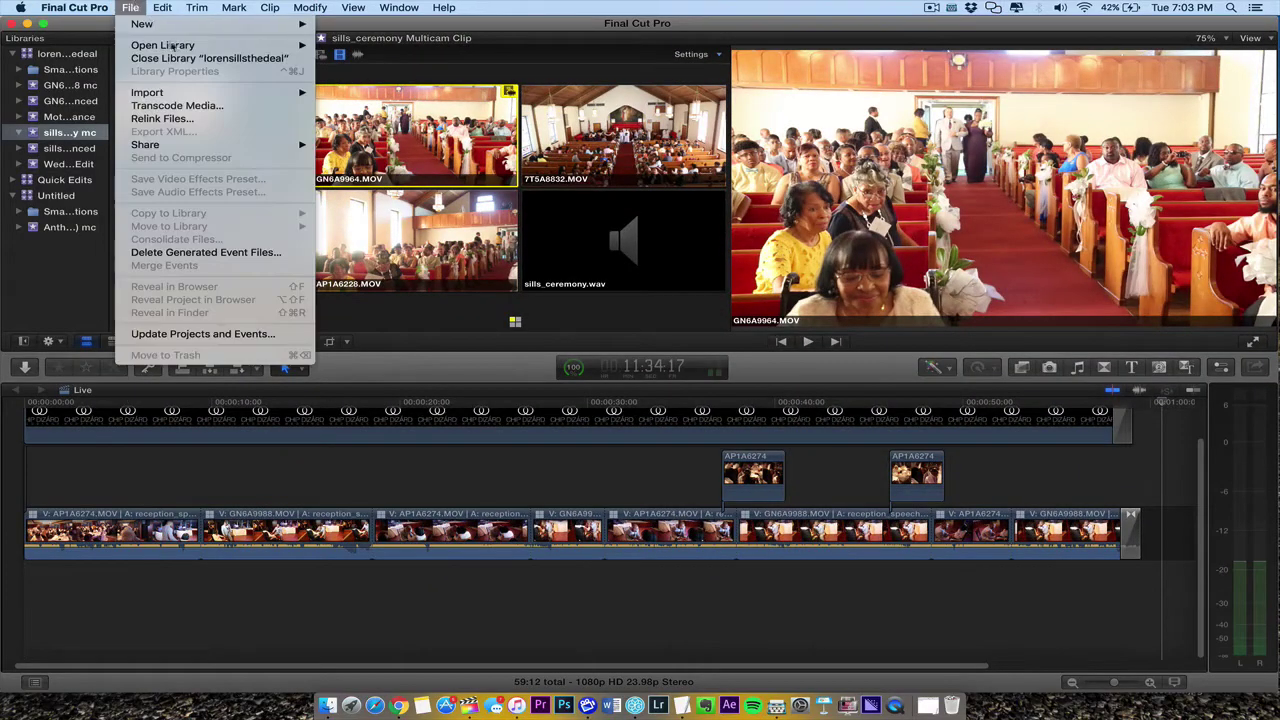
pyautogui.moveTo(245, 24)
pyautogui.click(350, 28)
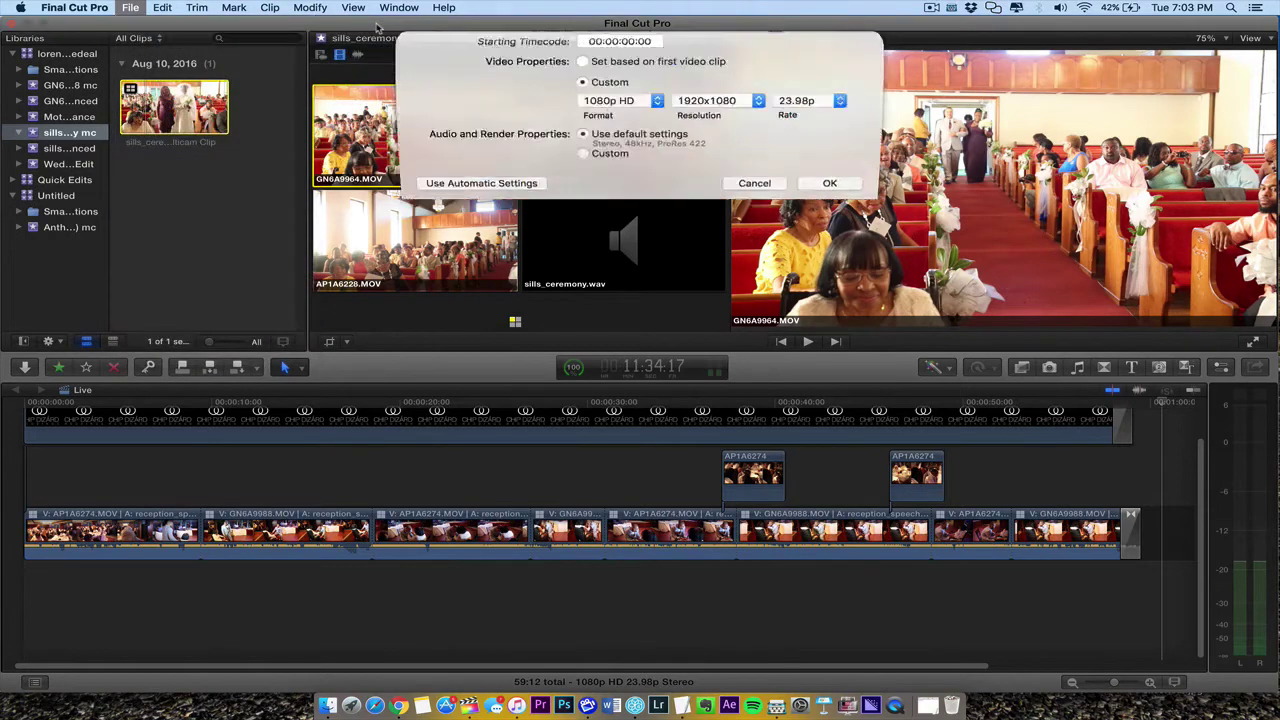
pyautogui.write('Sills Ceremony')
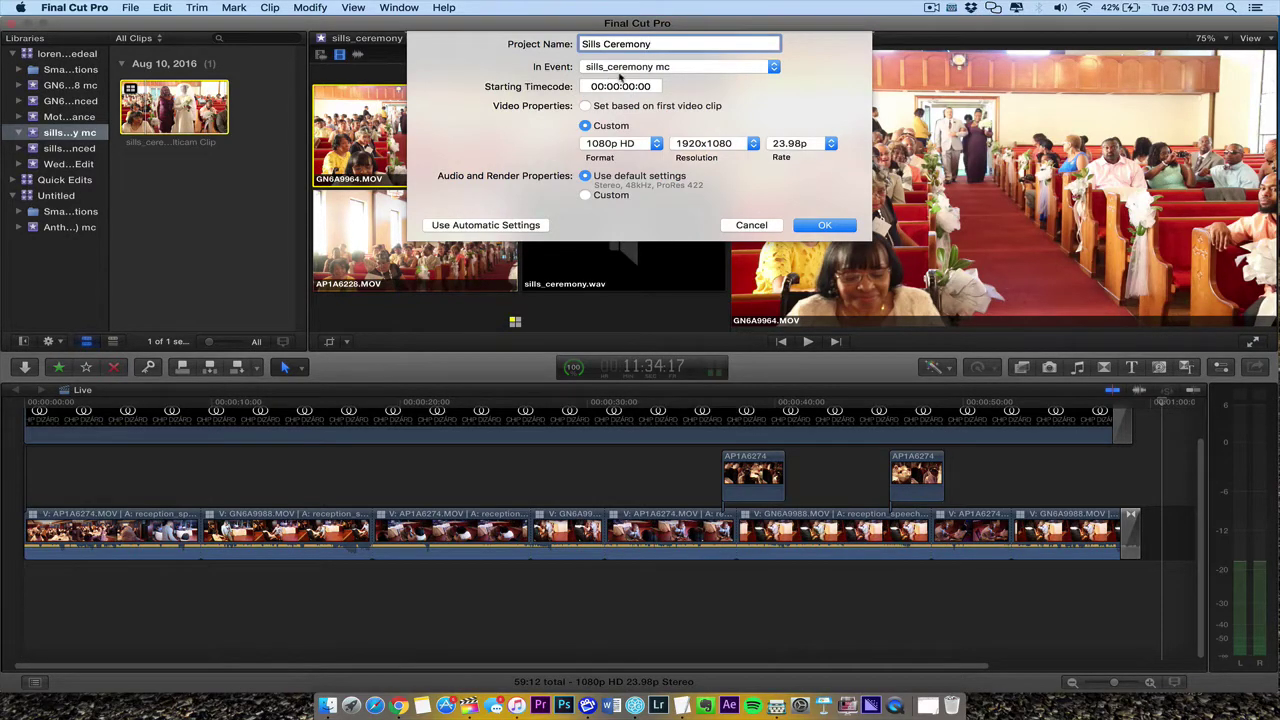
pyautogui.click(620, 70)
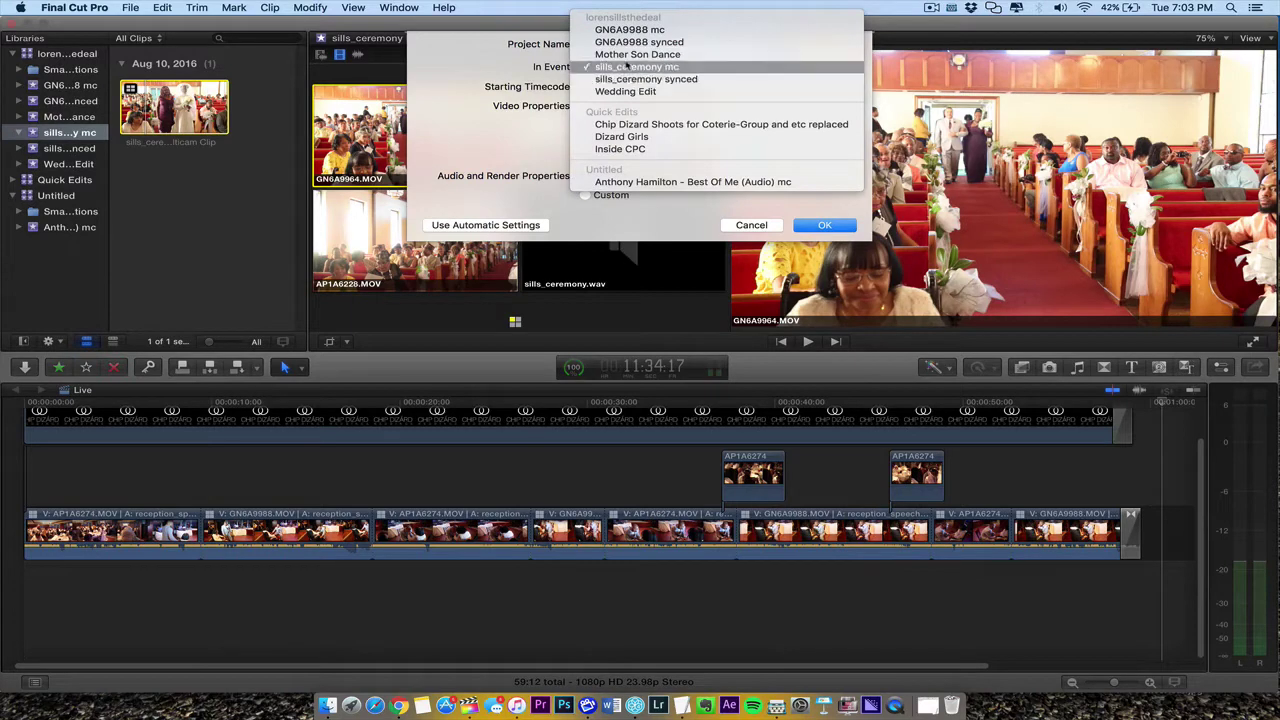
pyautogui.click(628, 66)
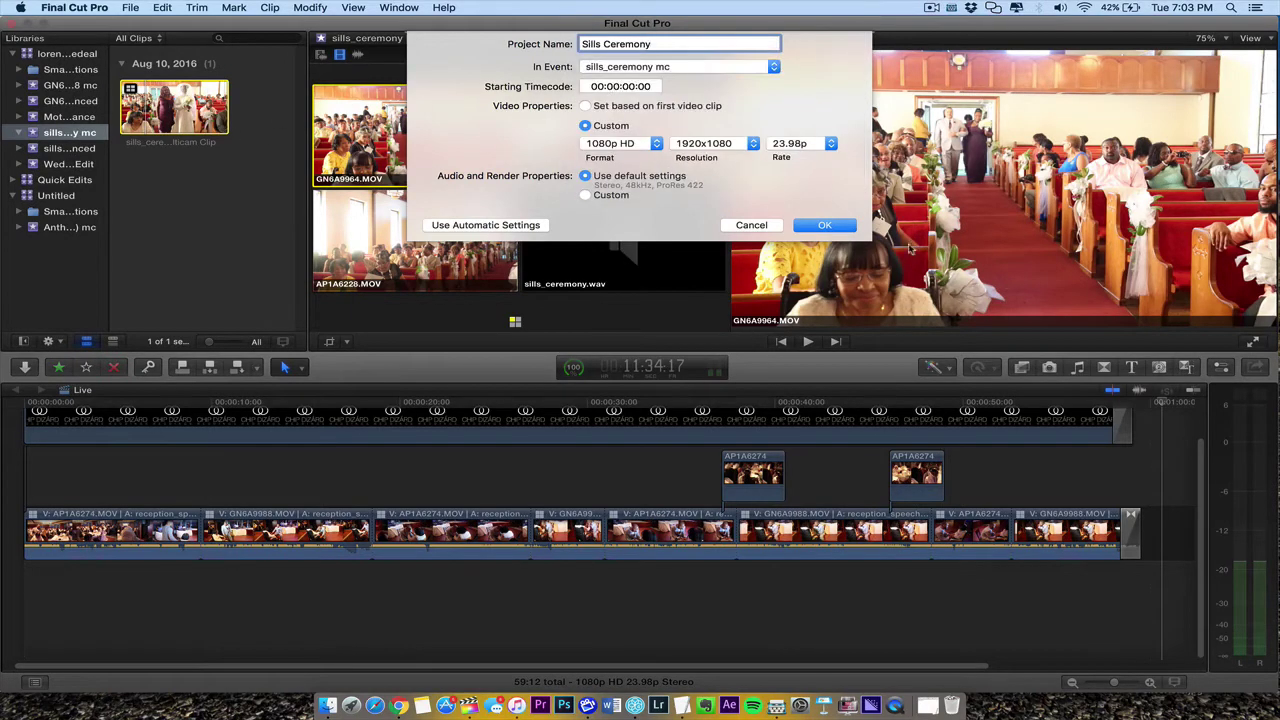
pyautogui.click(846, 226)
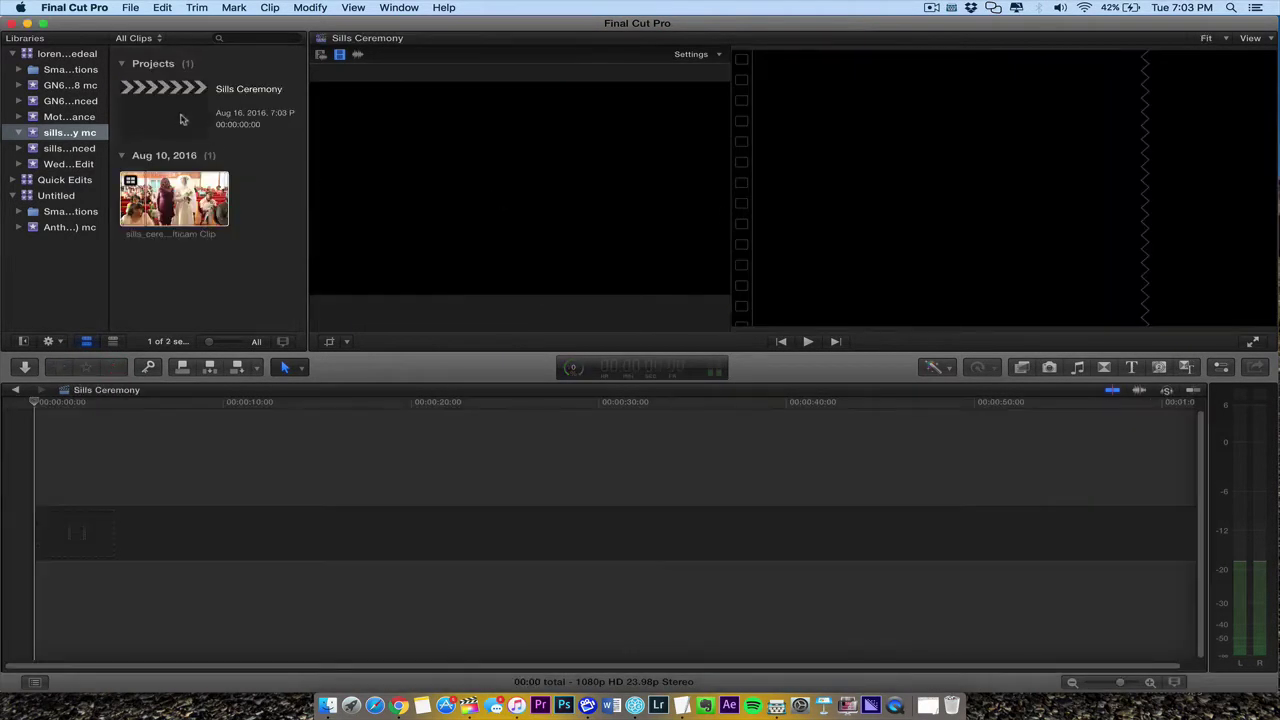
# Append the sills_ceremony multicam clip to the timeline, zoom to fit, and select it.
pyautogui.click(154, 203)
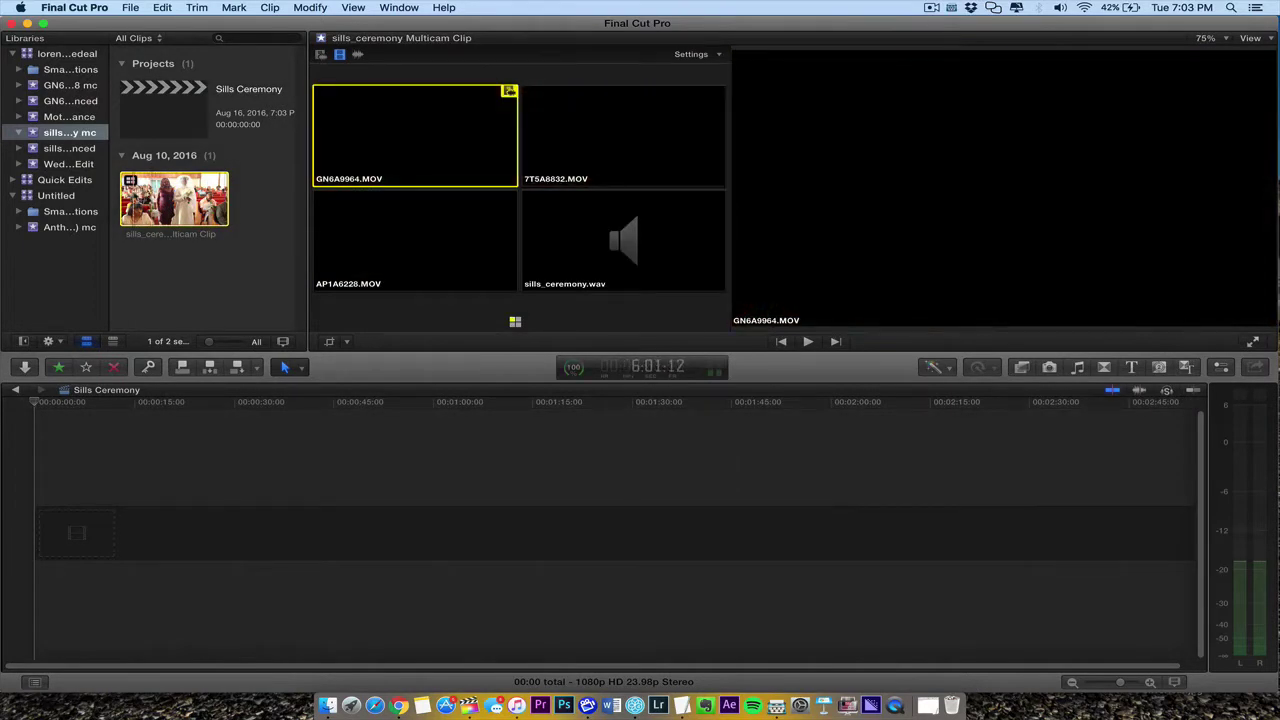
pyautogui.press('e')
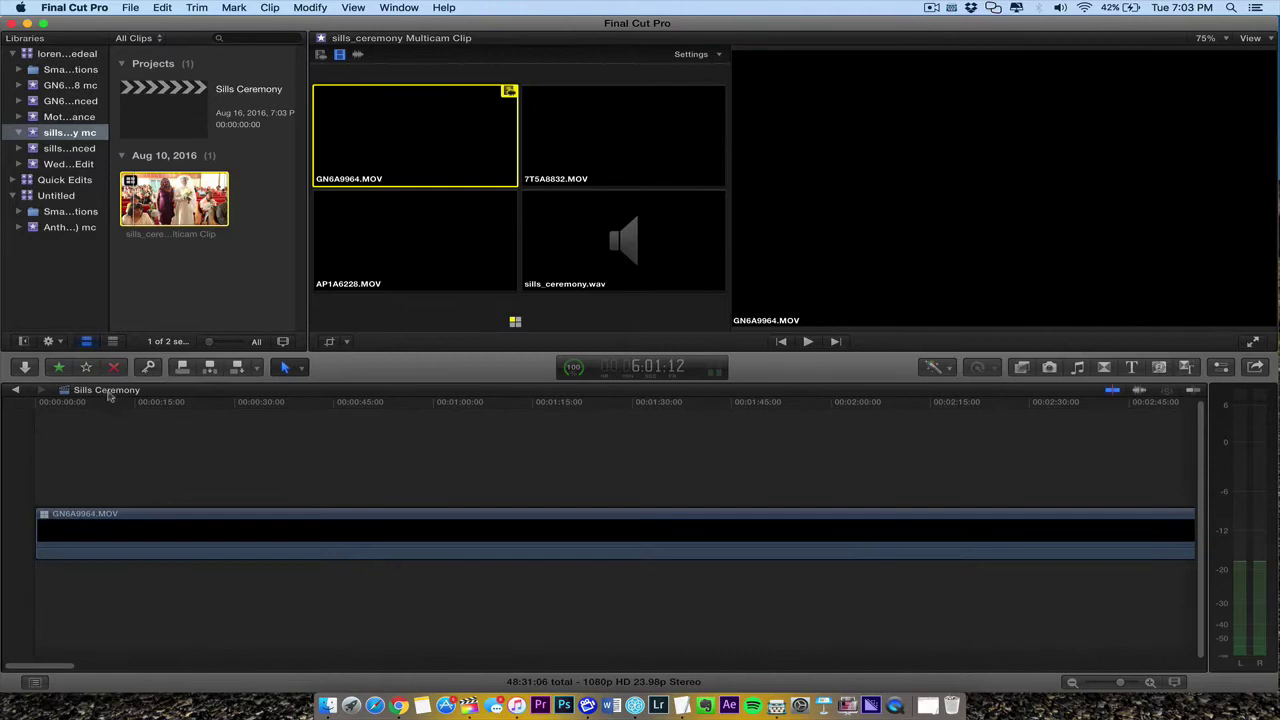
pyautogui.click(107, 402)
pyautogui.hotkey('shift', 'z')
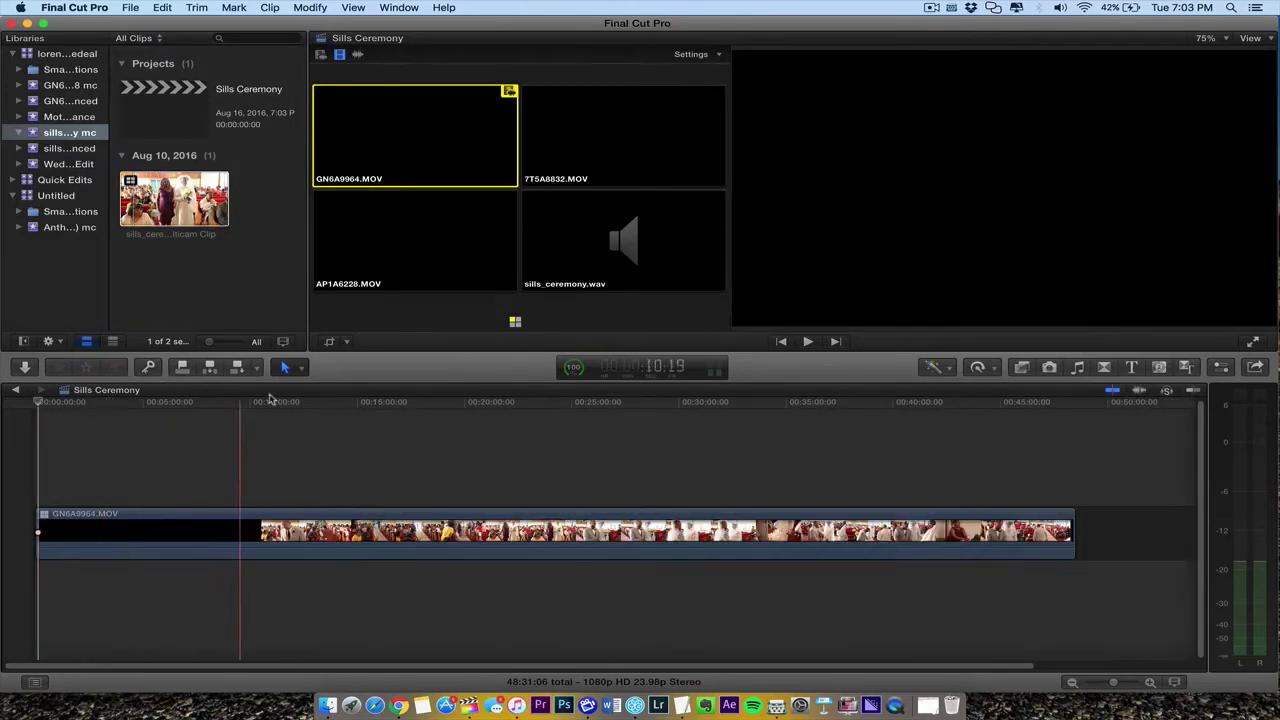
pyautogui.moveTo(222, 403); pyautogui.dragTo(262, 408)
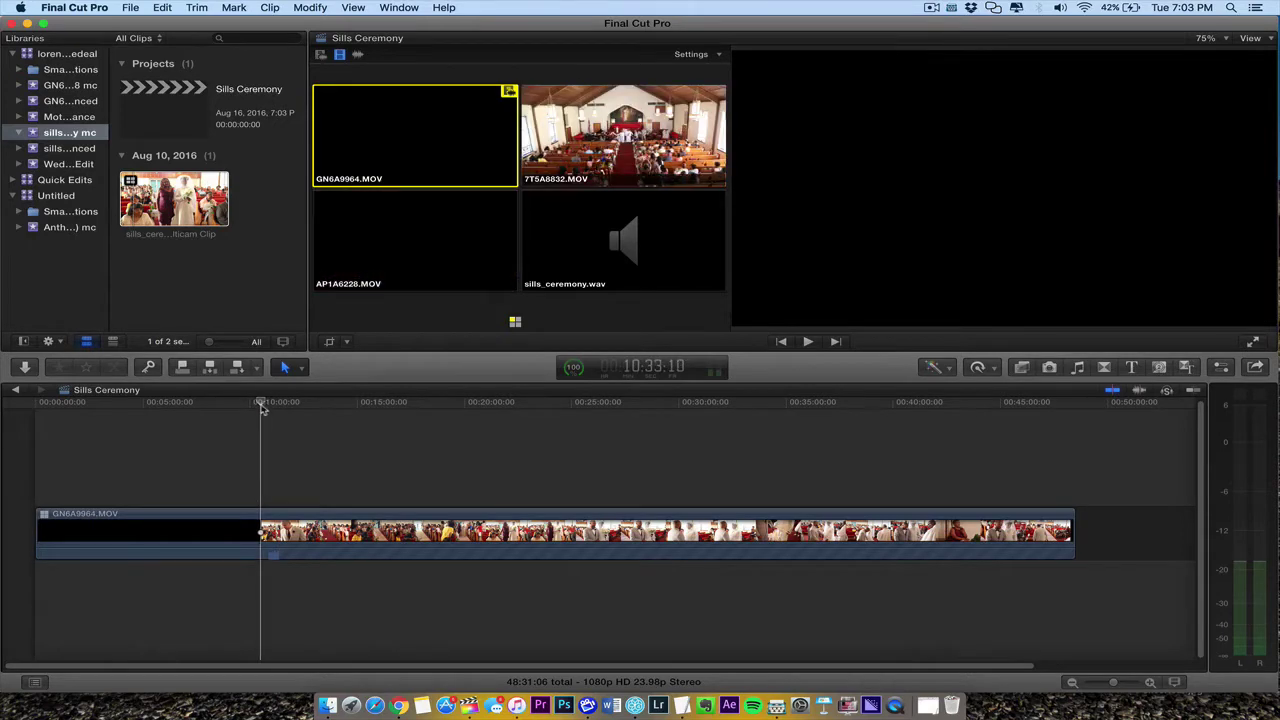
pyautogui.click(222, 520)
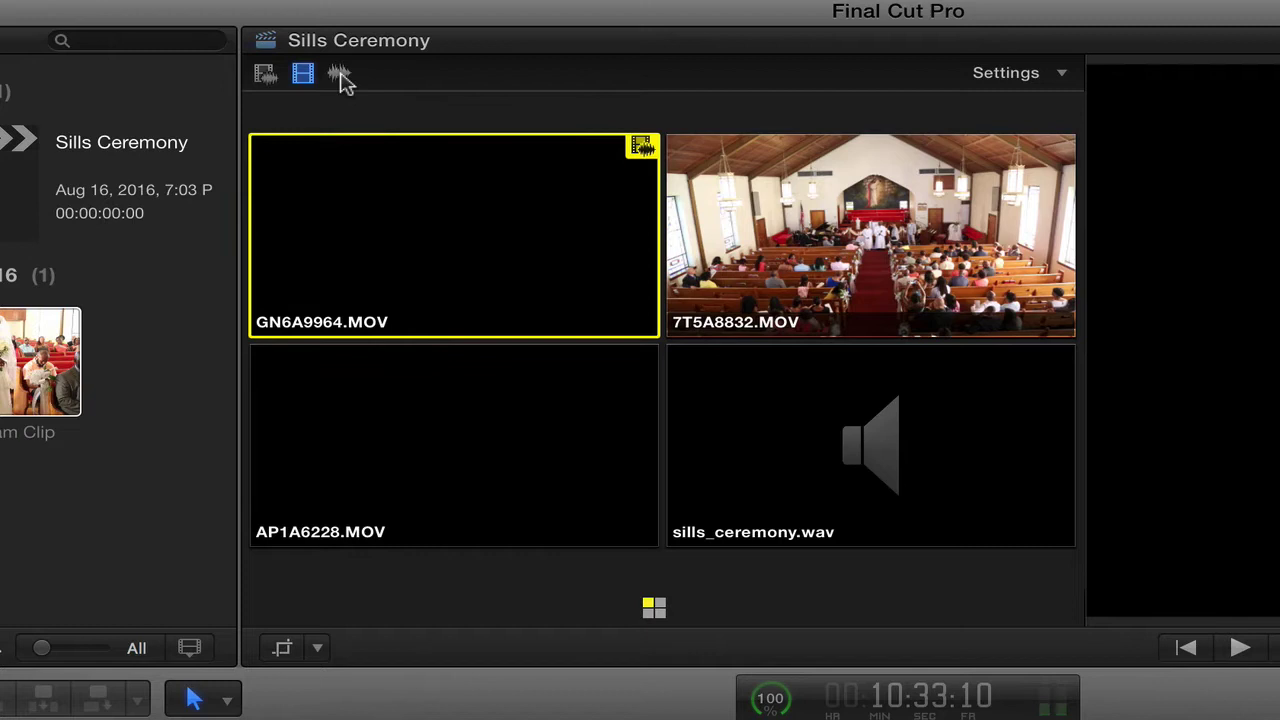
# Take the clip's audio from the sills_ceremony.wav angle, then switch angle changes to video-only.
pyautogui.click(340, 78)
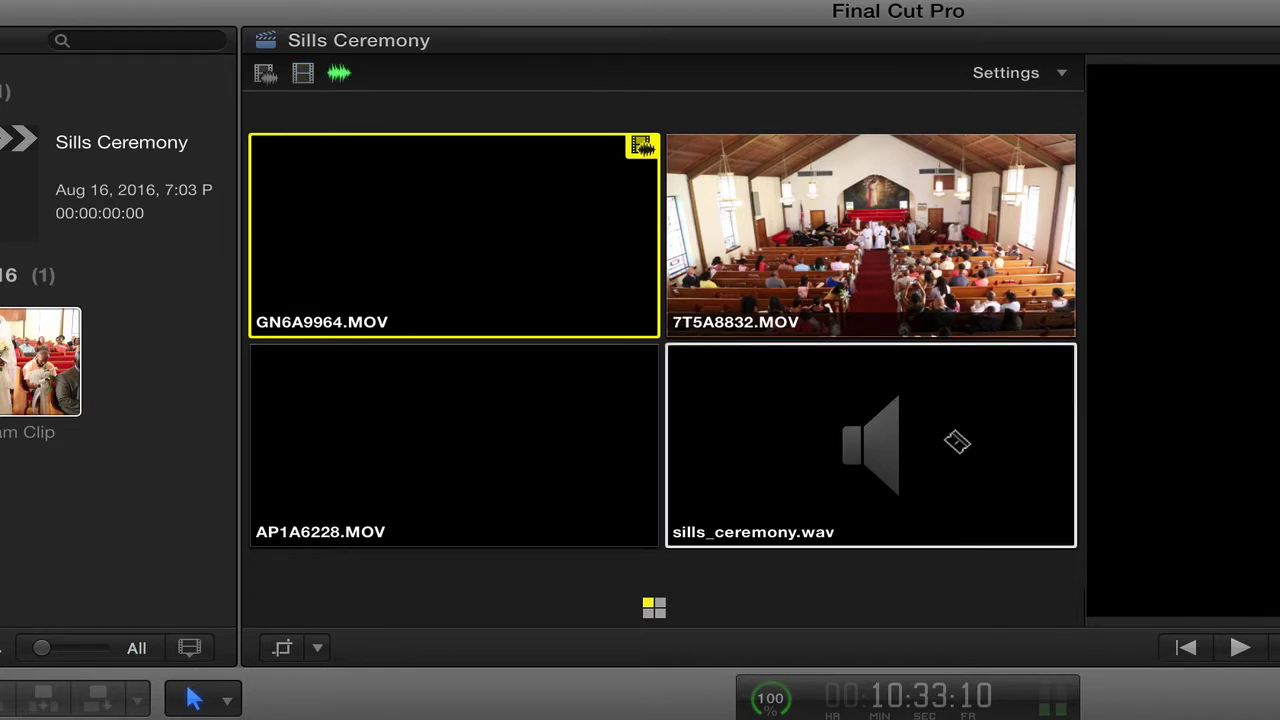
pyautogui.click(896, 467)
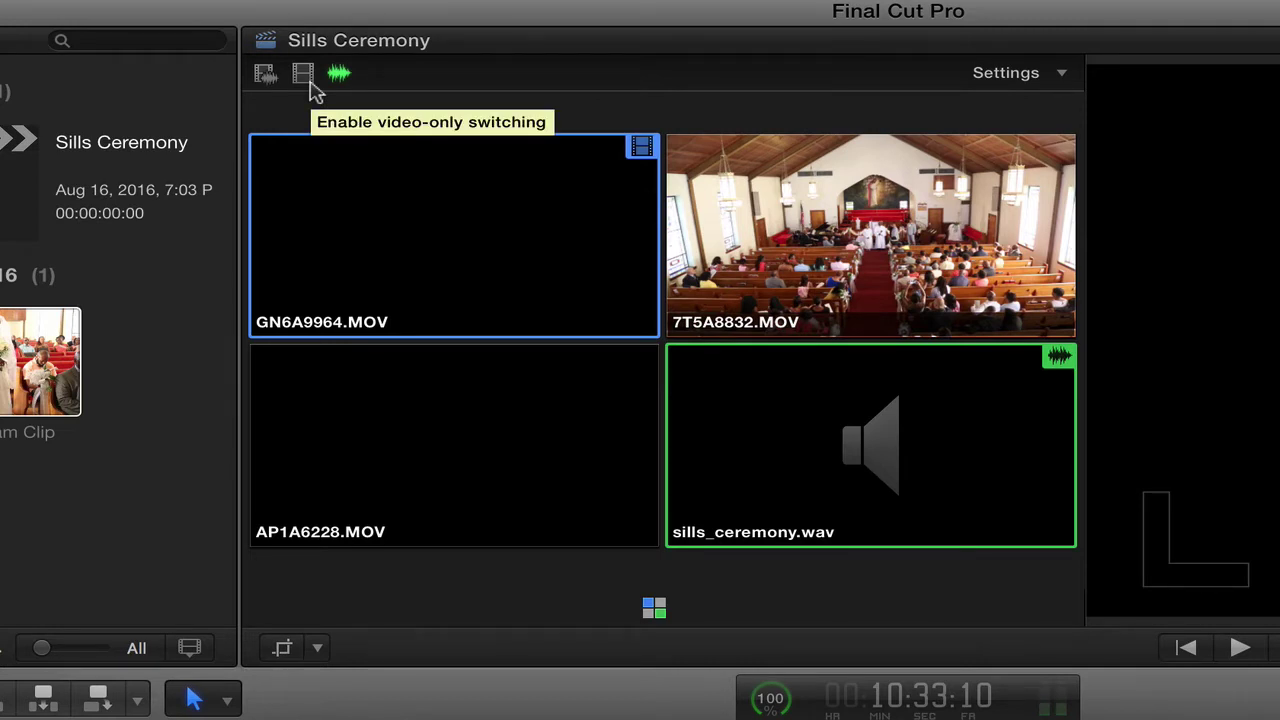
pyautogui.click(303, 74)
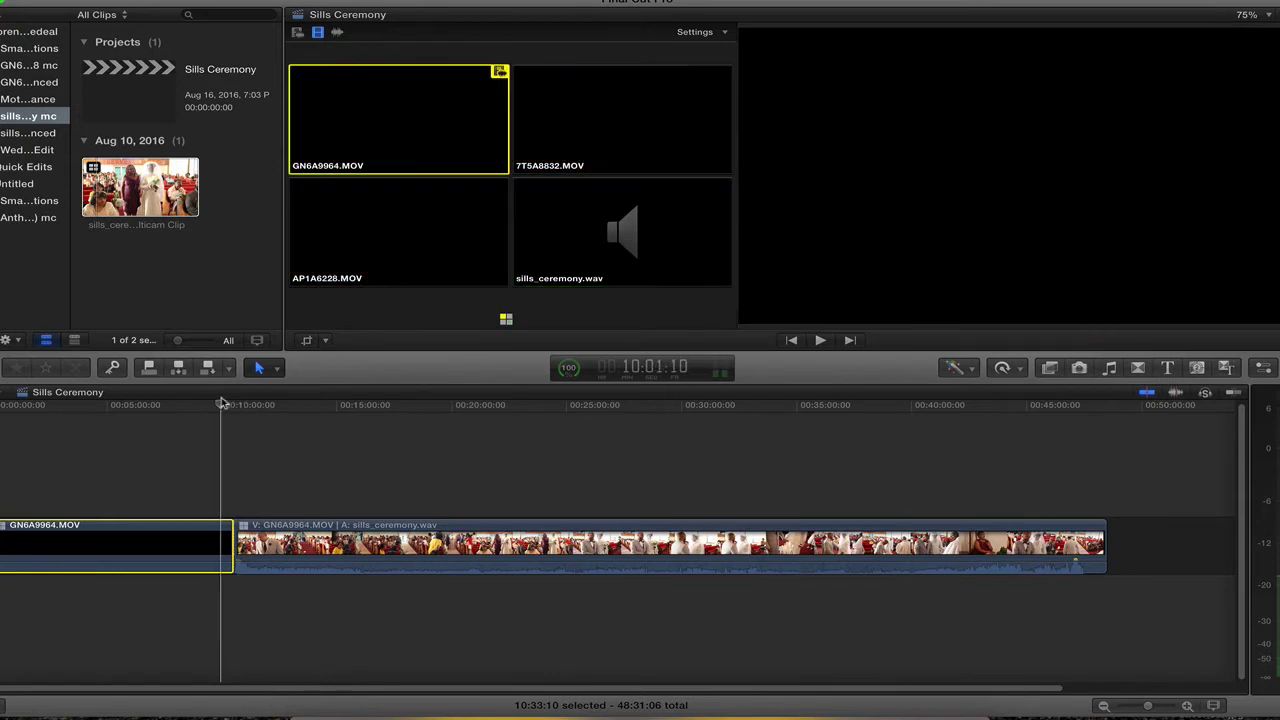
# Cut the multicam clip at about 10:05, then preview playback and zoom in around the cut.
pyautogui.moveTo(194, 403); pyautogui.dragTo(228, 413)
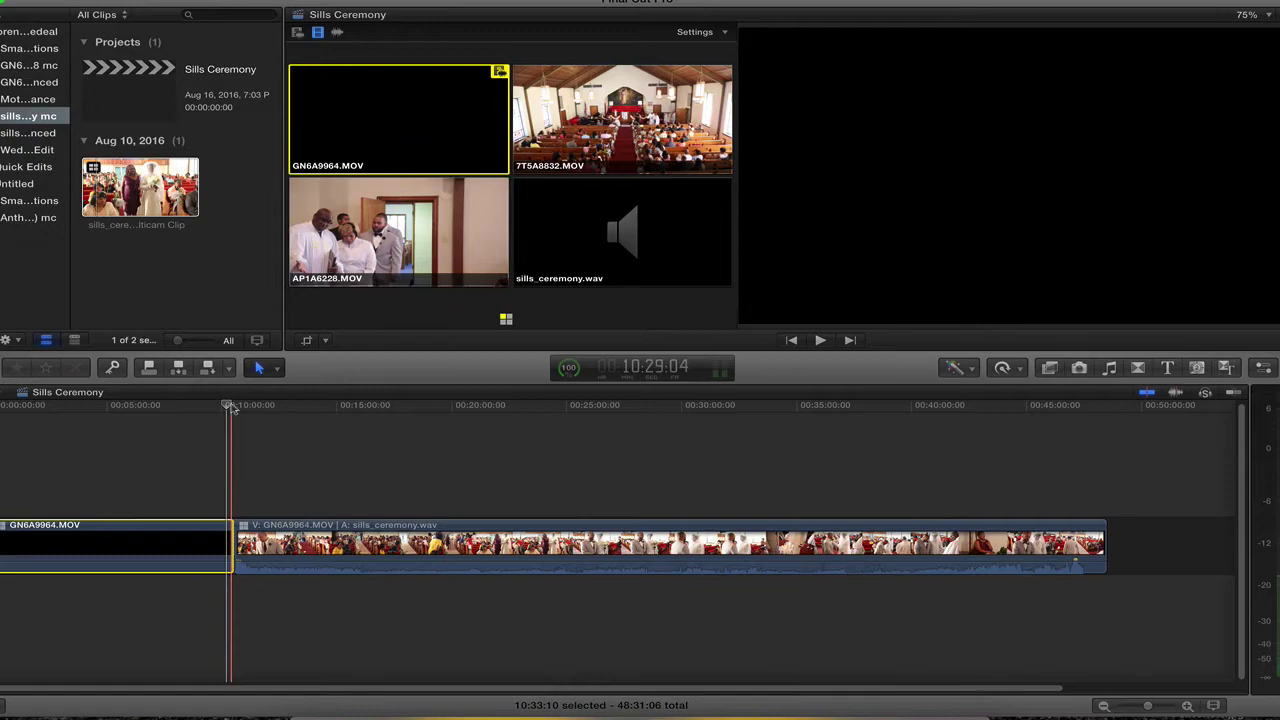
pyautogui.moveTo(230, 409); pyautogui.dragTo(224, 409)
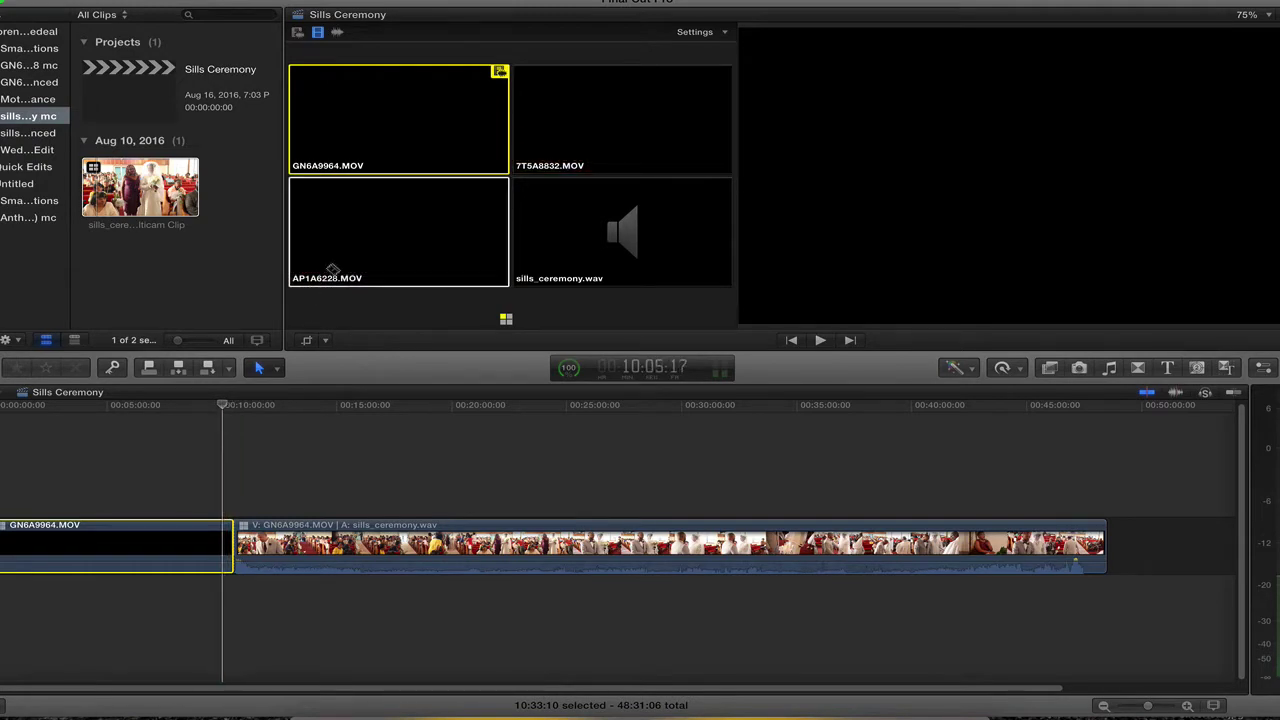
pyautogui.click(337, 265)
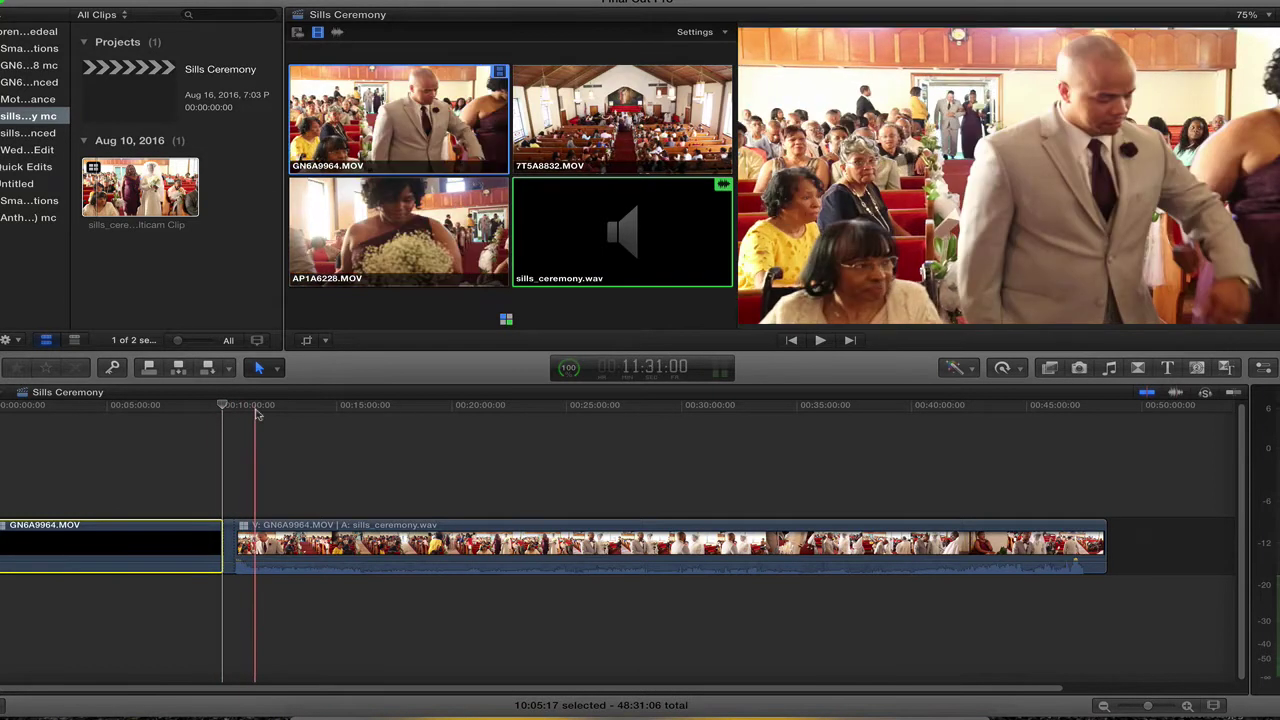
pyautogui.press('space')
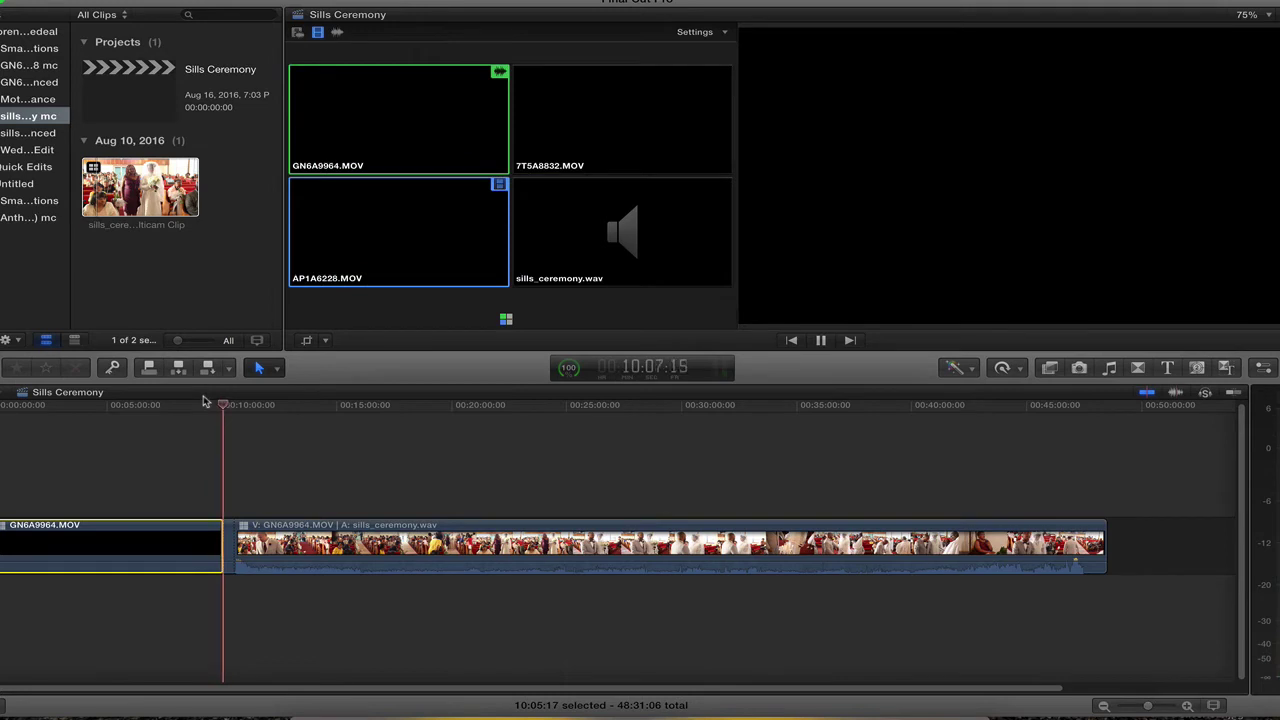
pyautogui.click(210, 414)
pyautogui.press('super+equal')
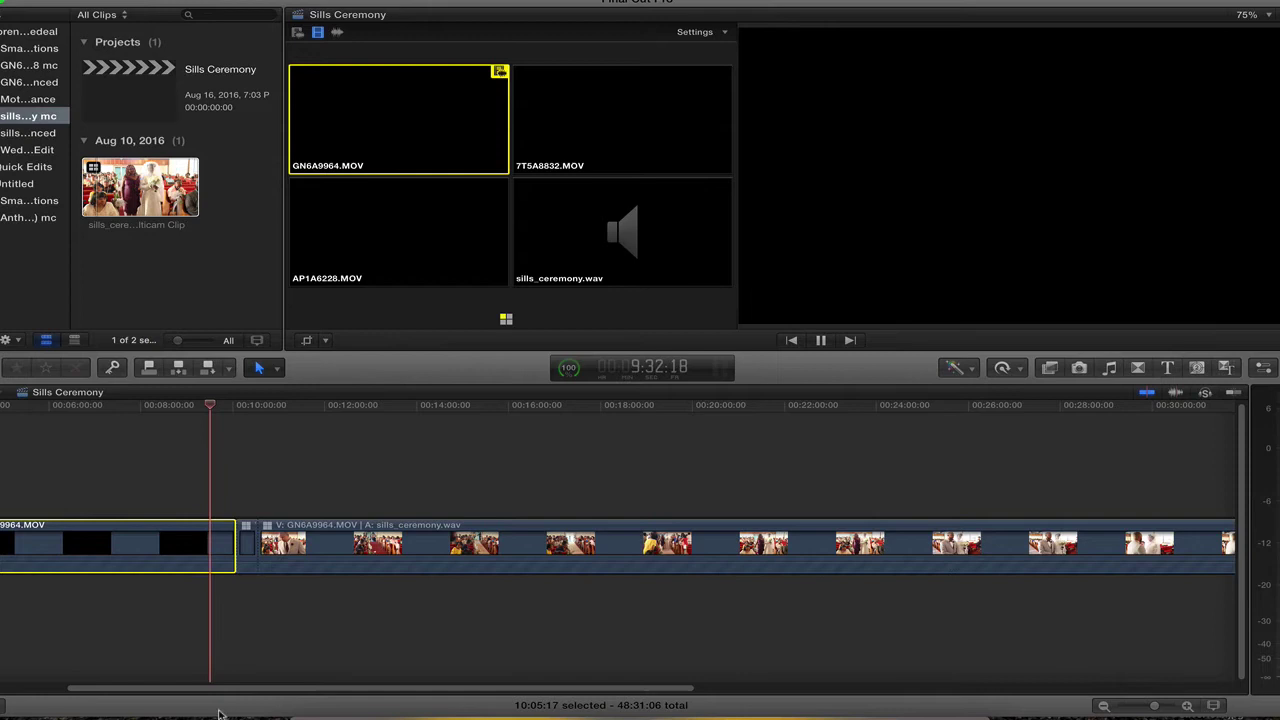
# Trim the leading black off the first clip and play the 38:29:19 project from the start.
pyautogui.moveTo(209, 690); pyautogui.dragTo(72, 678)
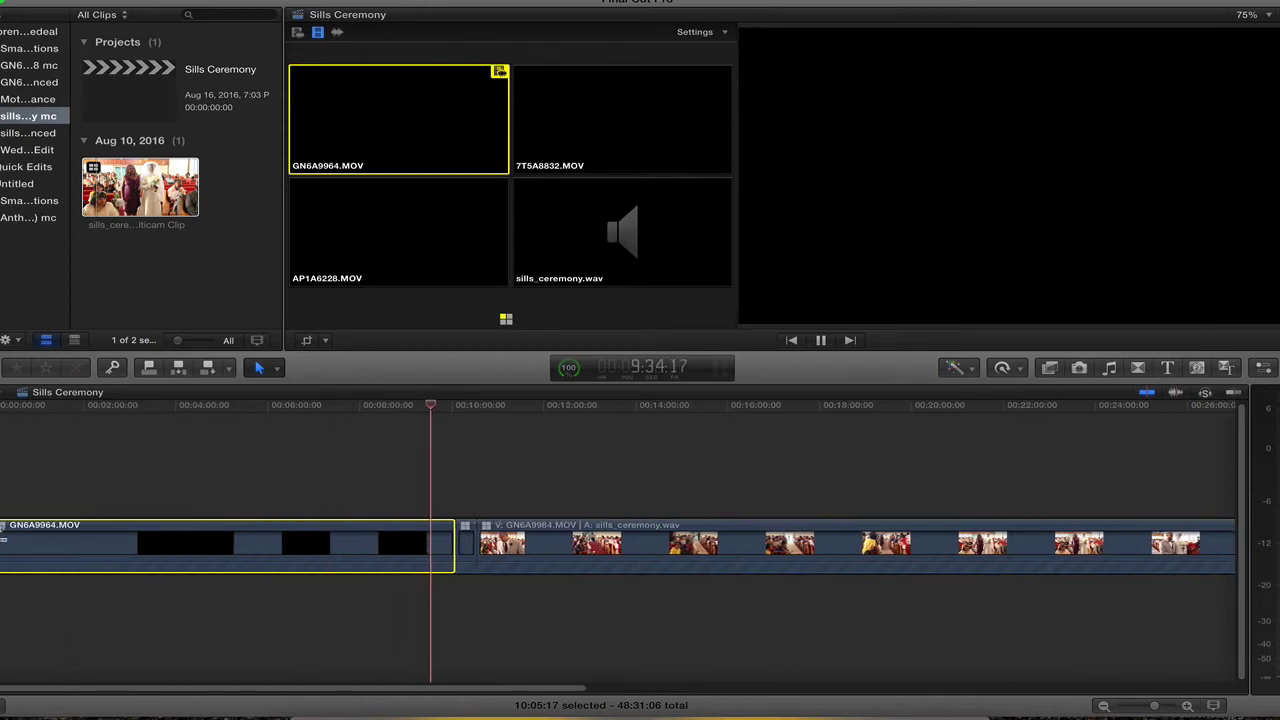
pyautogui.moveTo(3, 537); pyautogui.dragTo(410, 537)
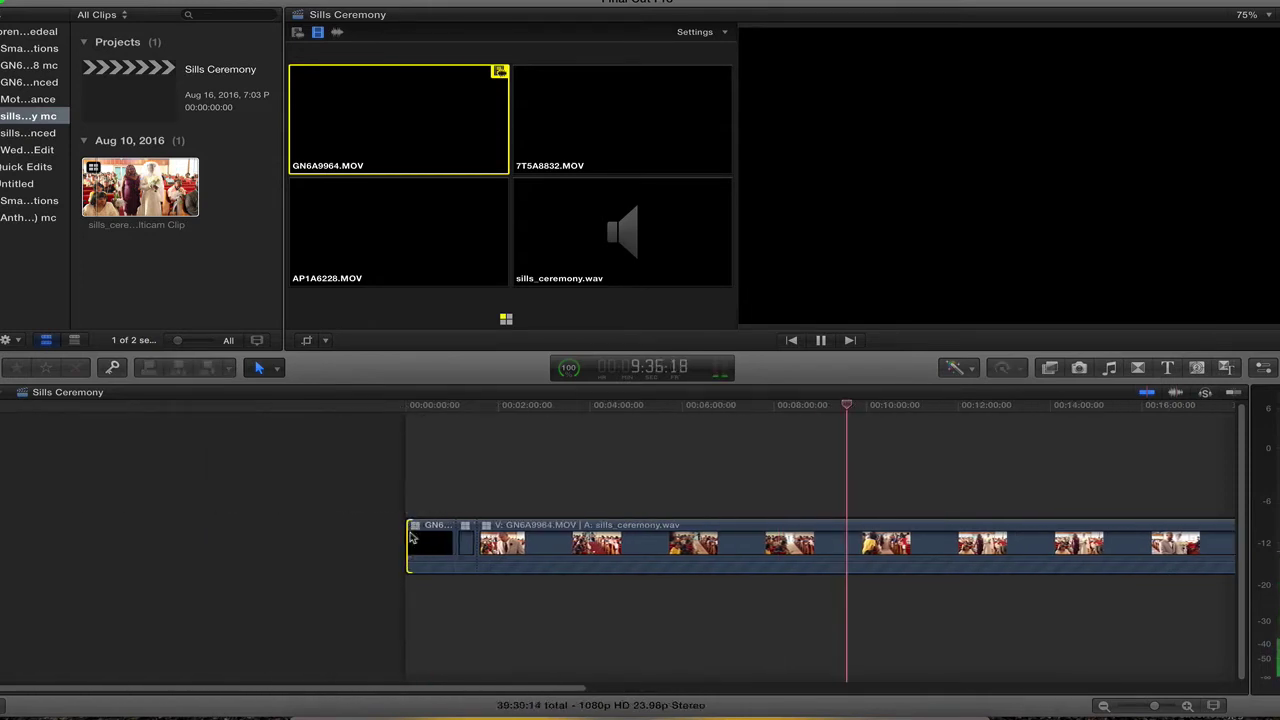
pyautogui.click(450, 430)
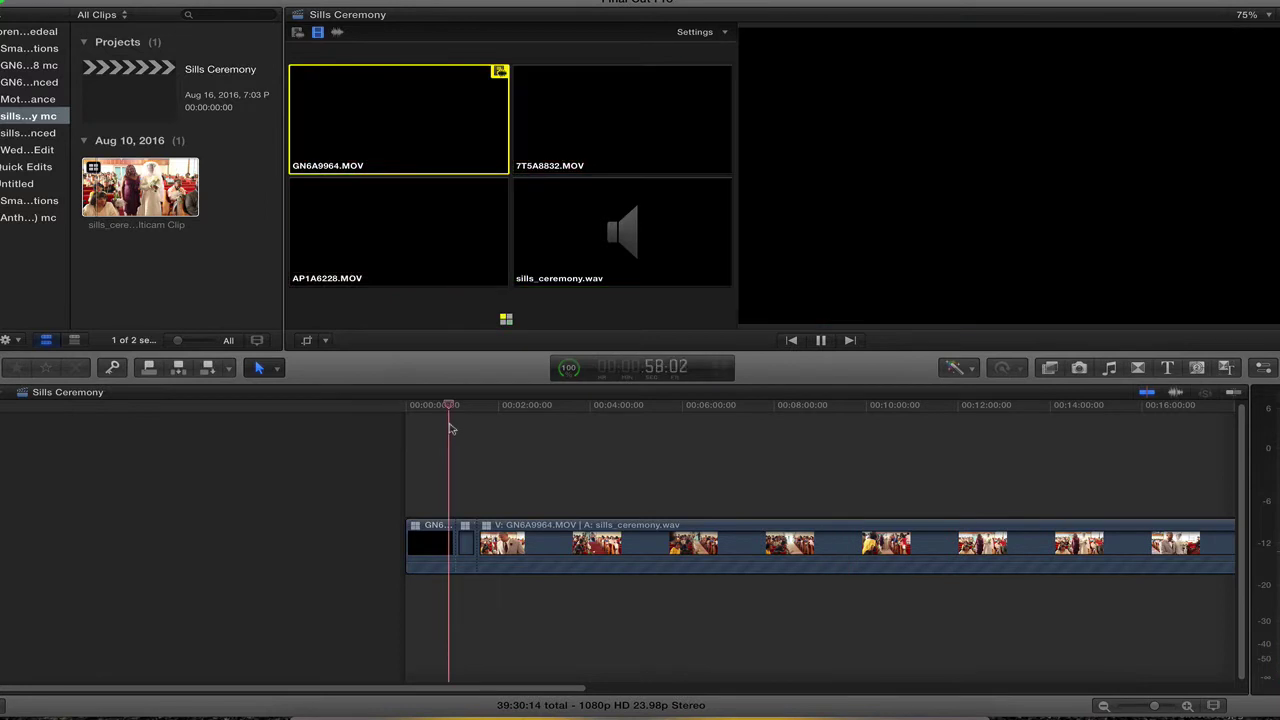
pyautogui.moveTo(437, 411); pyautogui.dragTo(430, 411)
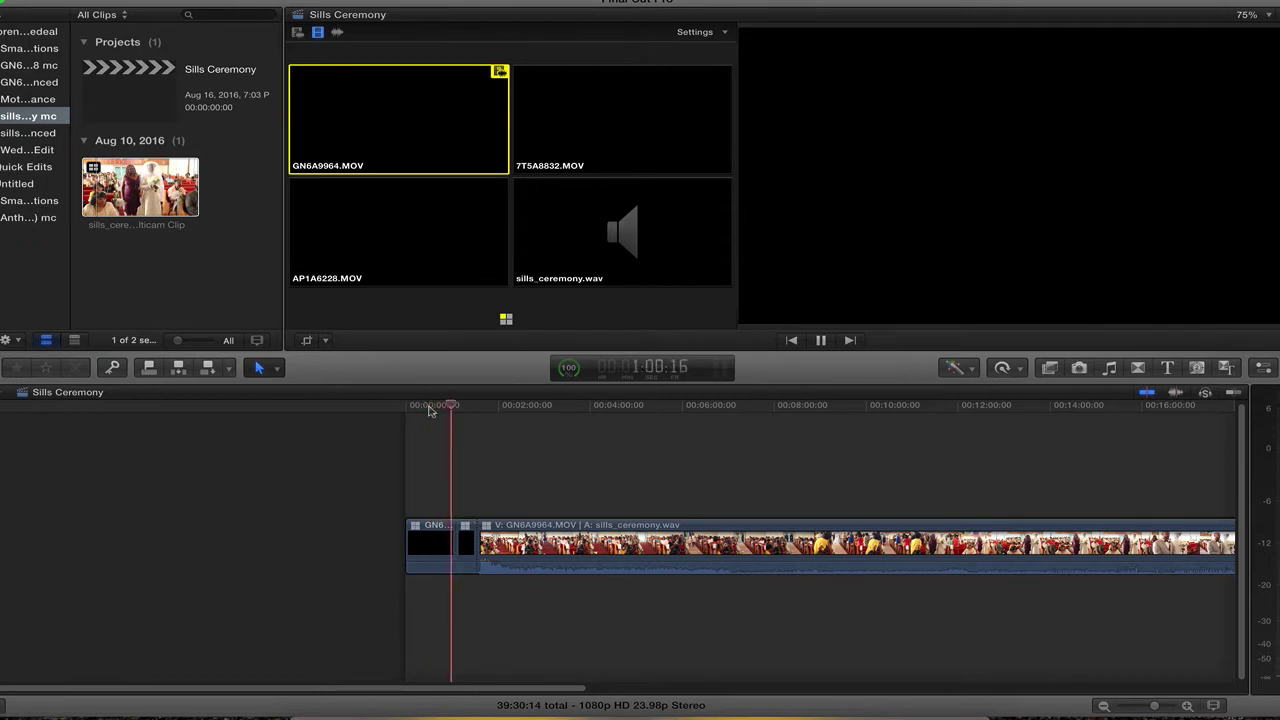
pyautogui.press('space')
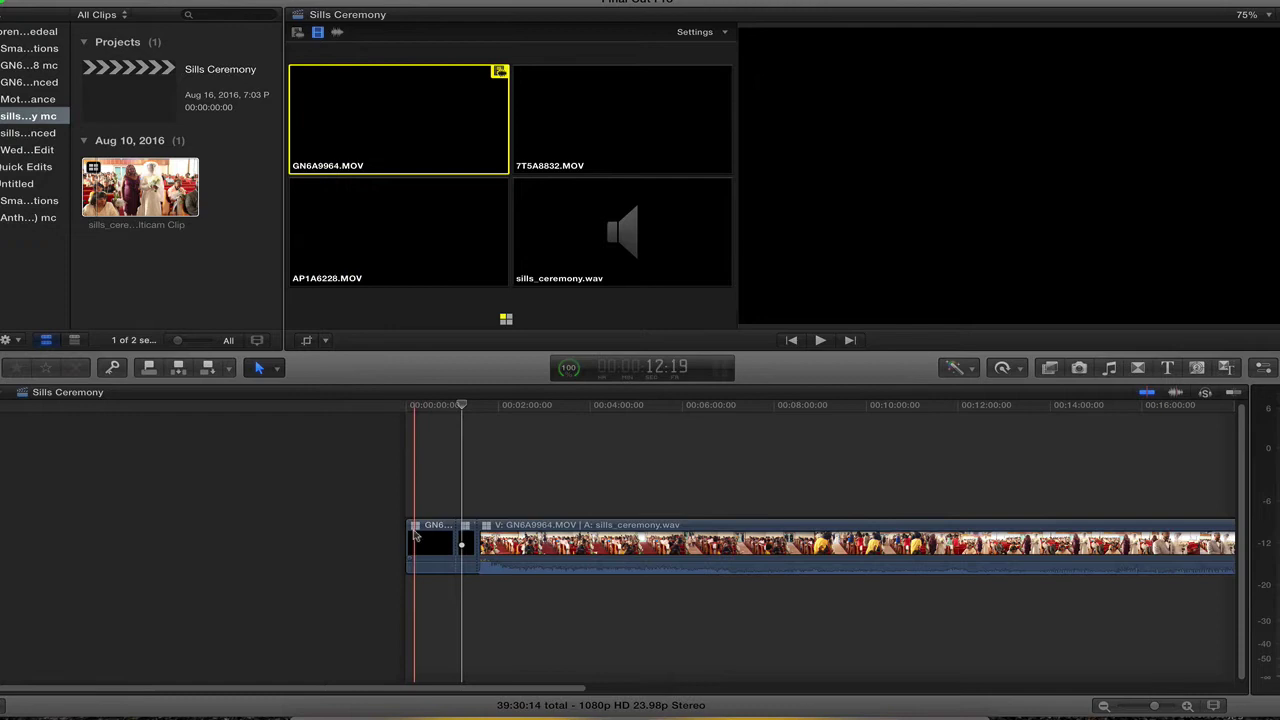
pyautogui.moveTo(410, 535); pyautogui.dragTo(454, 527)
pyautogui.press('Home')
pyautogui.press('space')
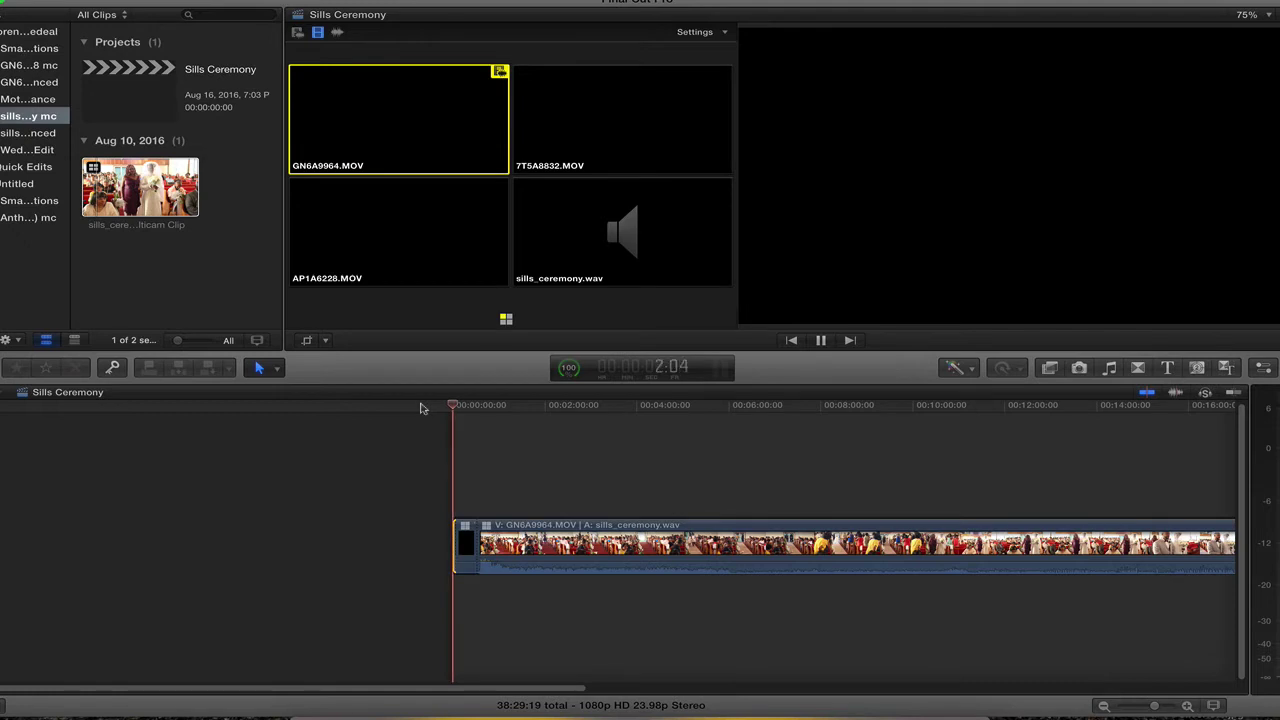
# Live-cut from GN6A9964 to AP1A6228, then to the wide 7T5A8832 shot, and select all clips.
pyautogui.press('3')
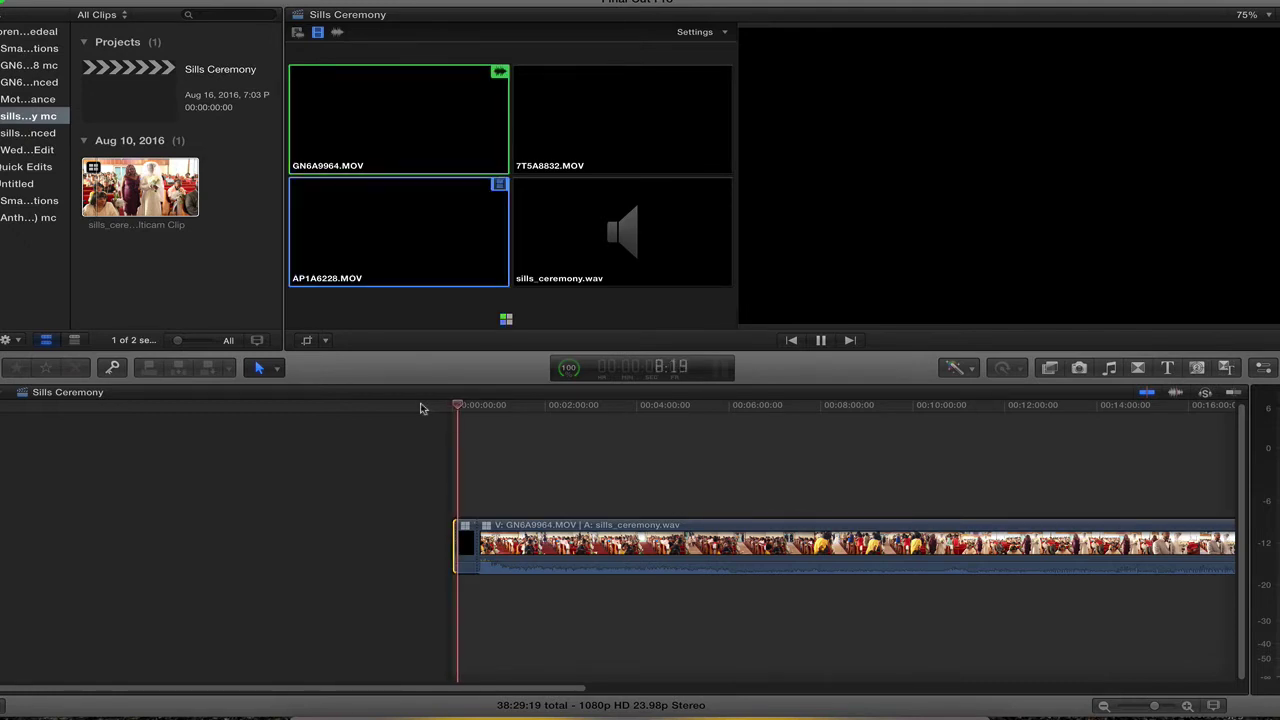
pyautogui.press('space')
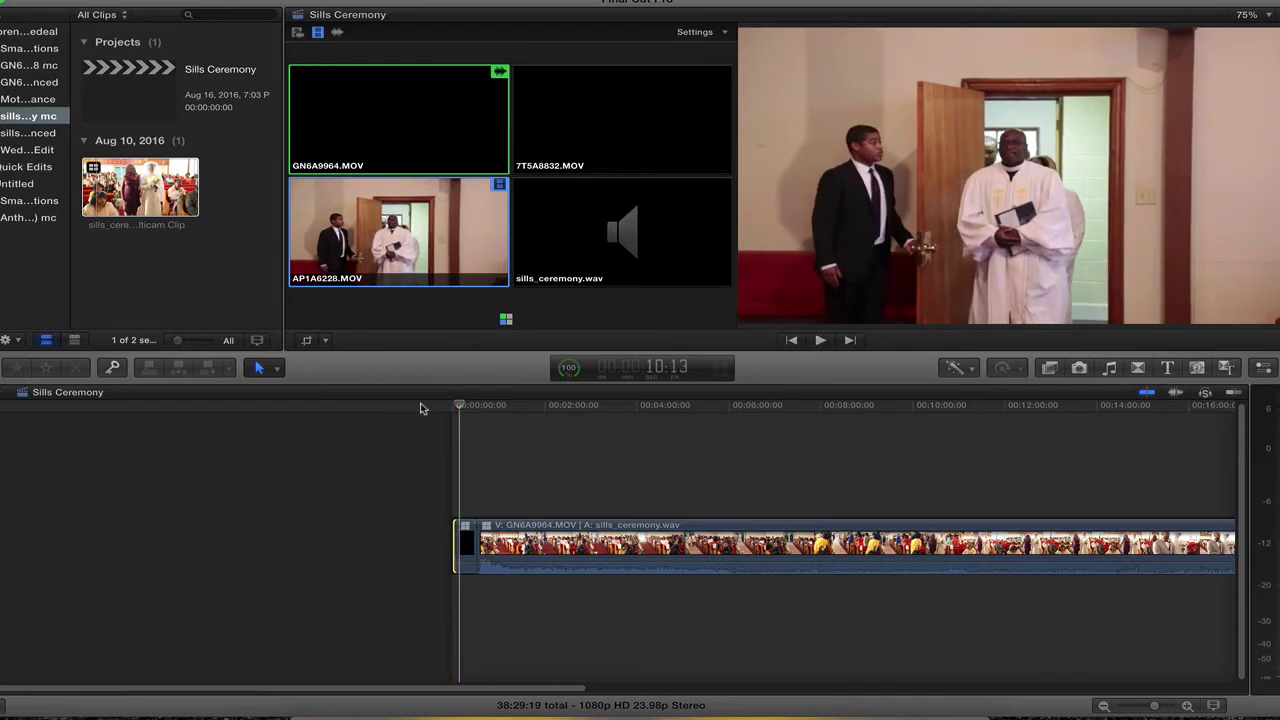
pyautogui.press('space')
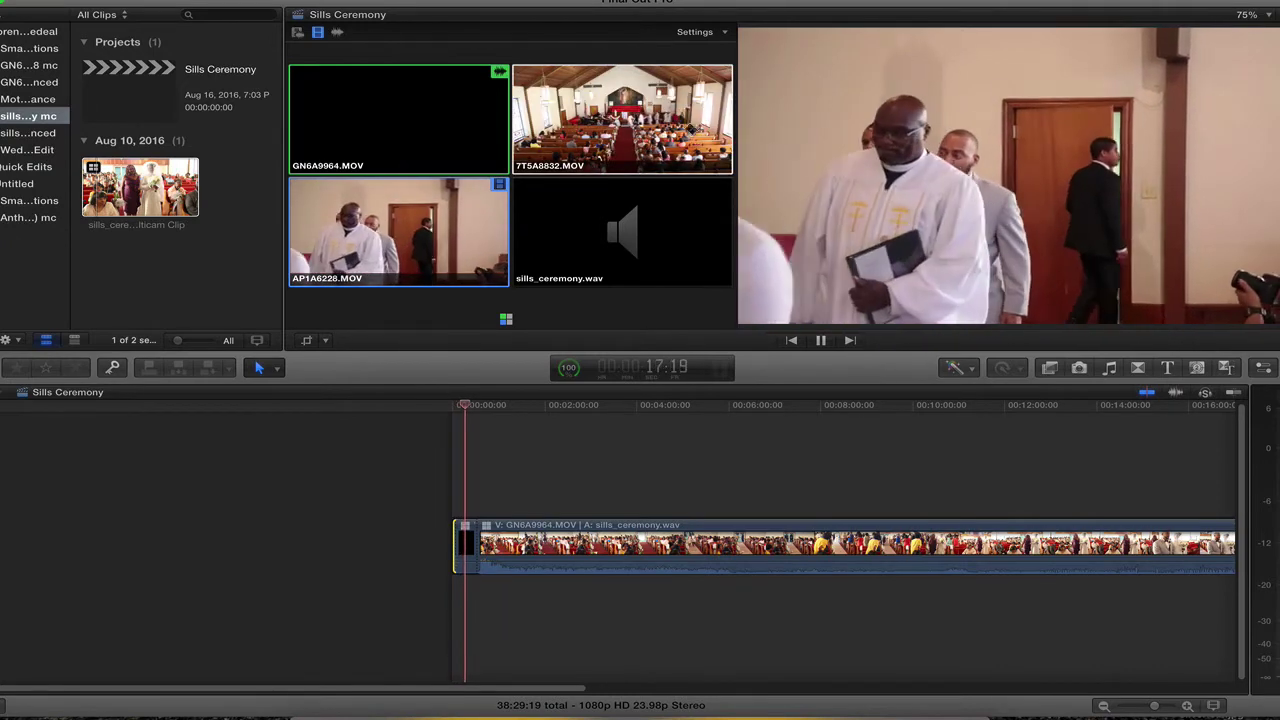
pyautogui.click(646, 120)
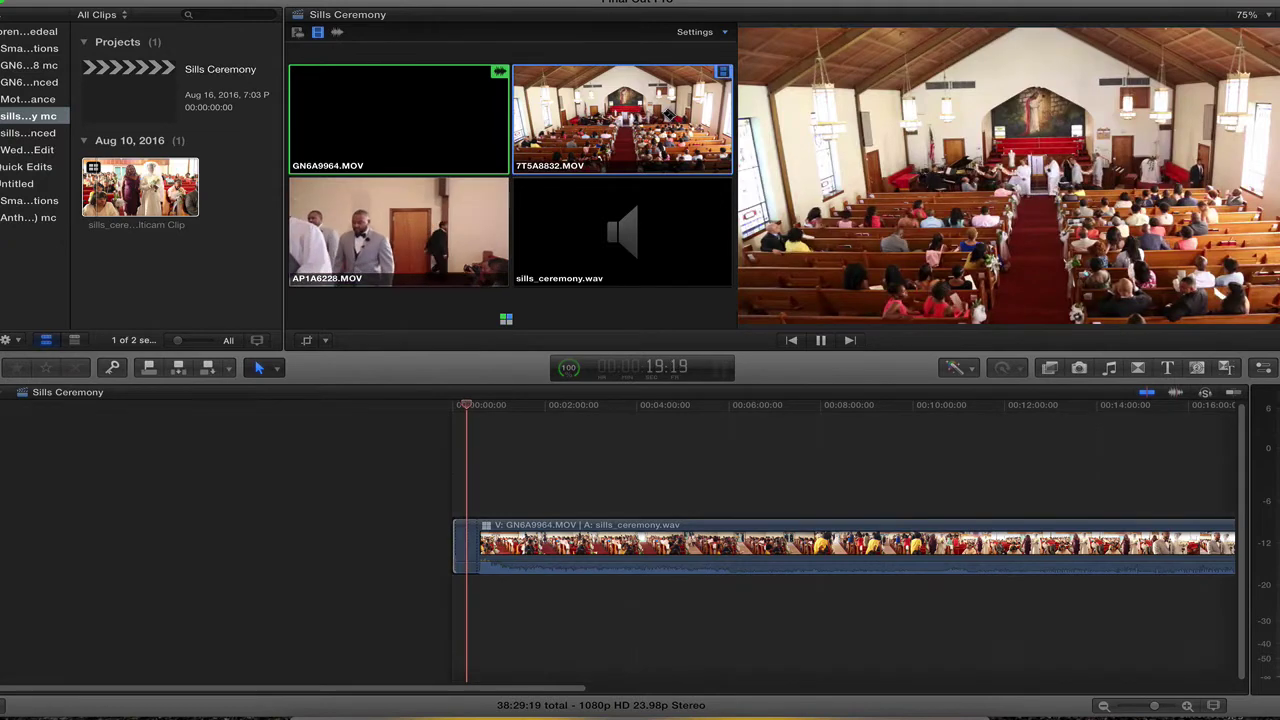
pyautogui.press('space')
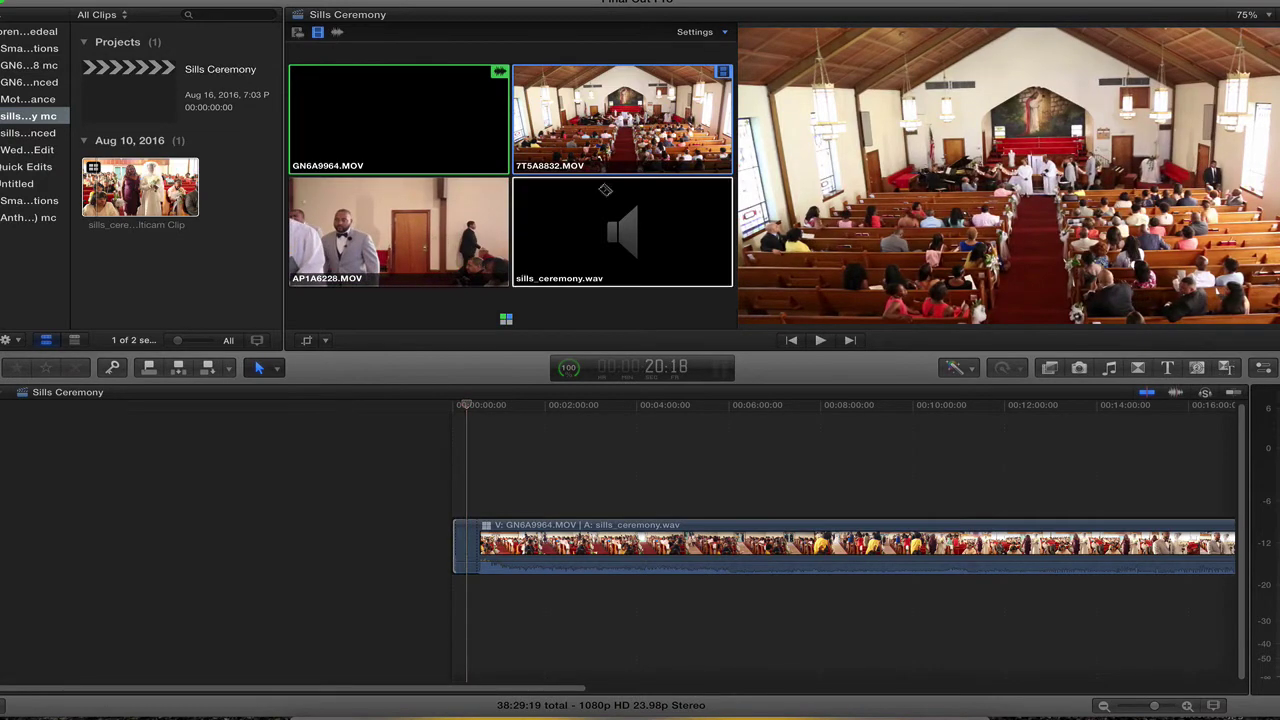
pyautogui.click(571, 480)
pyautogui.press('super+a')
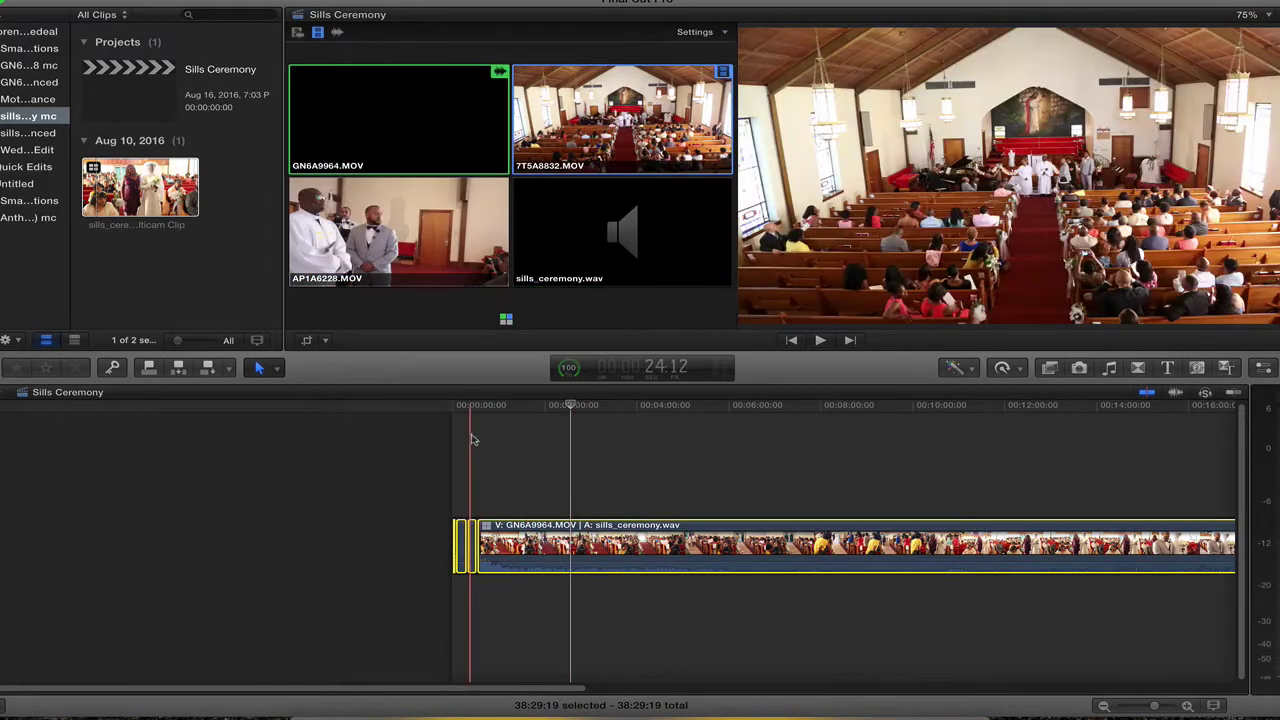
# Switch the video to the 7T5A8832 angle and play the clip's start, zoomed in.
pyautogui.hotkey('alt', '2')
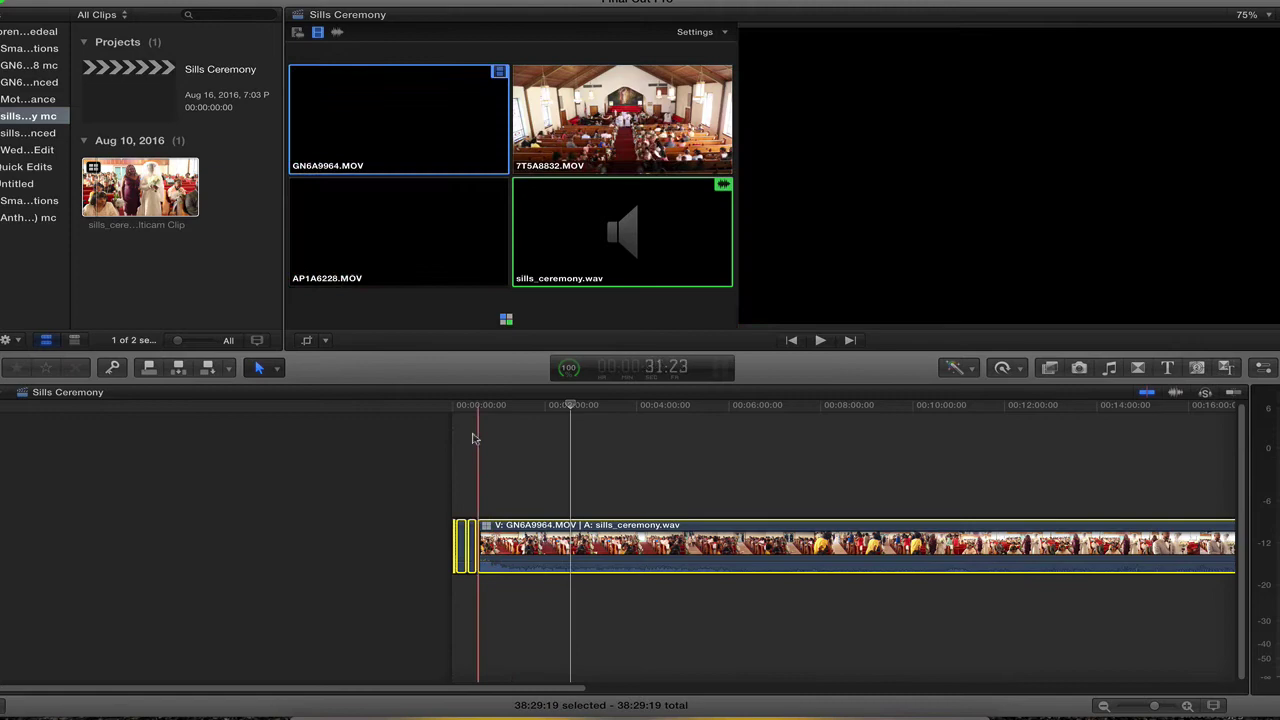
pyautogui.click(482, 464)
pyautogui.press('space')
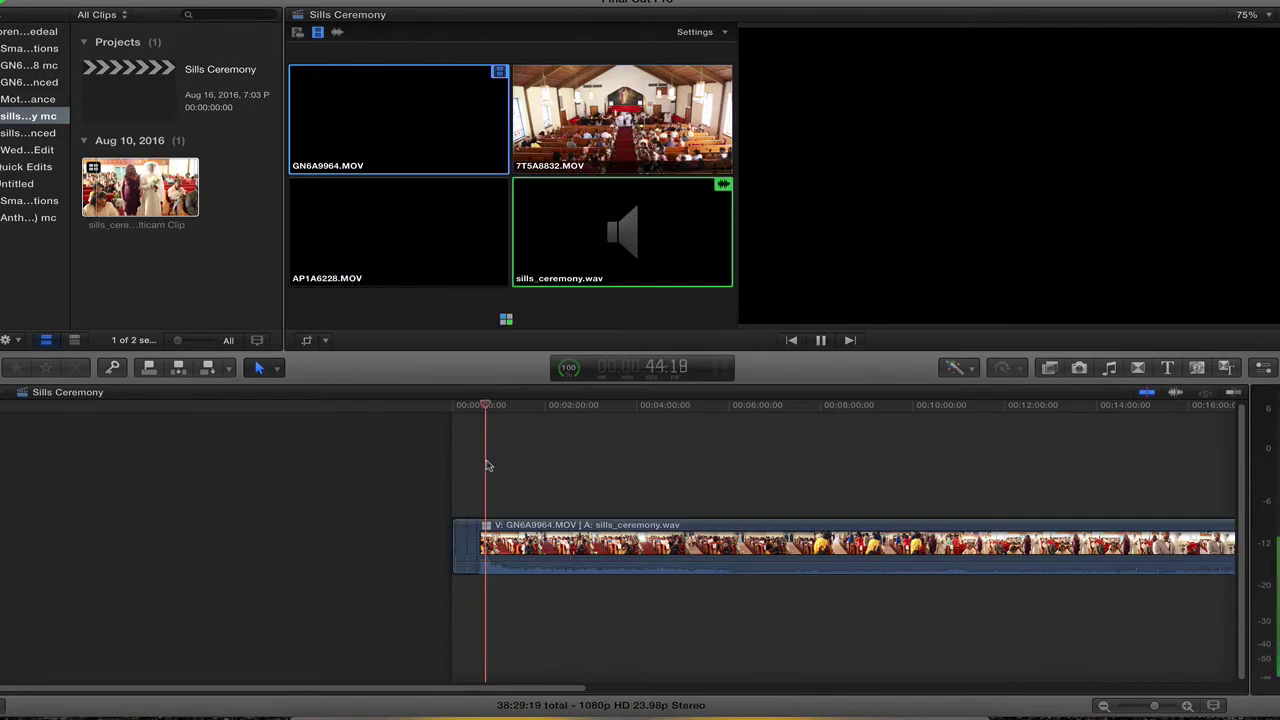
pyautogui.press('super+equal')
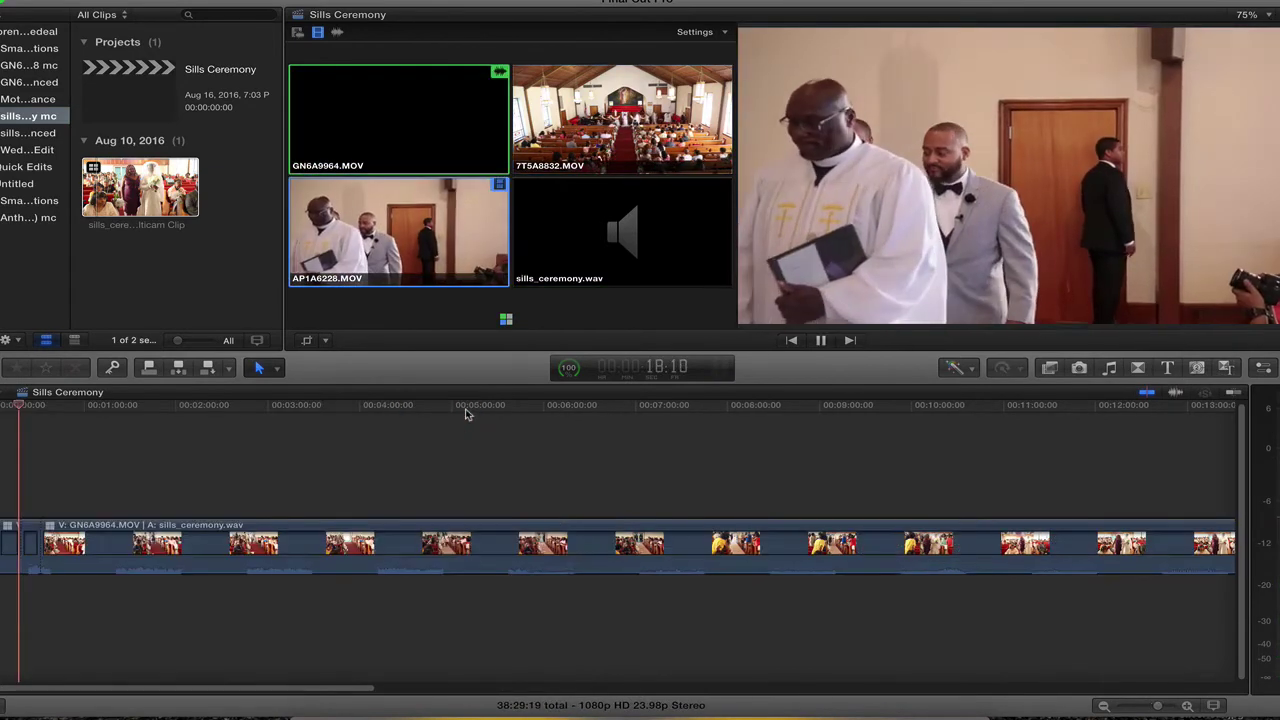
pyautogui.press('super+equal')
pyautogui.press('super+equal')
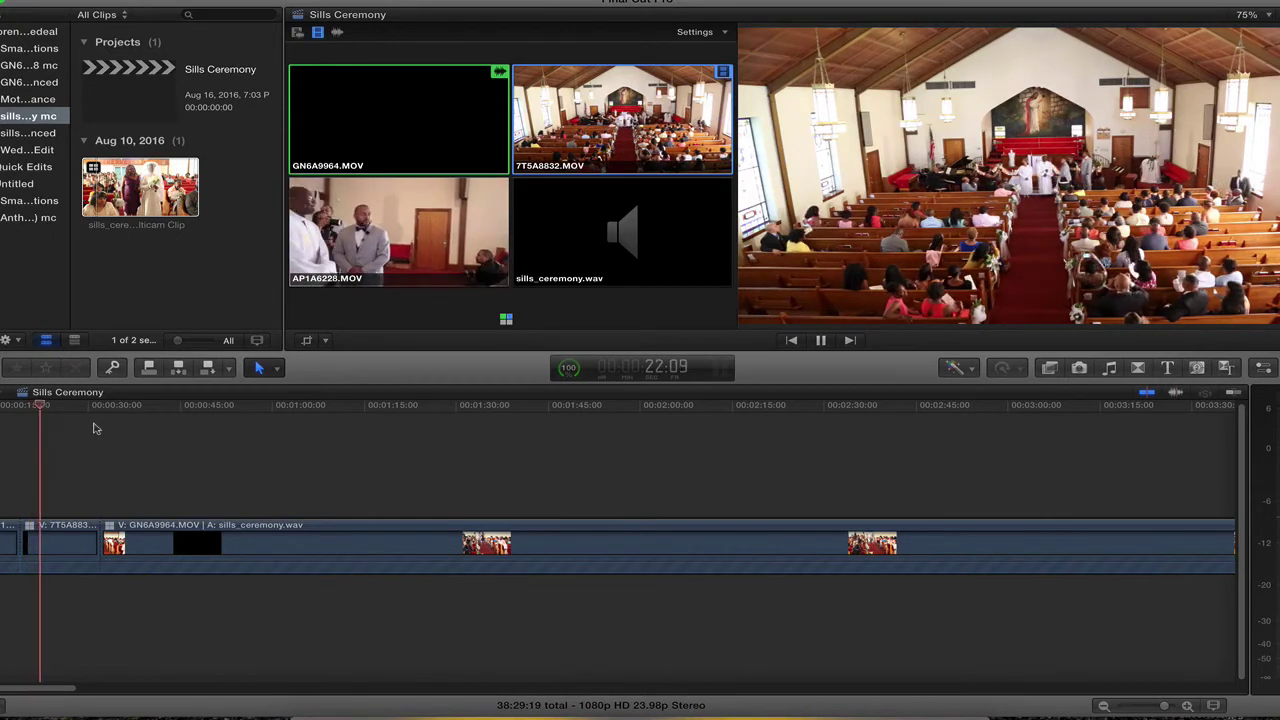
pyautogui.press('space')
# Set the first clip to the 7T5A8832 church view with sills_ceremony.wav audio.
pyautogui.click(62, 545)
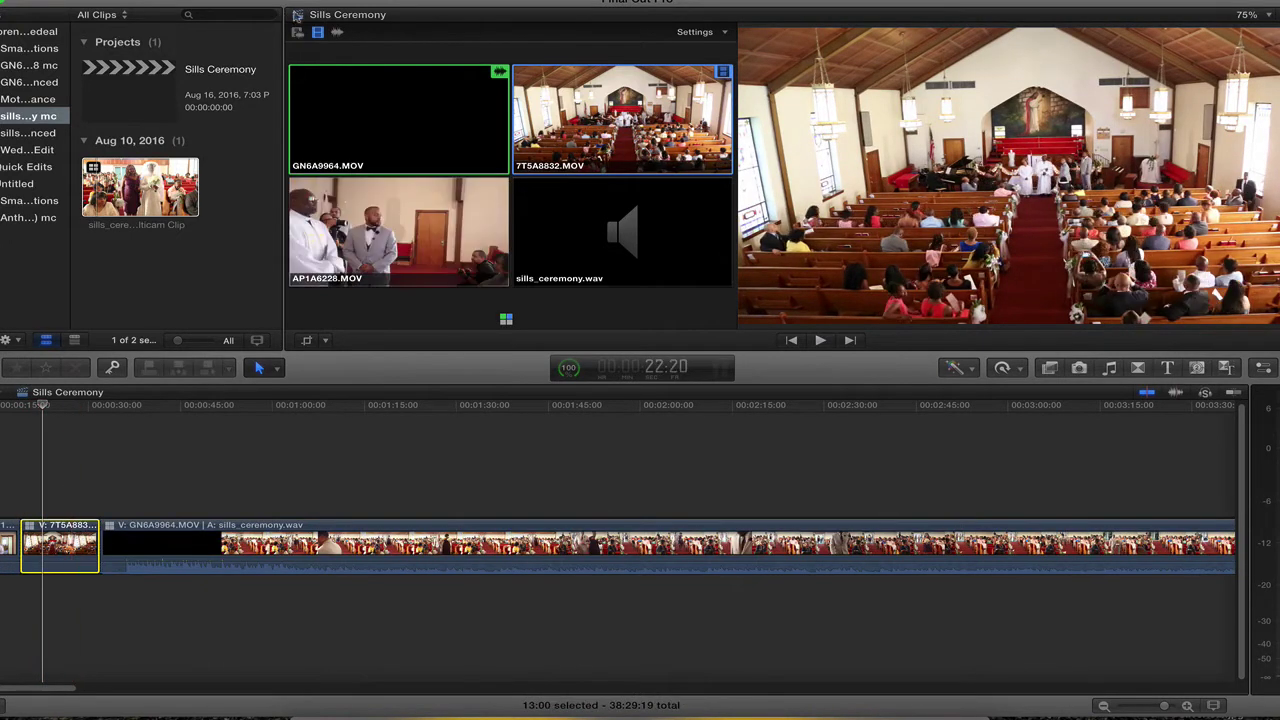
pyautogui.click(653, 259)
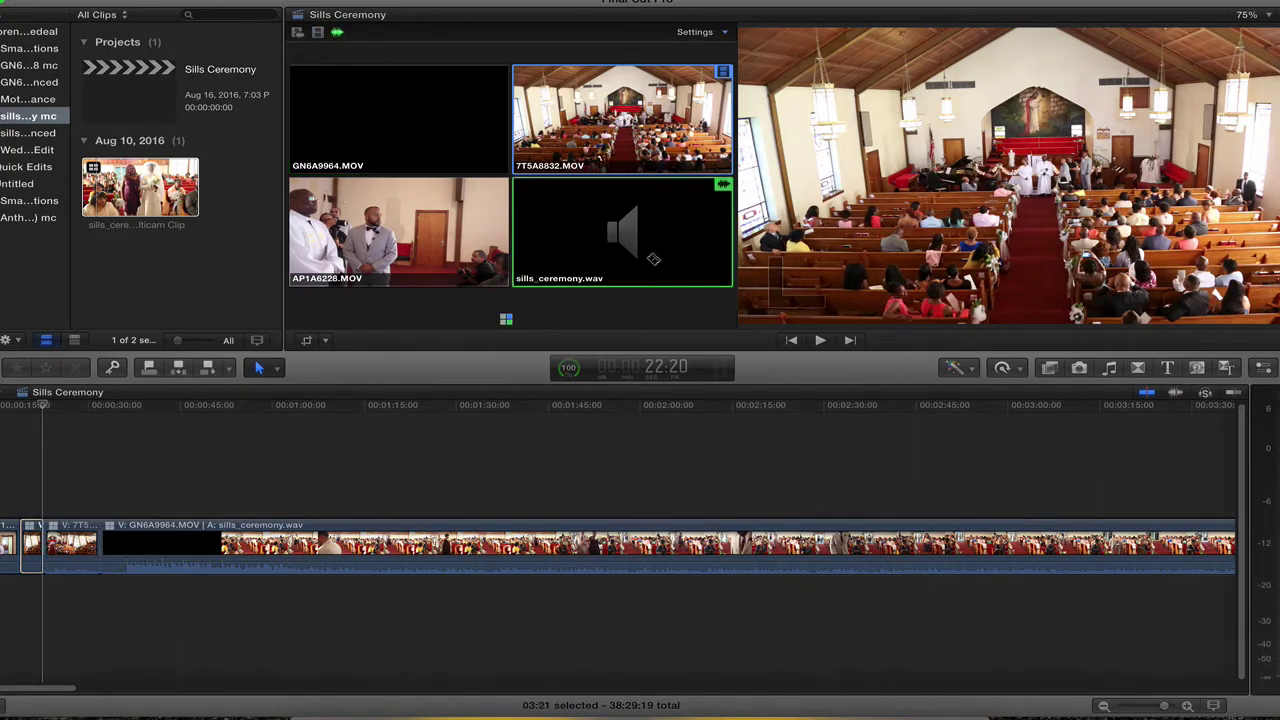
pyautogui.click(400, 120)
pyautogui.click(400, 232)
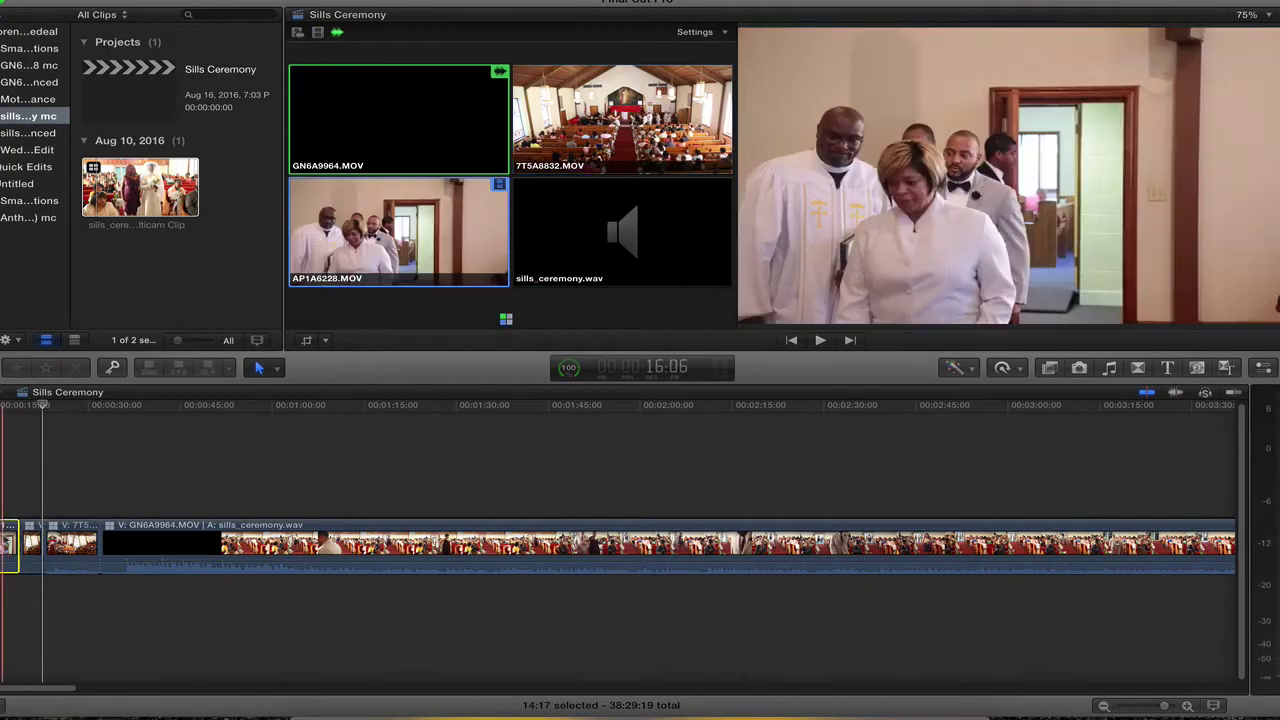
pyautogui.click(620, 120)
pyautogui.click(619, 241)
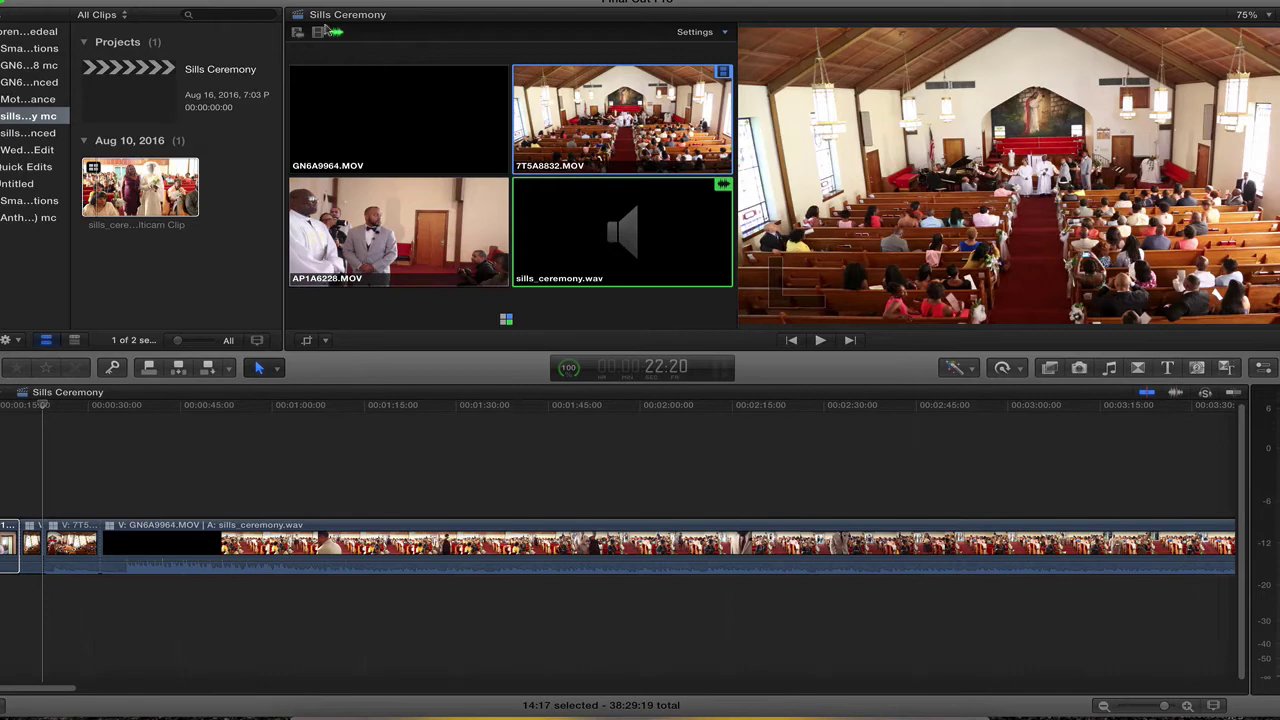
# During playback, trim the edit point four seconds later (+04:00).
pyautogui.press('space')
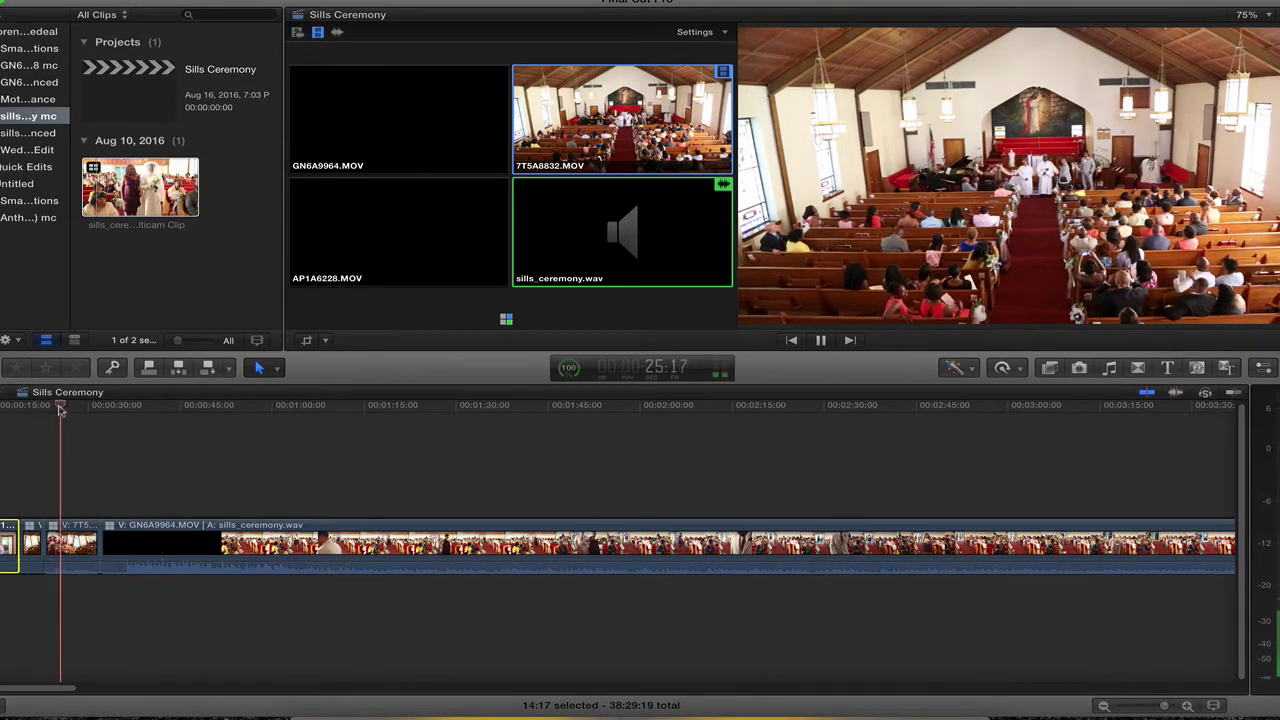
pyautogui.press('XF86AudioRaiseVolume')
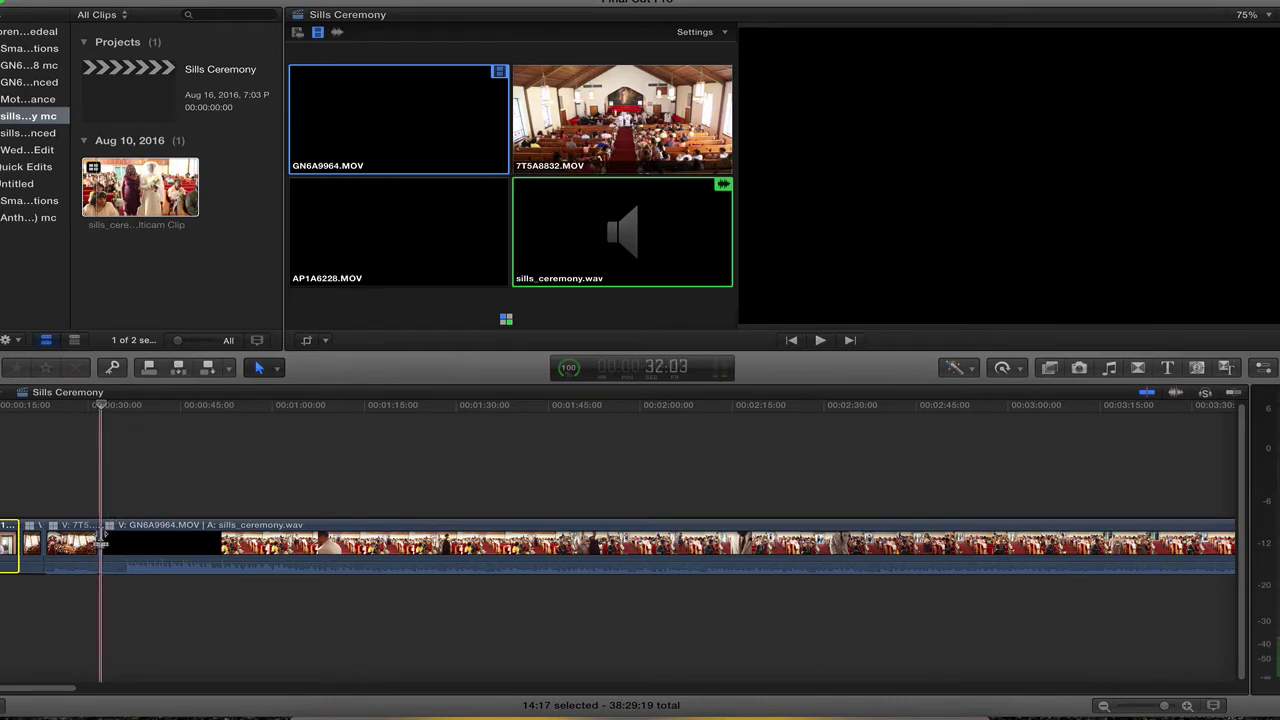
pyautogui.moveTo(102, 545); pyautogui.dragTo(230, 536)
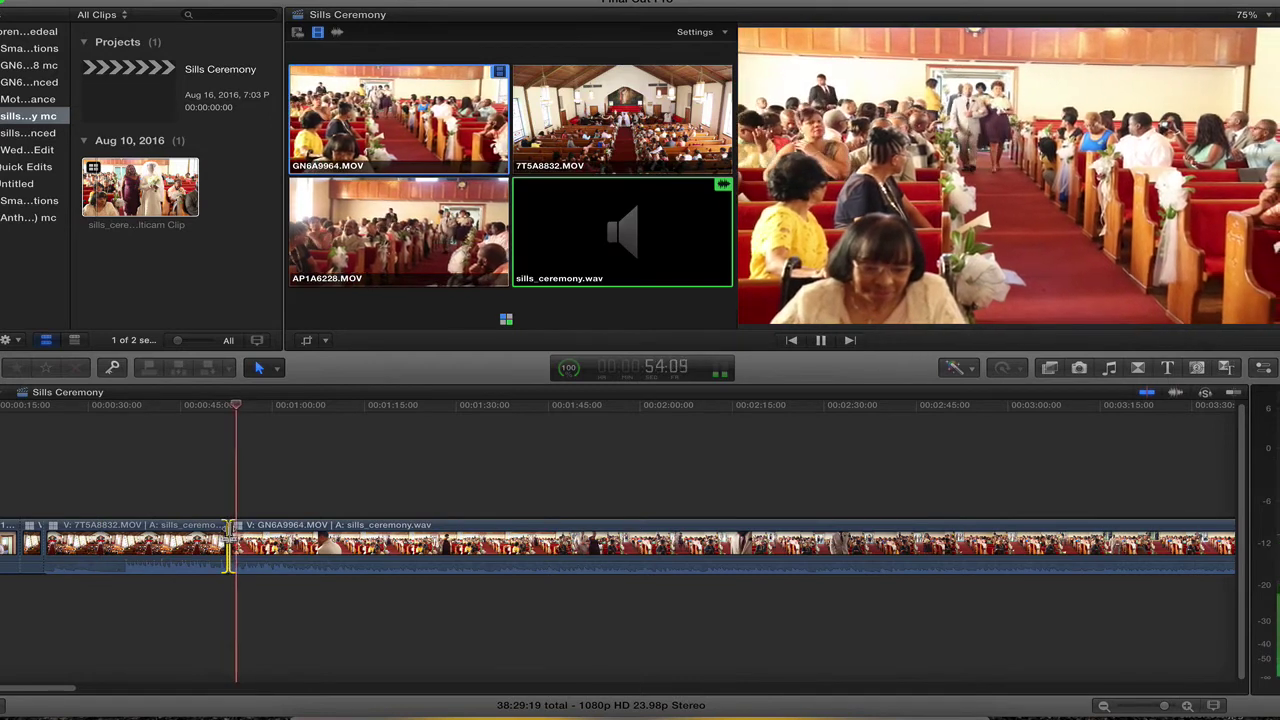
pyautogui.press('space')
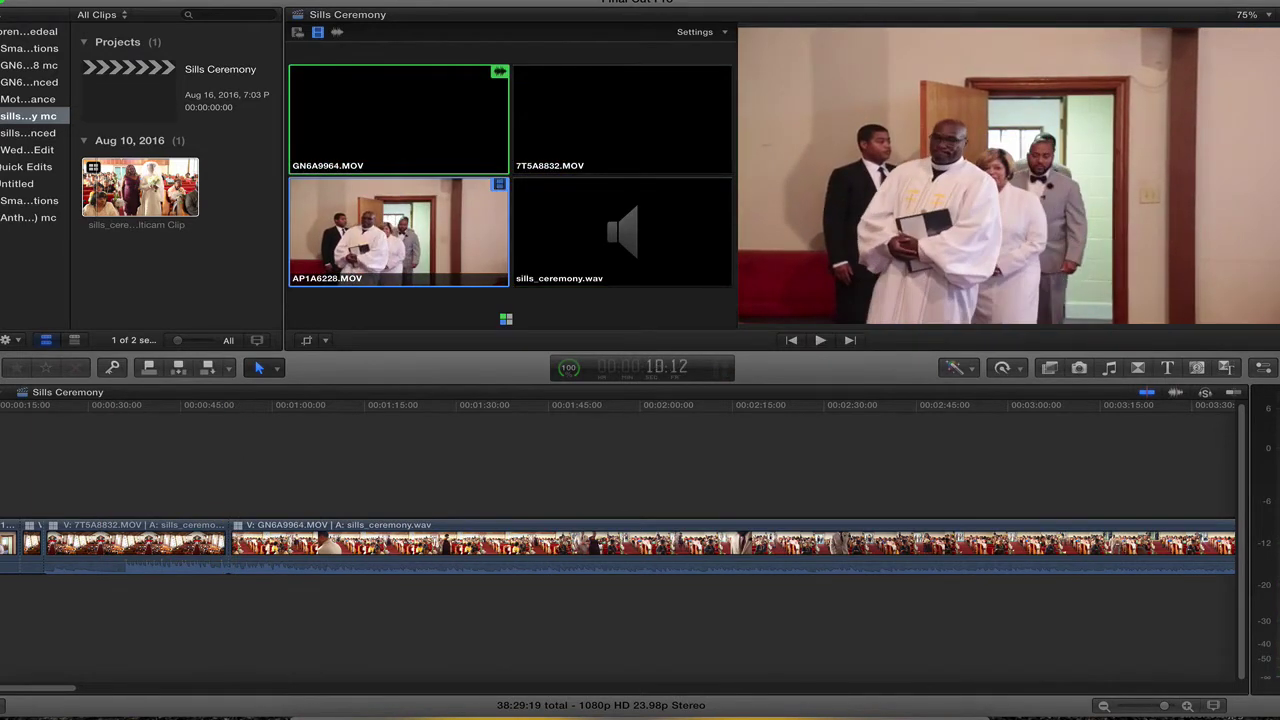
# Restore sills_ceremony.wav audio at the previous edit, set video-only switching, and replay the section.
pyautogui.press('Down')
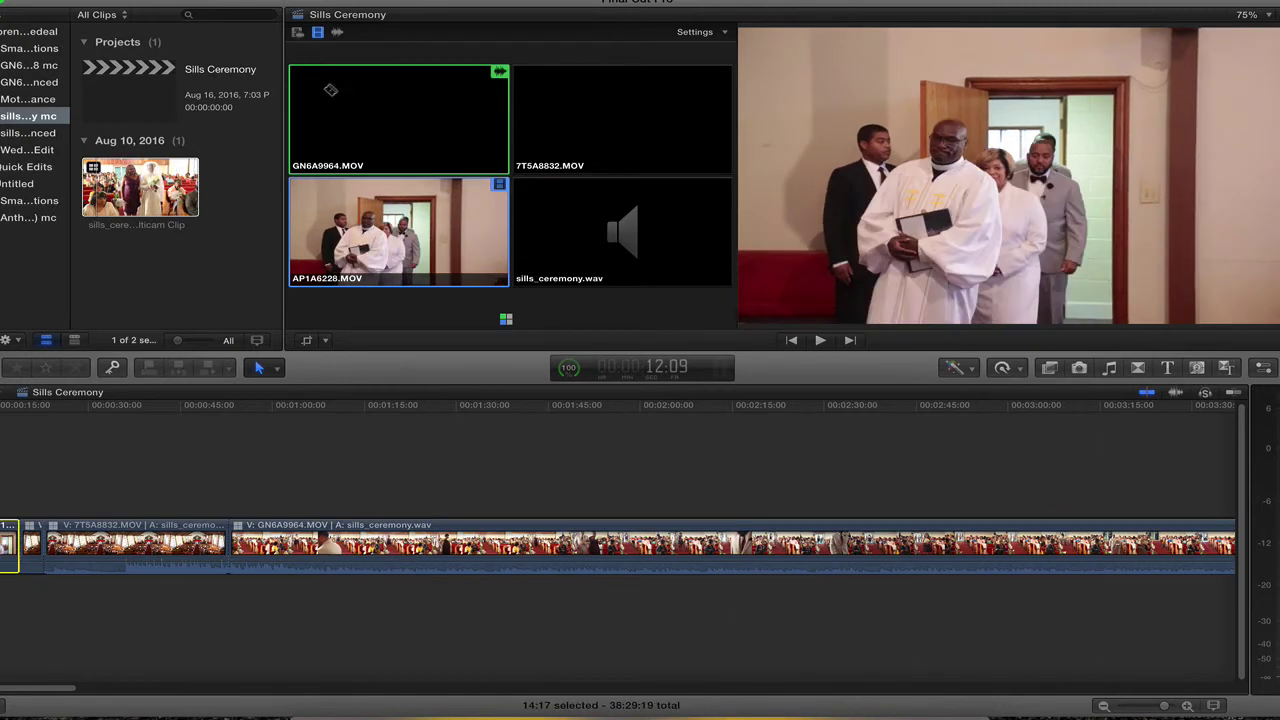
pyautogui.press('4')
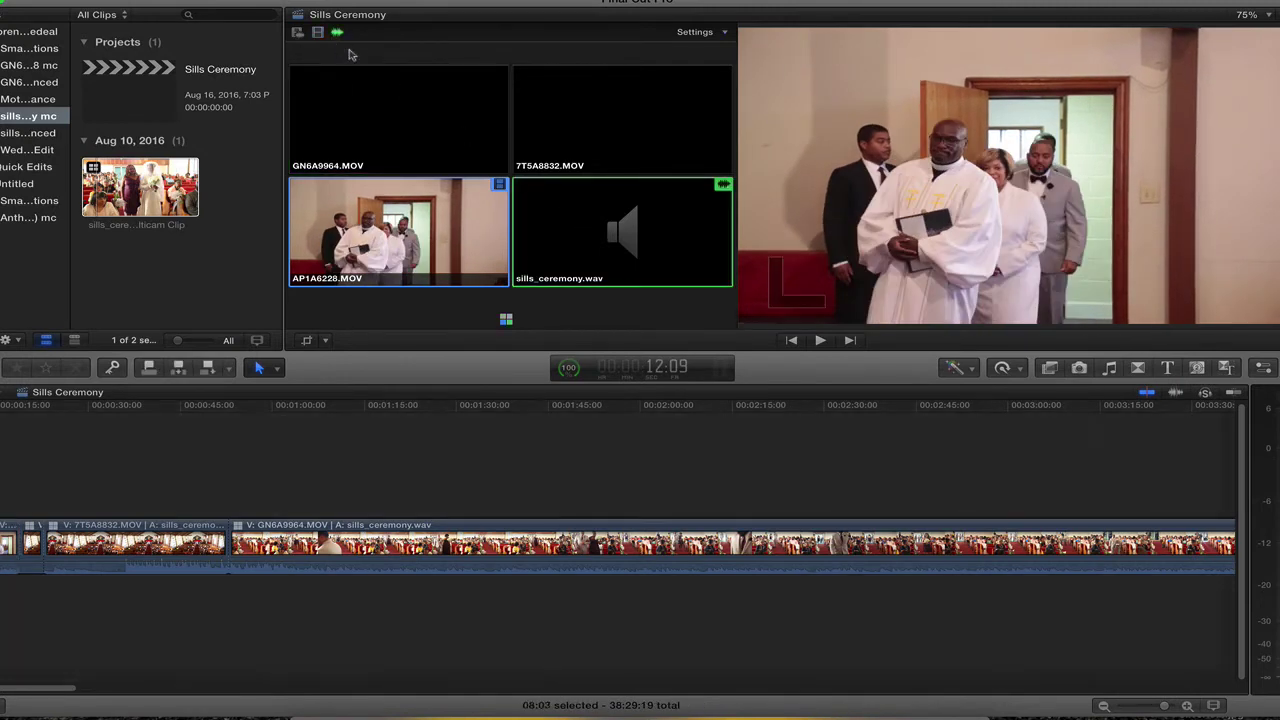
pyautogui.click(318, 33)
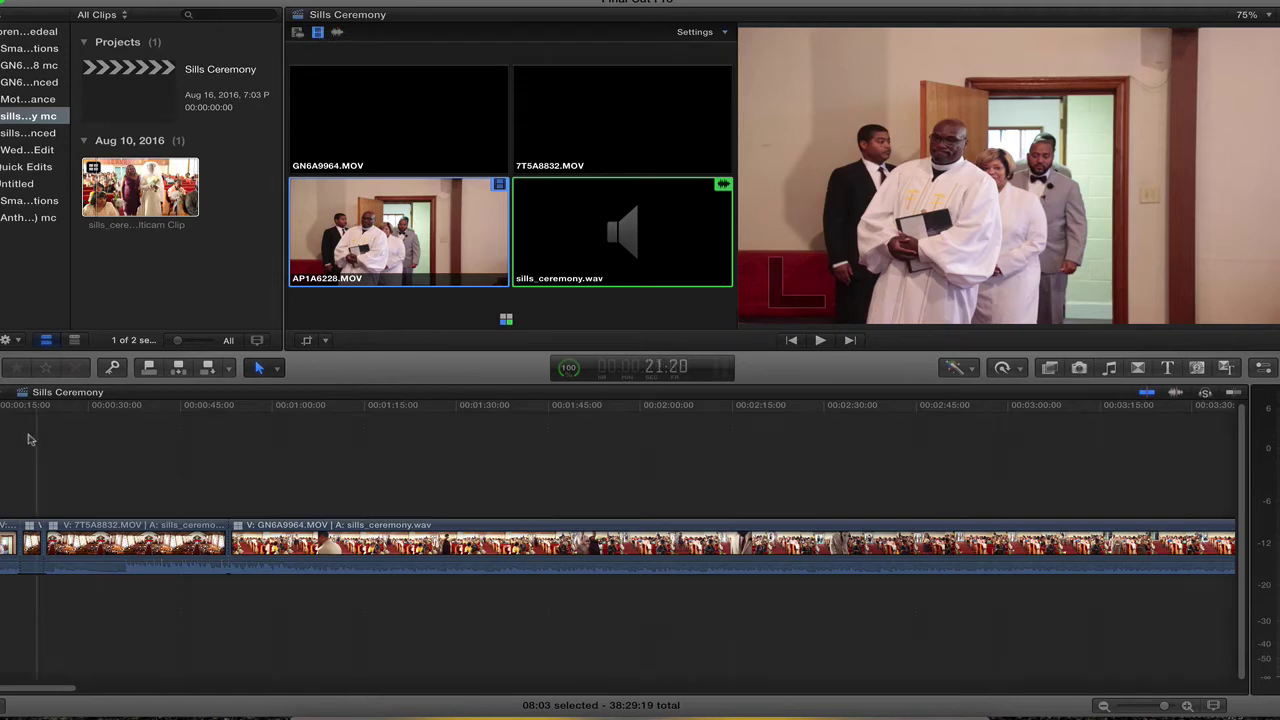
pyautogui.press('Up')
pyautogui.press('space')
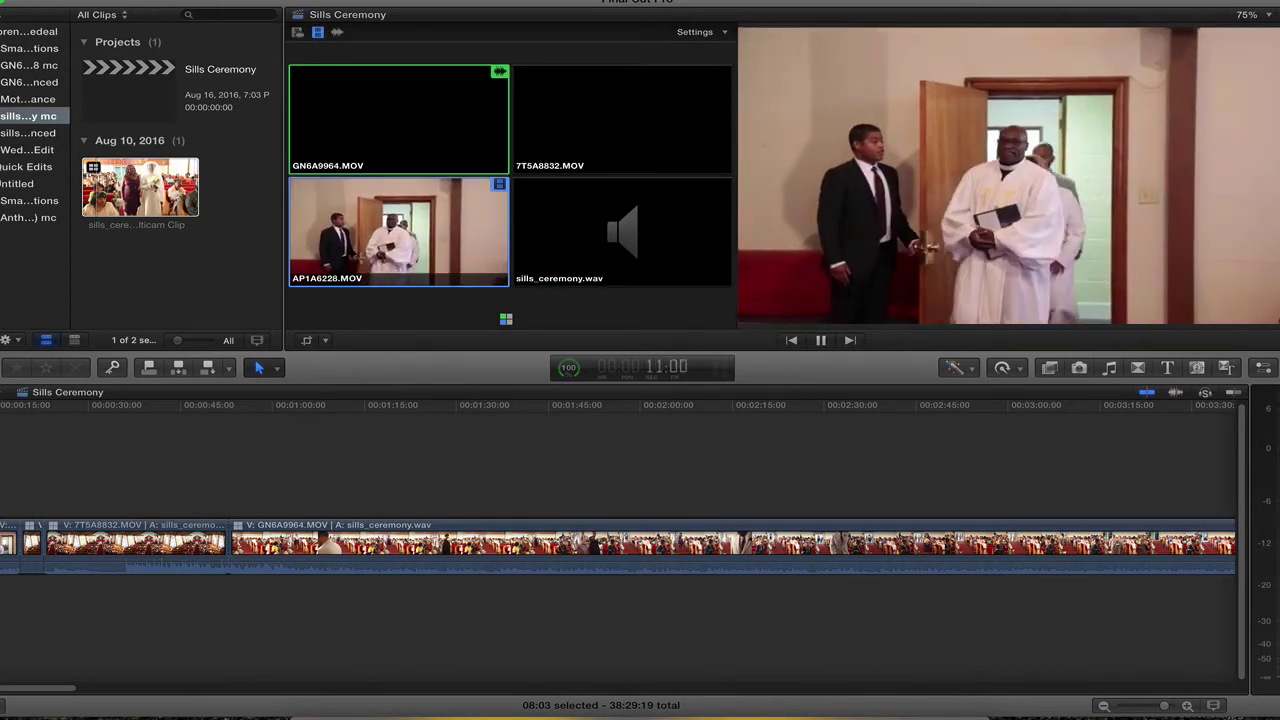
pyautogui.press('4')
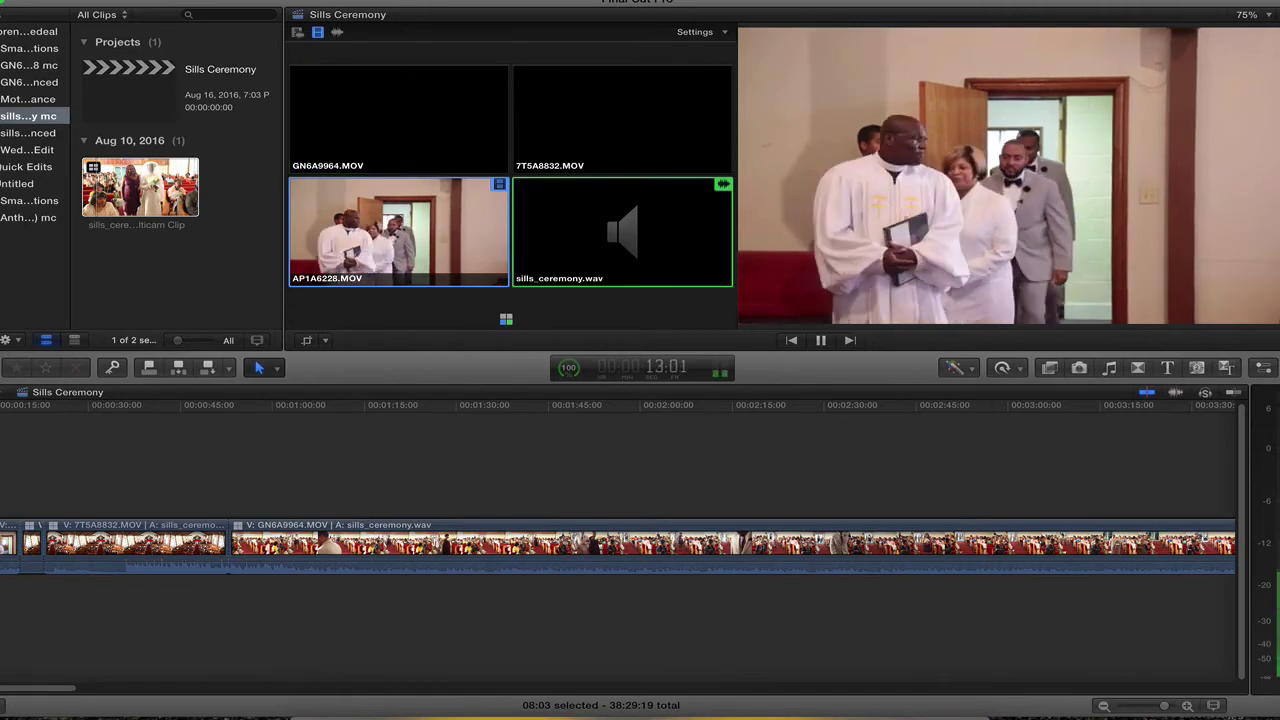
pyautogui.press('space')
pyautogui.press('Up')
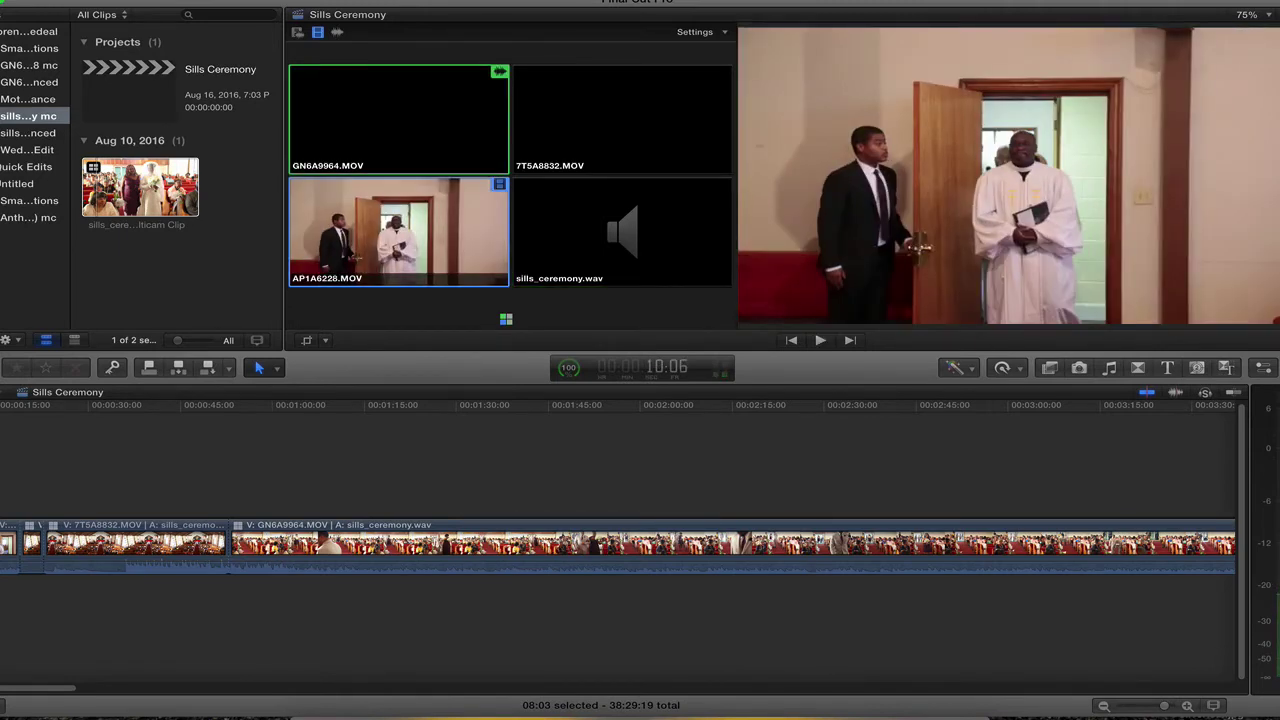
pyautogui.press('Left')
pyautogui.press('Left')
pyautogui.press('Left')
pyautogui.press('Left')
pyautogui.press('Left')
pyautogui.press('Left')
pyautogui.press('Left')
pyautogui.press('Left')
pyautogui.press('Left')
pyautogui.press('Left')
pyautogui.press('Left')
pyautogui.press('Left')
pyautogui.press('Left')
pyautogui.press('Left')
pyautogui.press('Left')
pyautogui.press('Left')
# Give the opening sills_ceremony.wav audio and delete the two short opening clips.
pyautogui.press('Up')
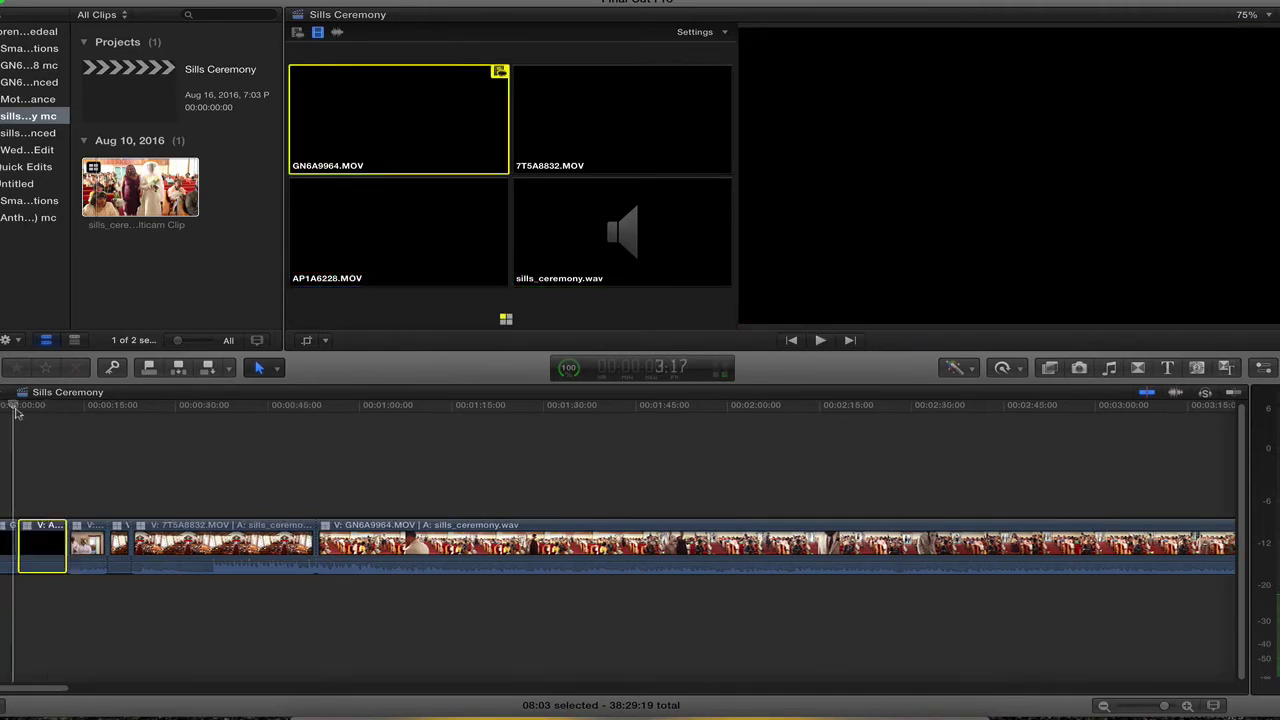
pyautogui.click(45, 418)
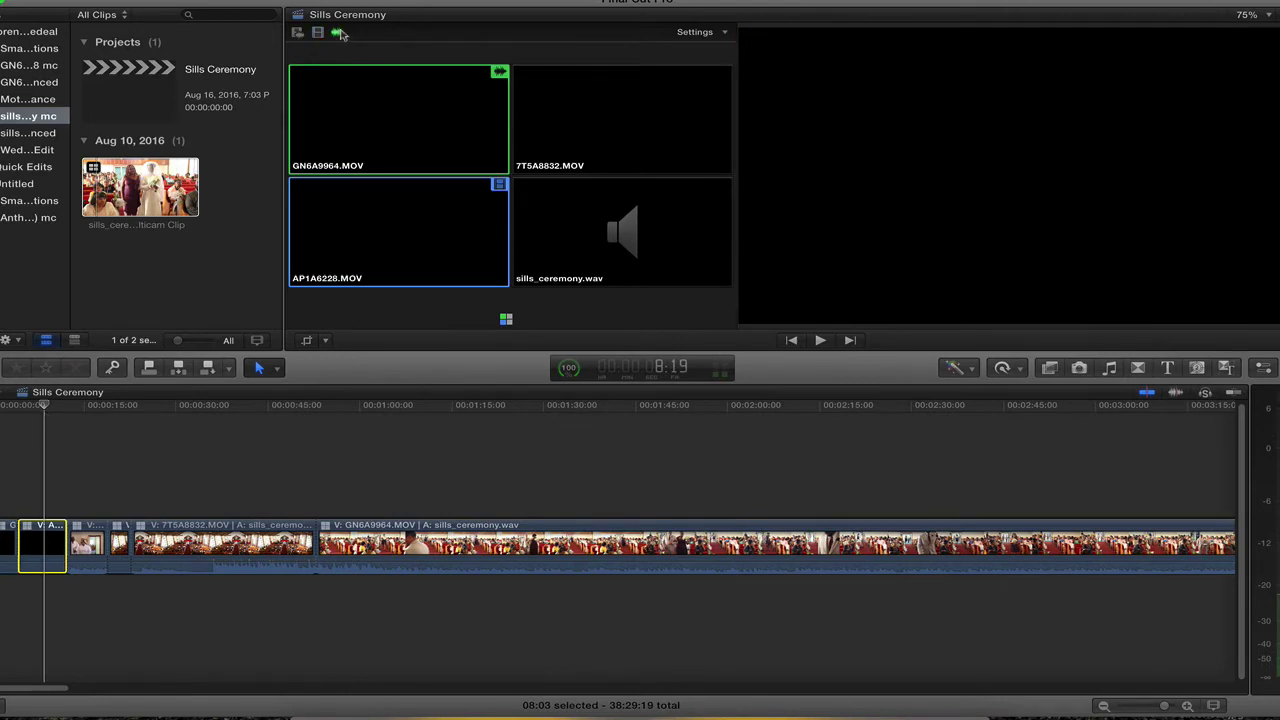
pyautogui.click(552, 212)
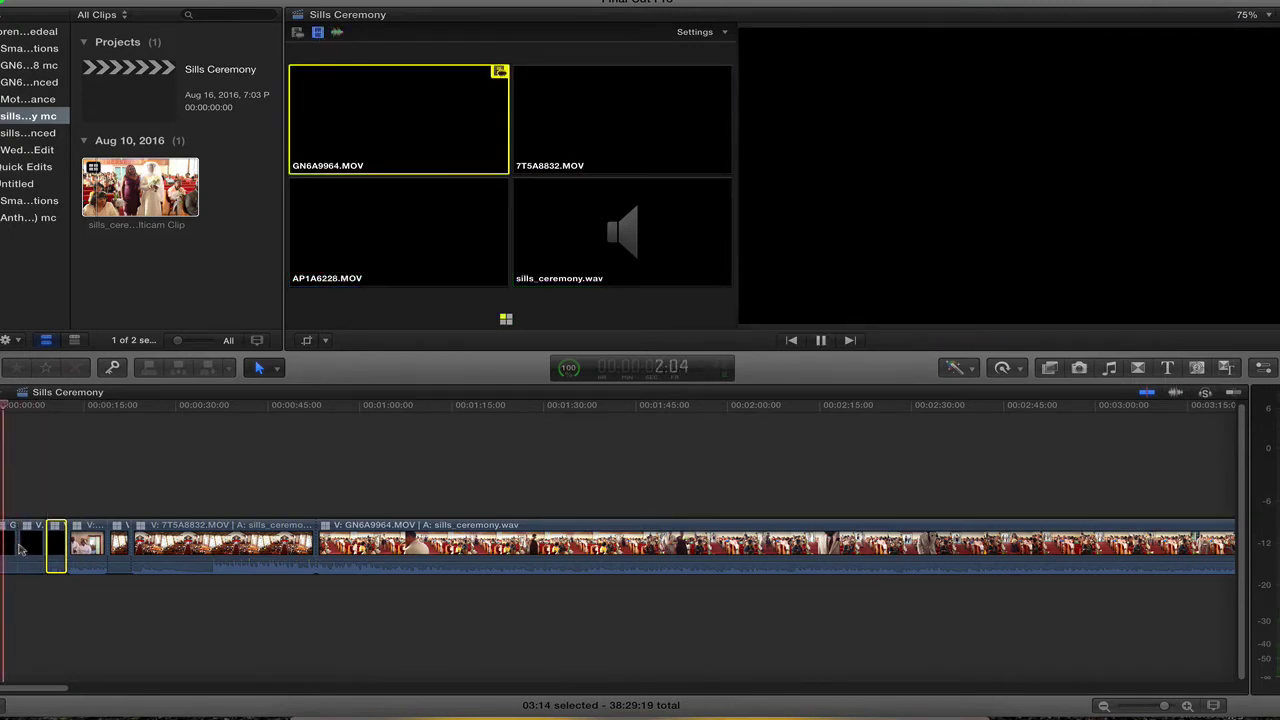
pyautogui.press('Delete')
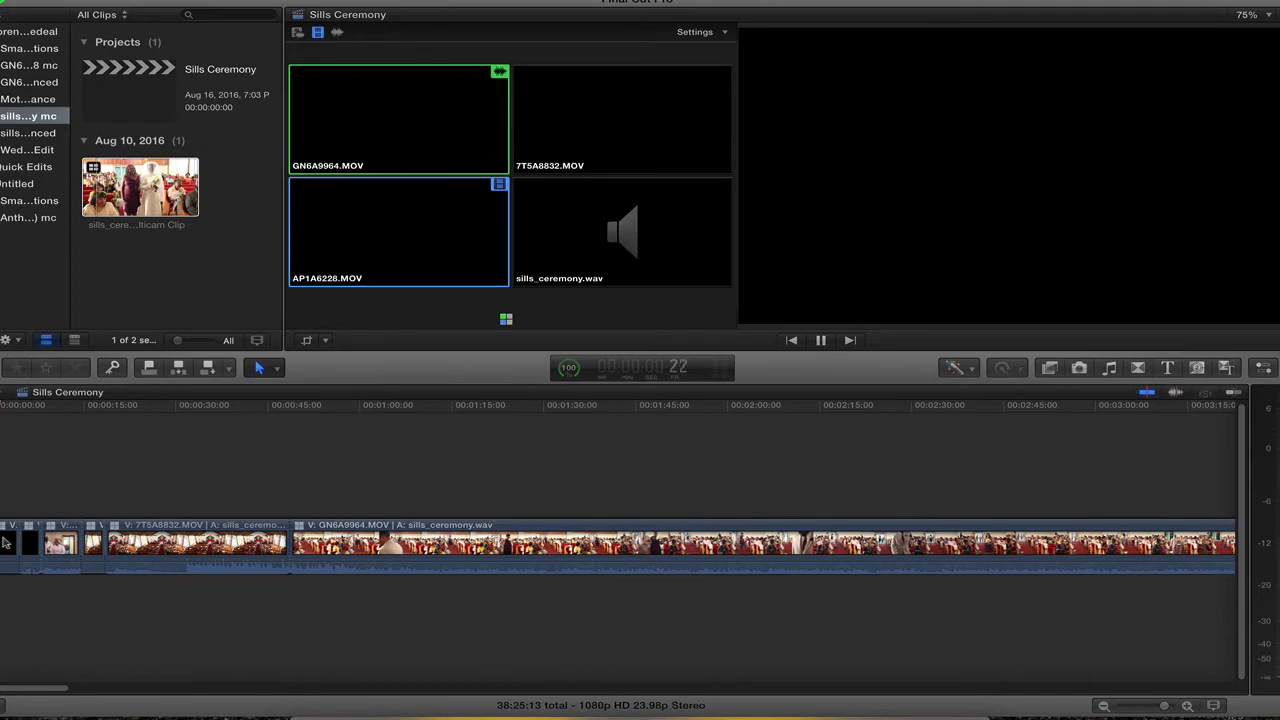
pyautogui.click(6, 541)
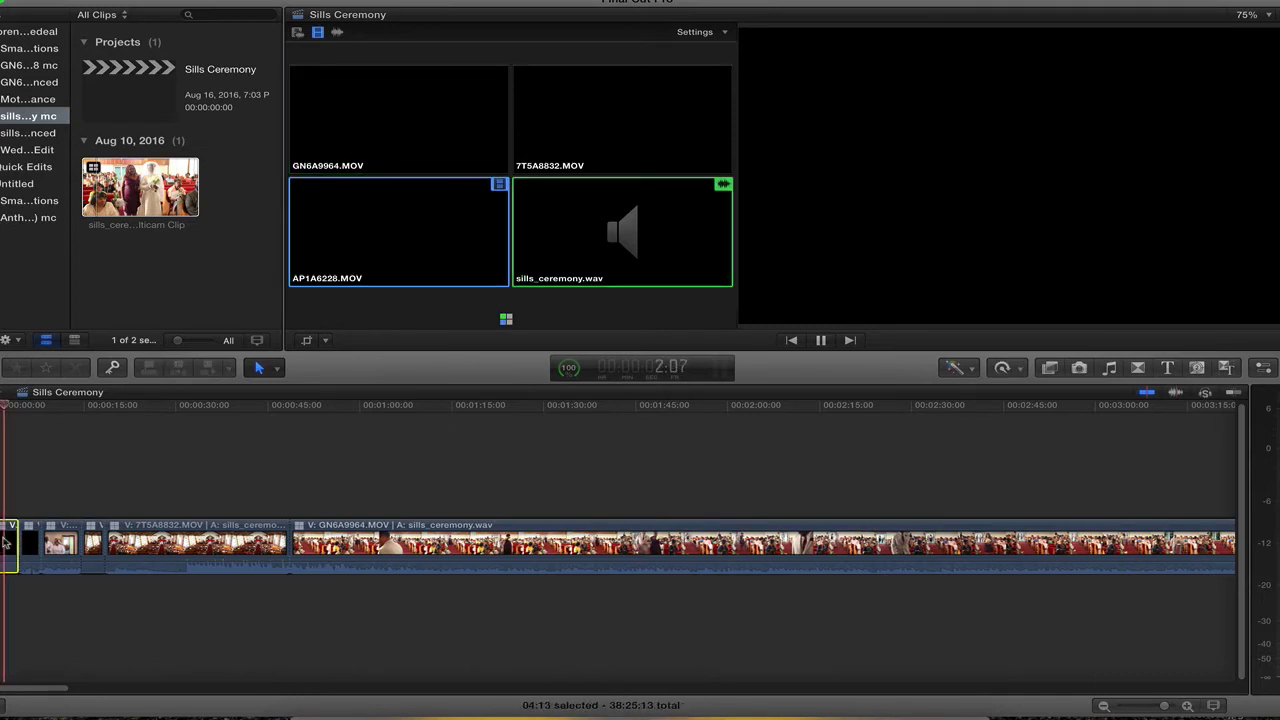
pyautogui.press('Delete')
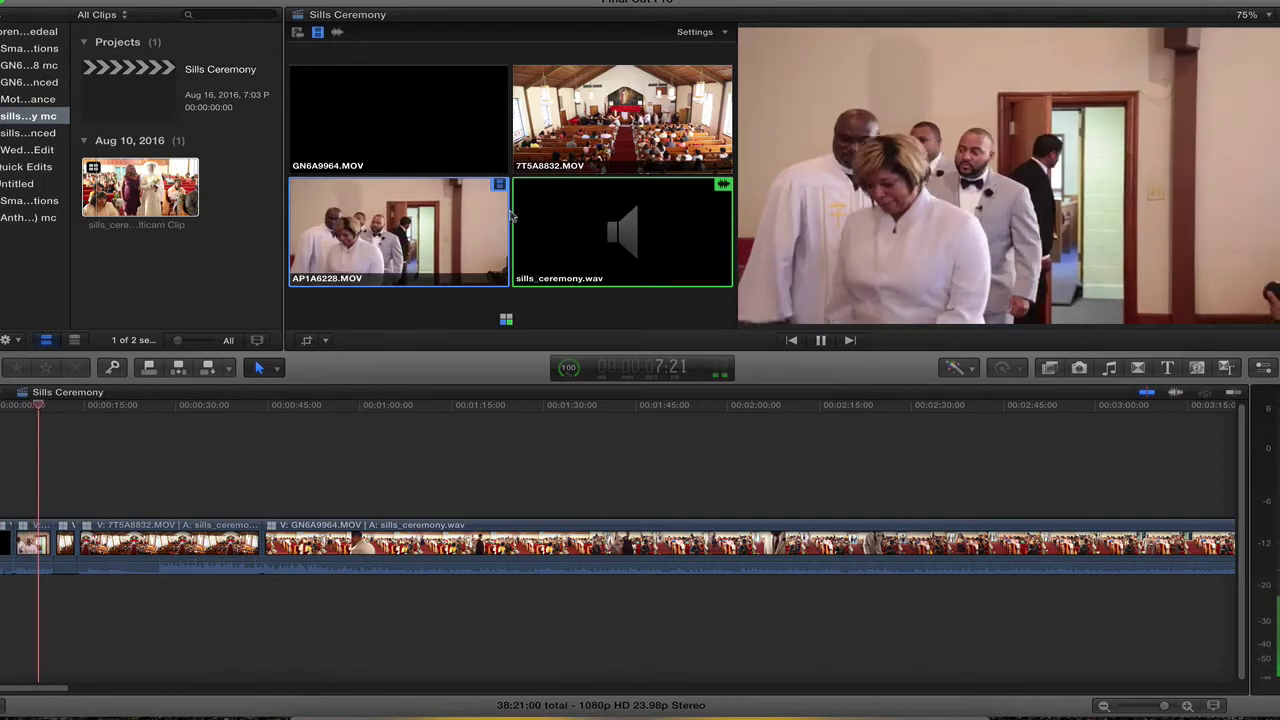
# Set the small clip's audio to GN6A9964, extend its edit 21 frames, and play from the start.
pyautogui.click(68, 556)
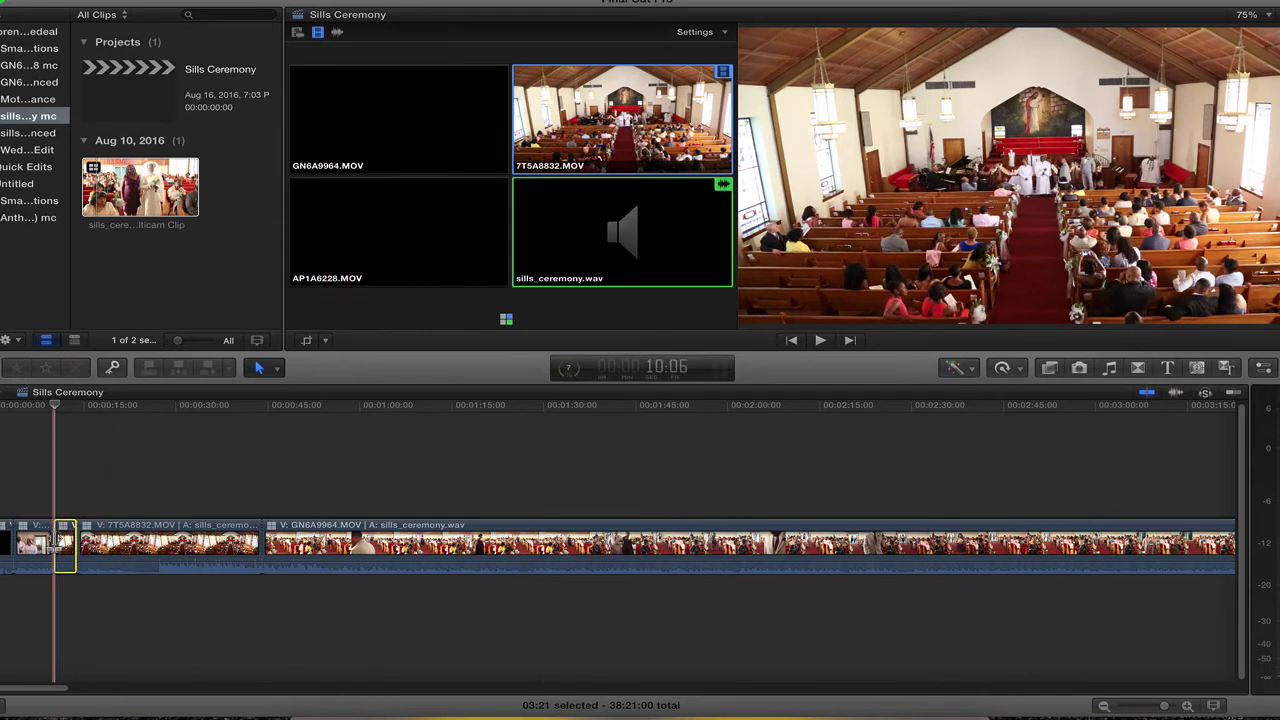
pyautogui.hotkey('alt', '1')
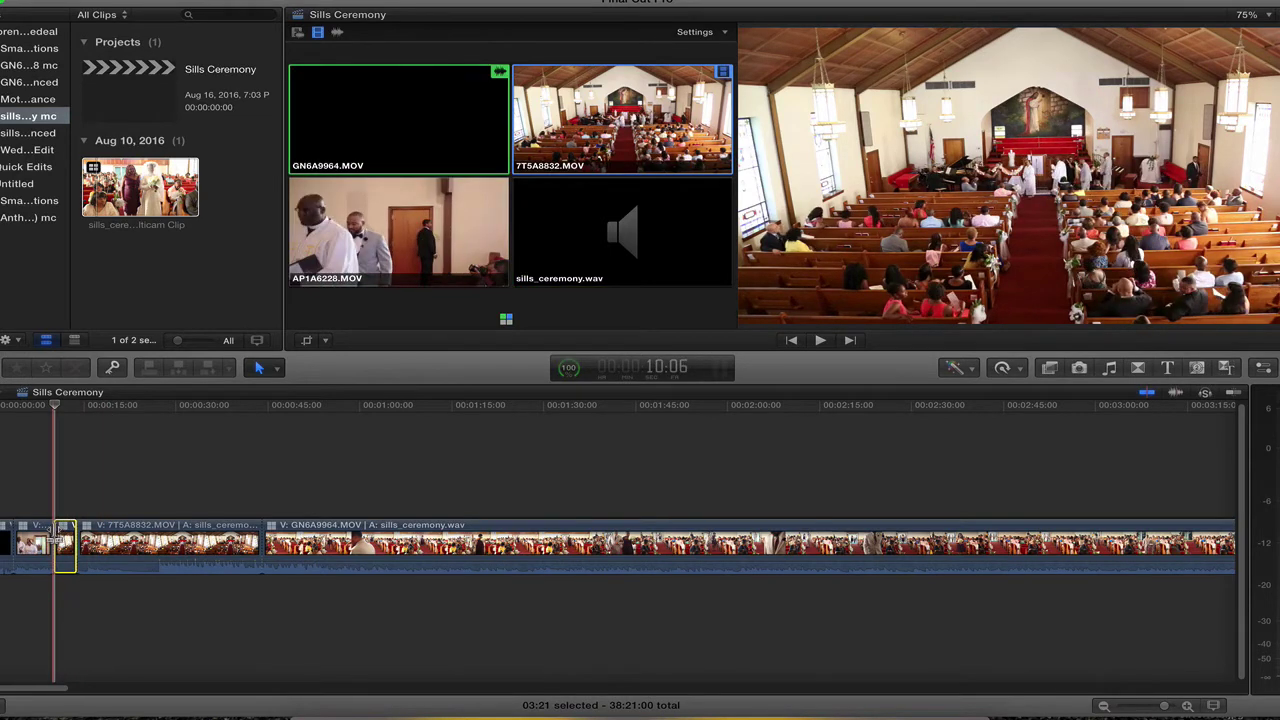
pyautogui.moveTo(56, 540); pyautogui.dragTo(80, 545)
pyautogui.press('space')
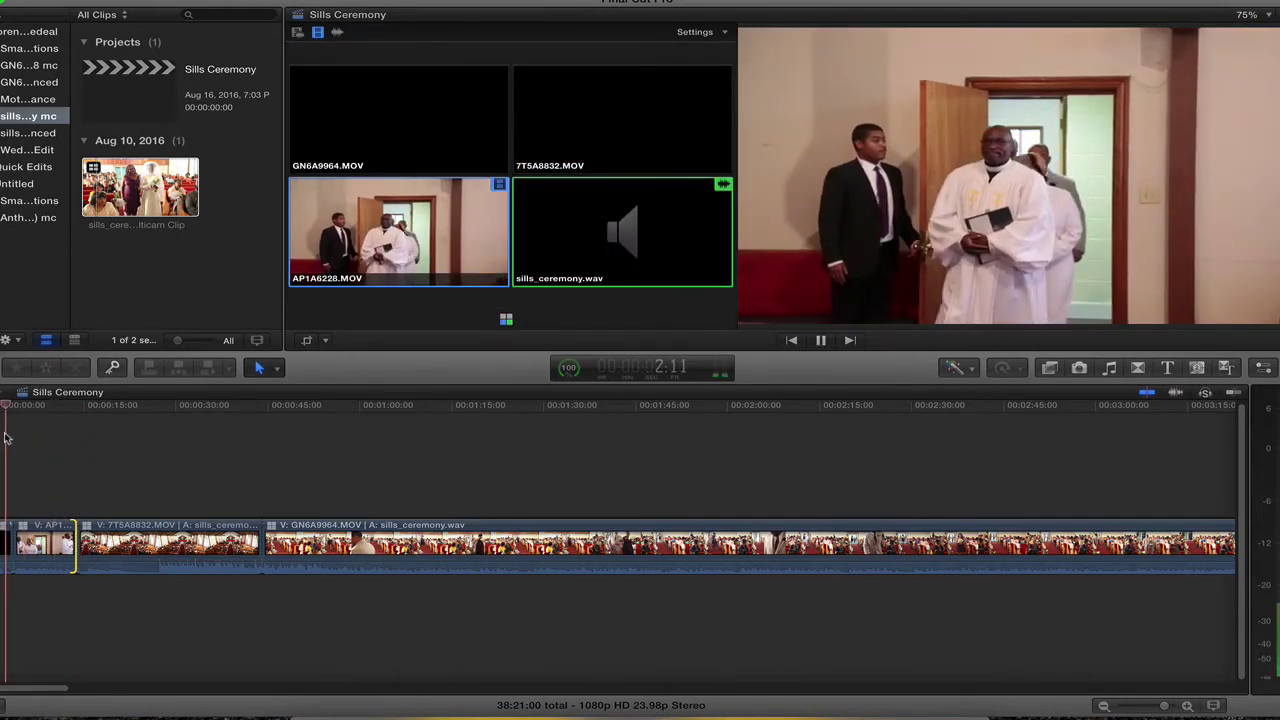
pyautogui.press('XF86AudioRaiseVolume')
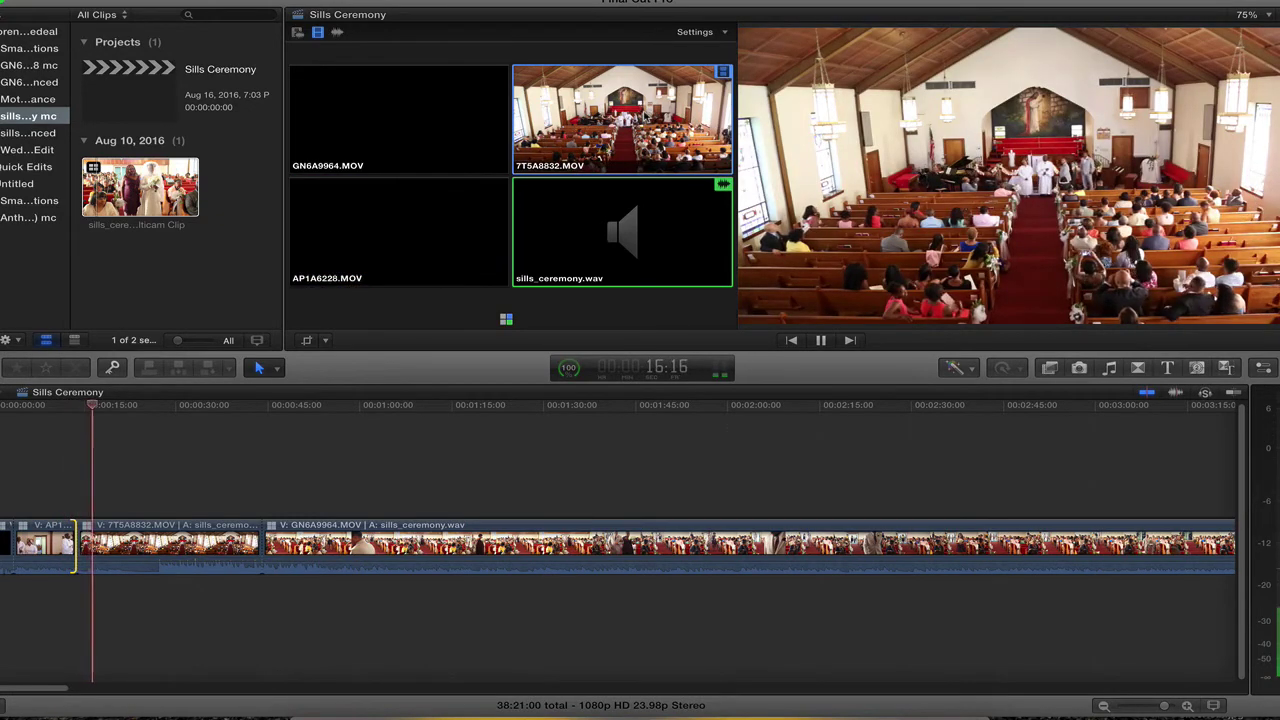
# Stop playback, restart the ceremony from about 0:26, and mute the computer's sound.
pyautogui.press('space')
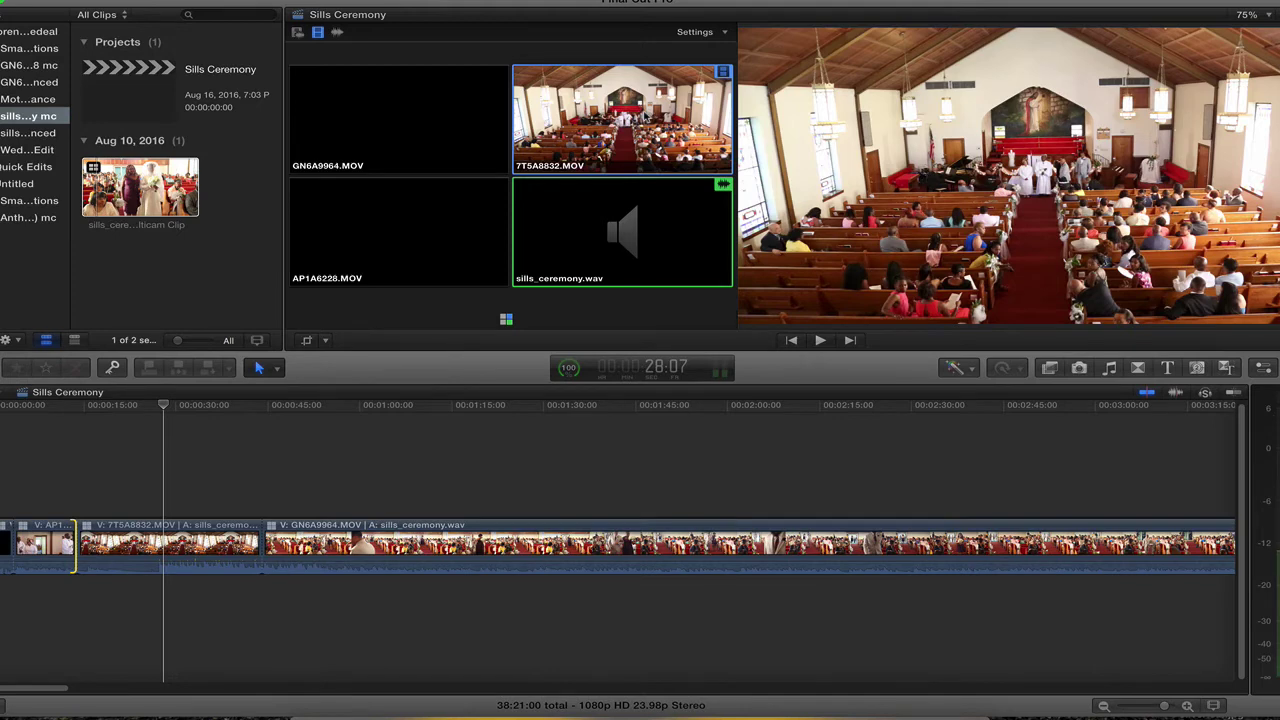
pyautogui.click(700, 32)
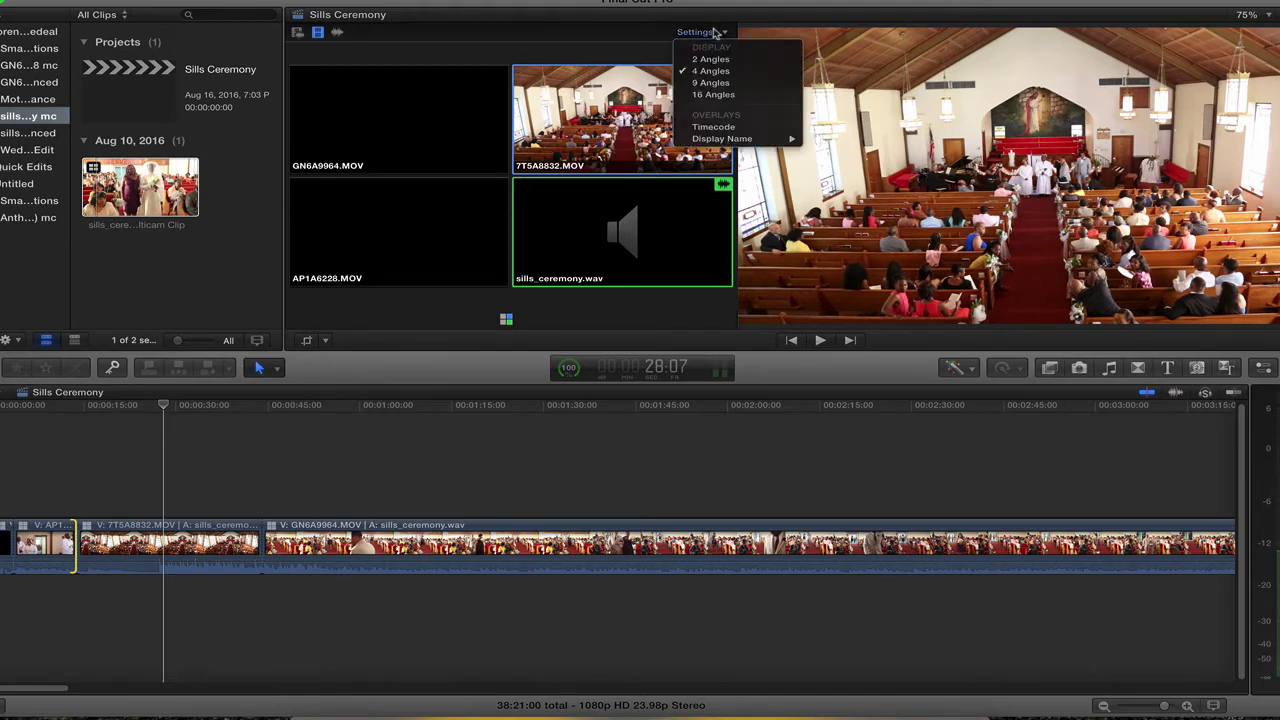
pyautogui.click(676, 18)
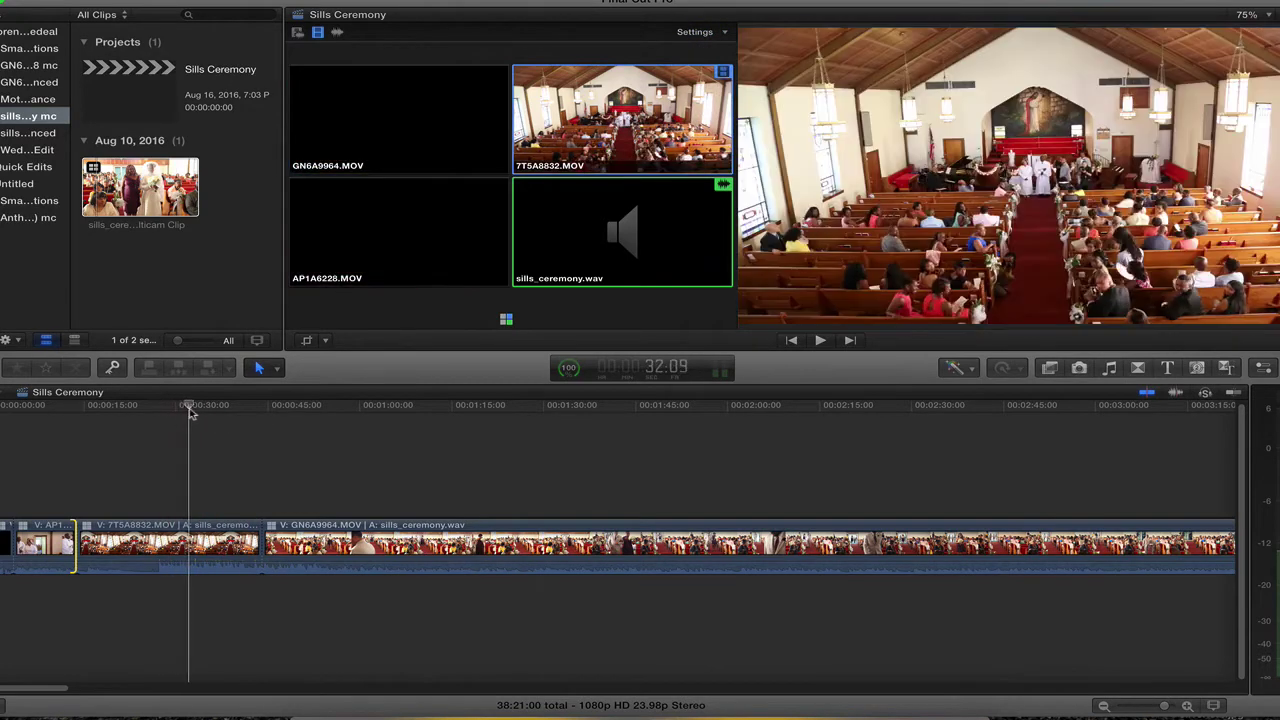
pyautogui.click(153, 408)
pyautogui.press('space')
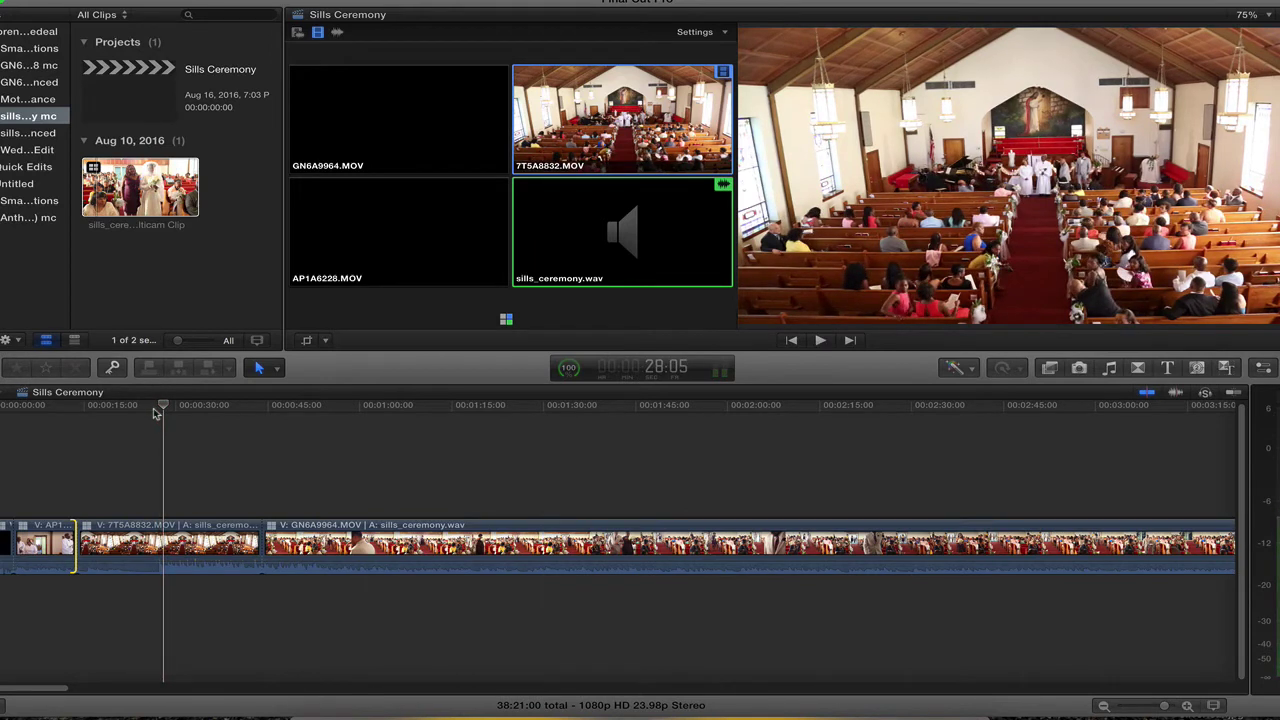
pyautogui.press('XF86AudioMute')
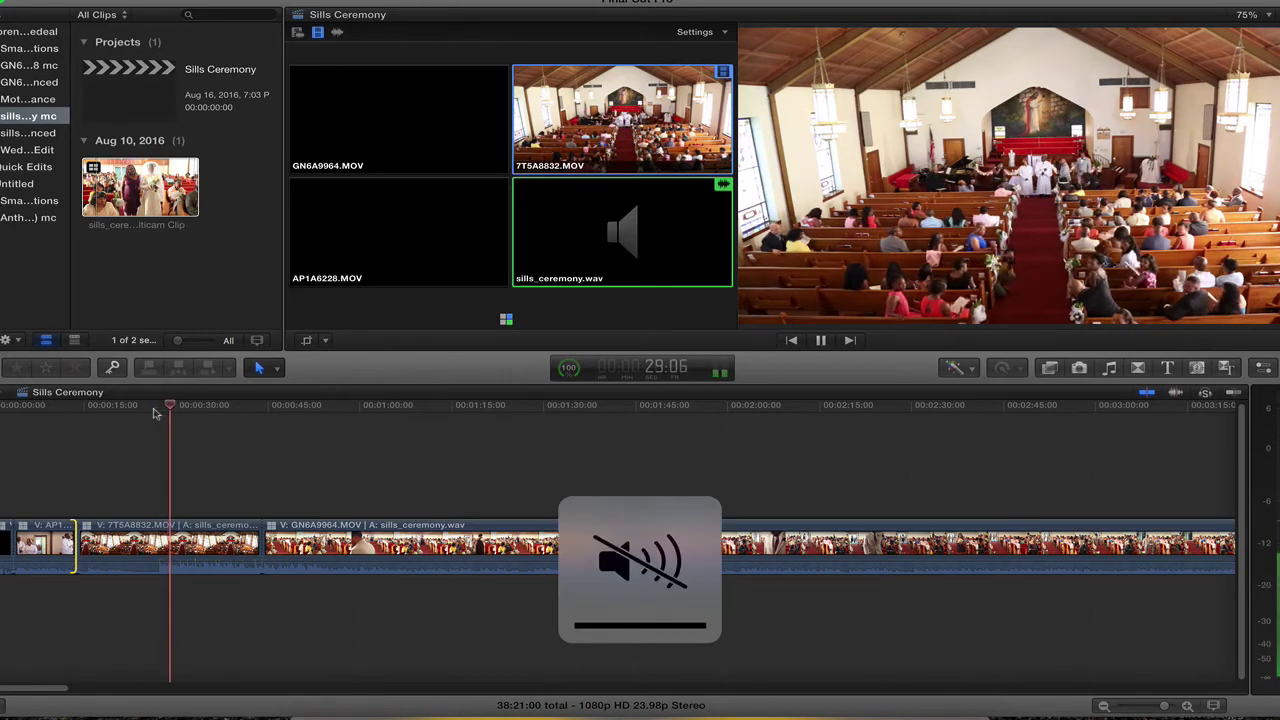
pyautogui.press('XF86AudioMute')
pyautogui.press('XF86AudioMute')
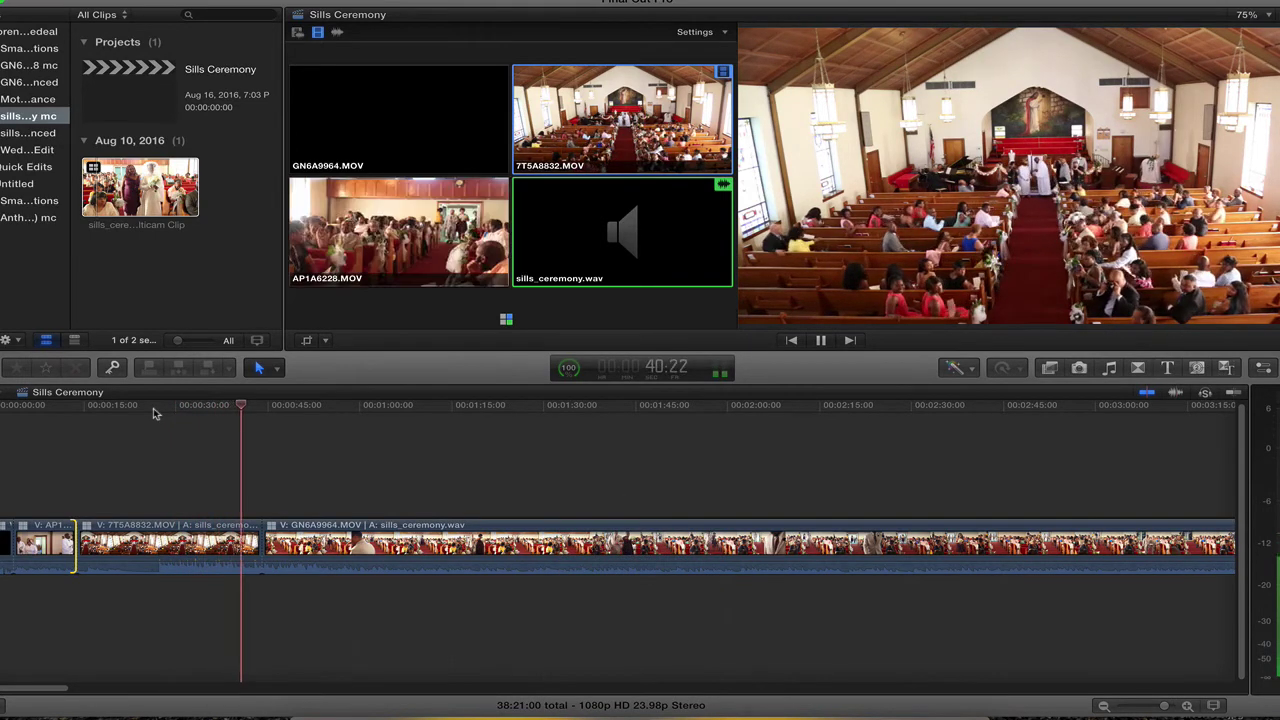
# Live-cut between GN6A9964, 7T5A8832 and AP1A6228 through the first minute and a half.
pyautogui.press('space')
pyautogui.press('space')
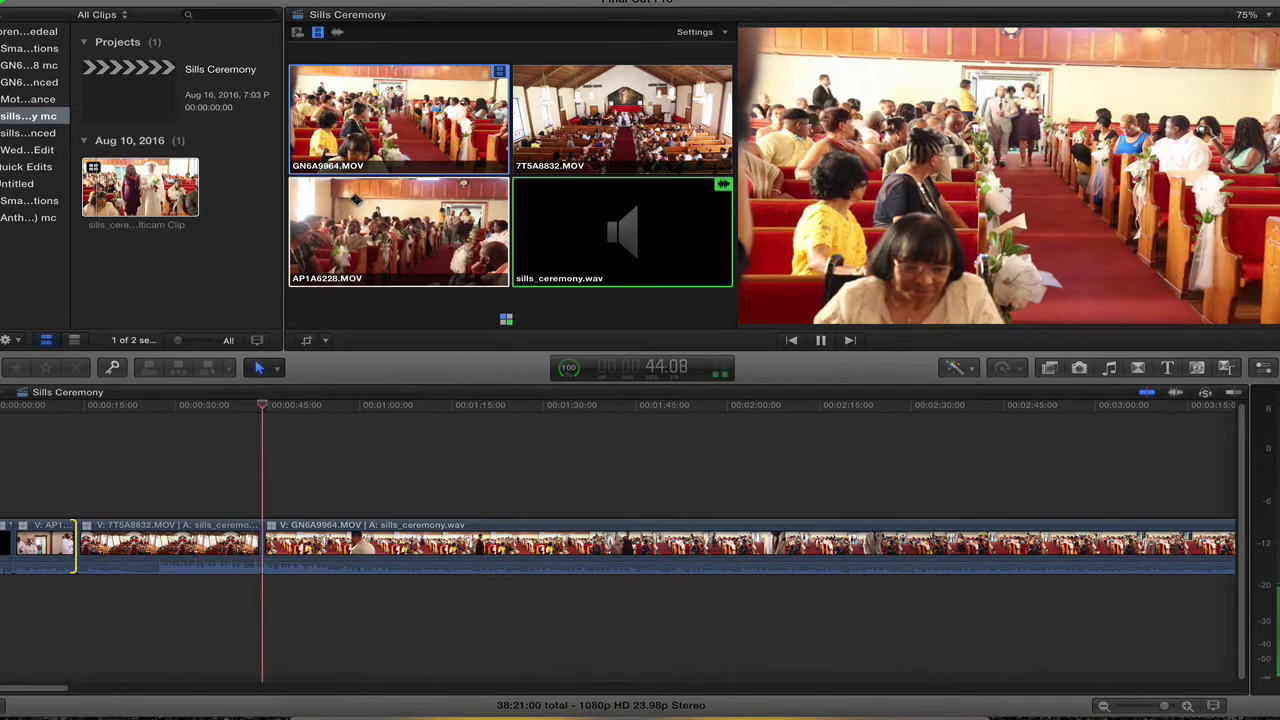
pyautogui.click(397, 125)
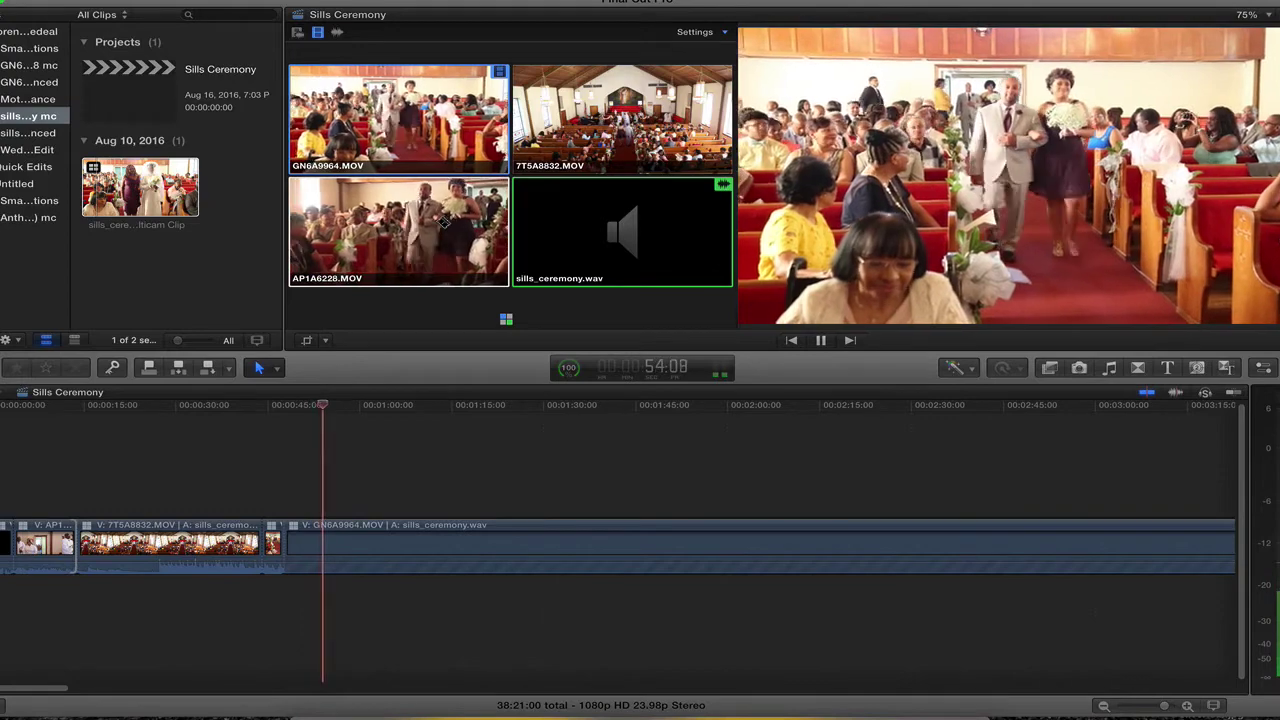
pyautogui.click(633, 112)
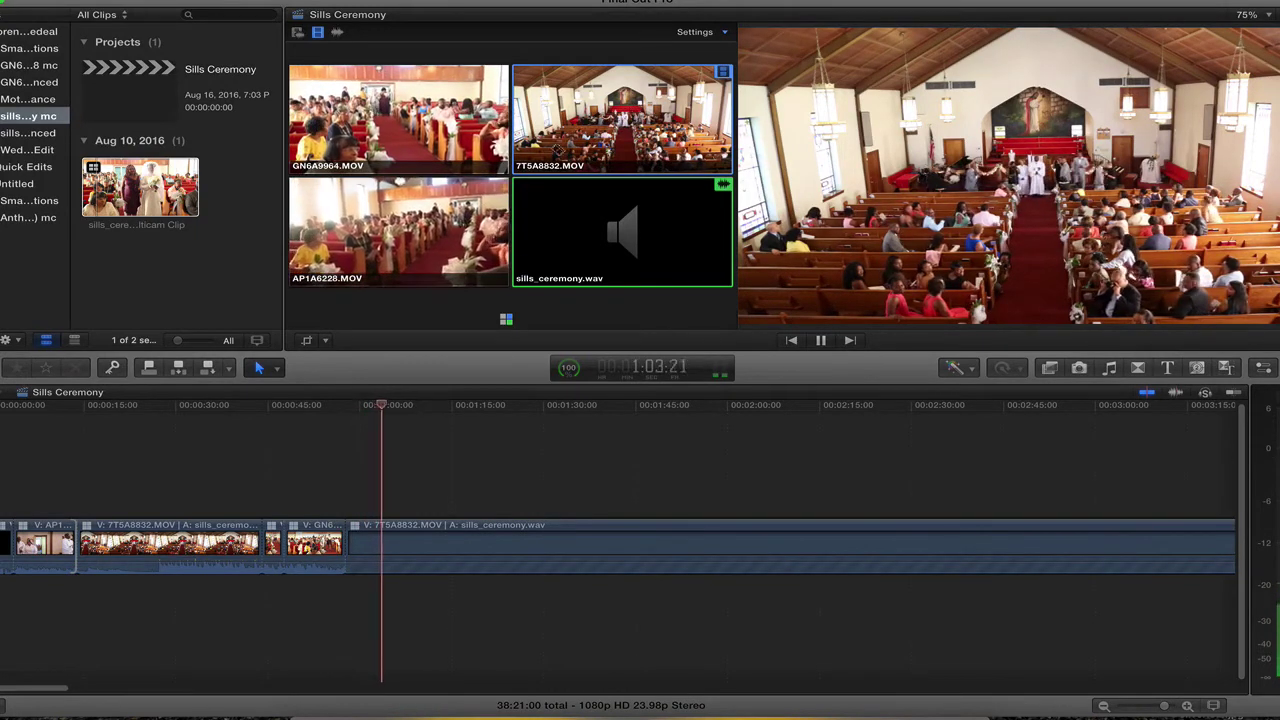
pyautogui.click(462, 152)
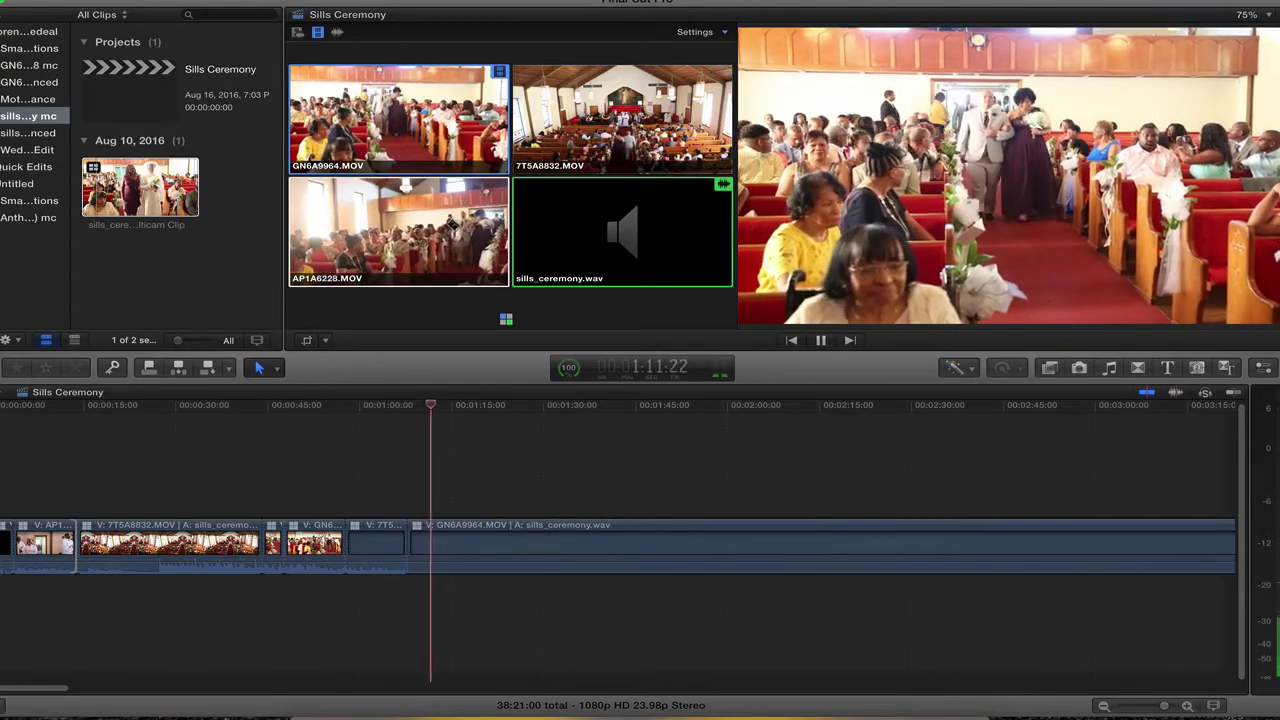
pyautogui.click(452, 226)
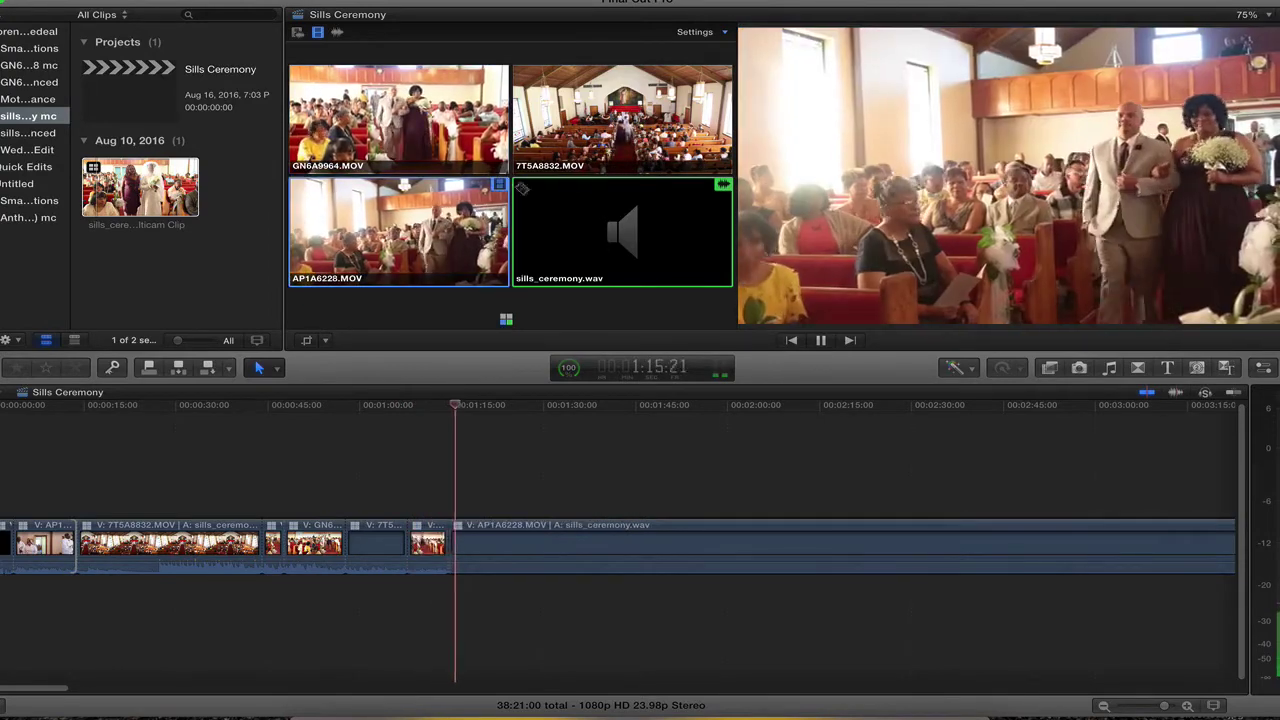
pyautogui.click(590, 130)
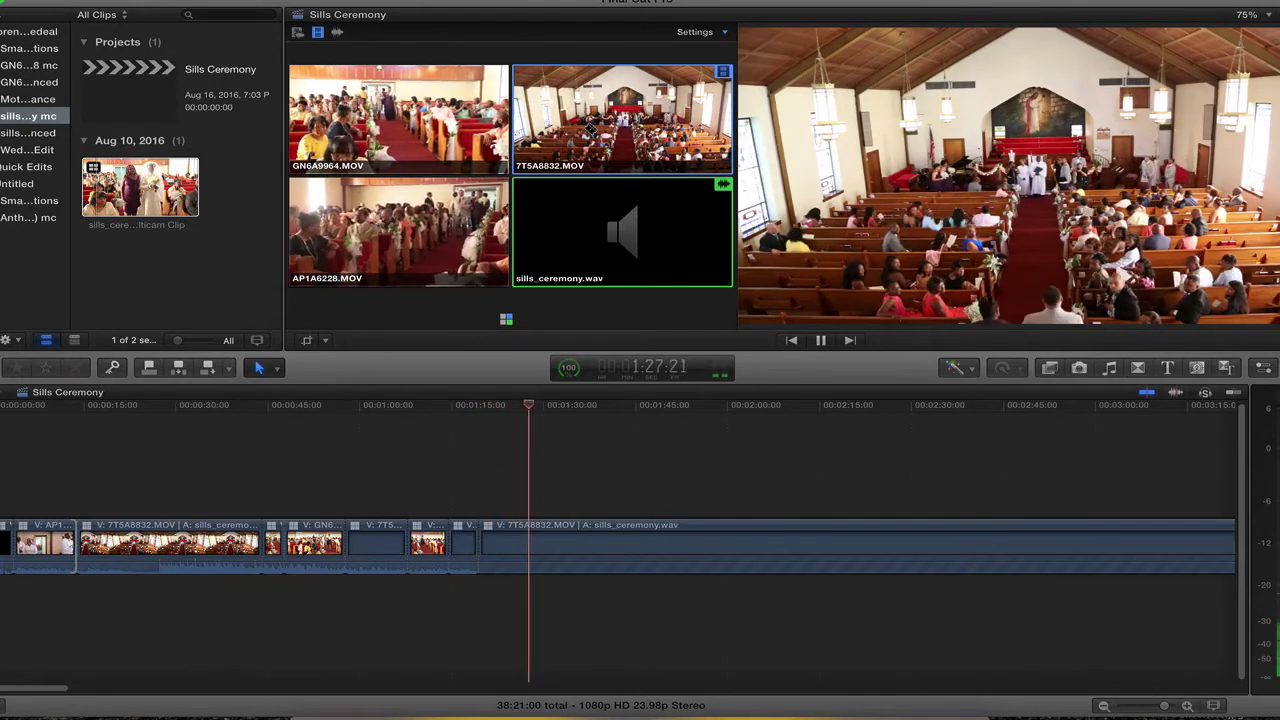
pyautogui.click(413, 130)
pyautogui.press('space')
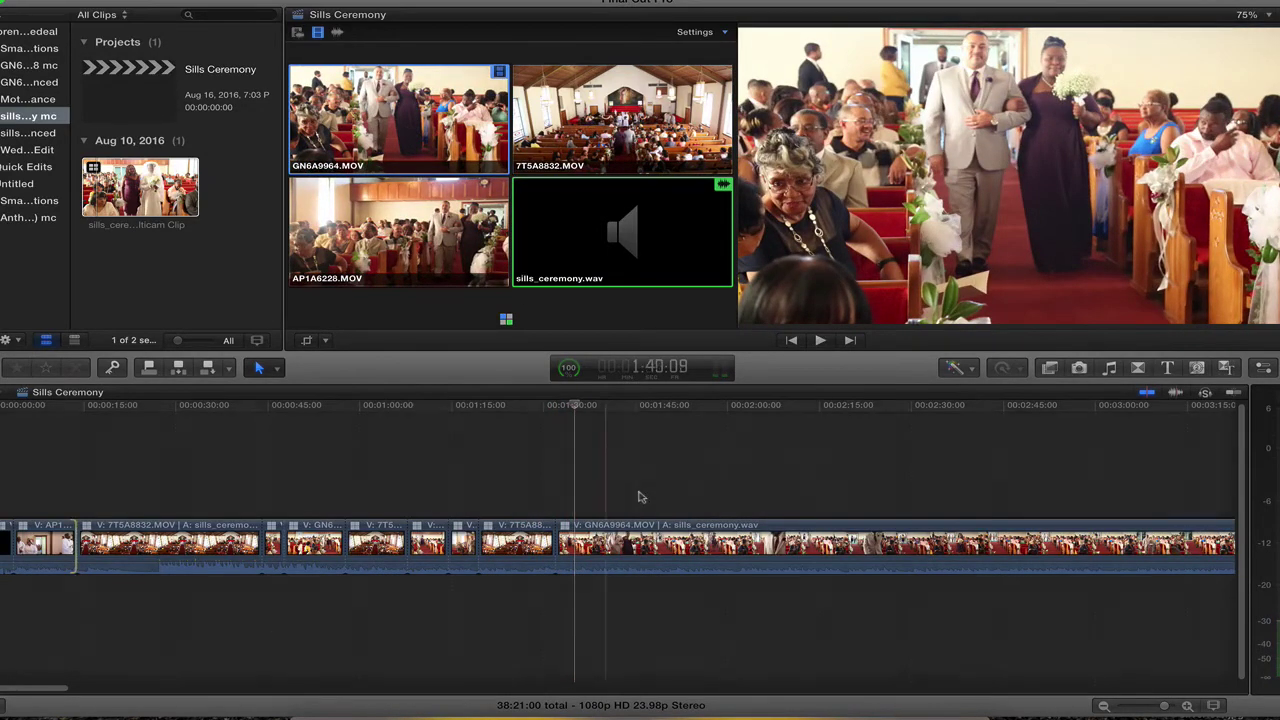
# Roll the cut so GN6A9964 starts earlier, replay it, and cut to 7T5A8832 at about 1:36.
pyautogui.moveTo(560, 541); pyautogui.dragTo(522, 541)
pyautogui.press('space')
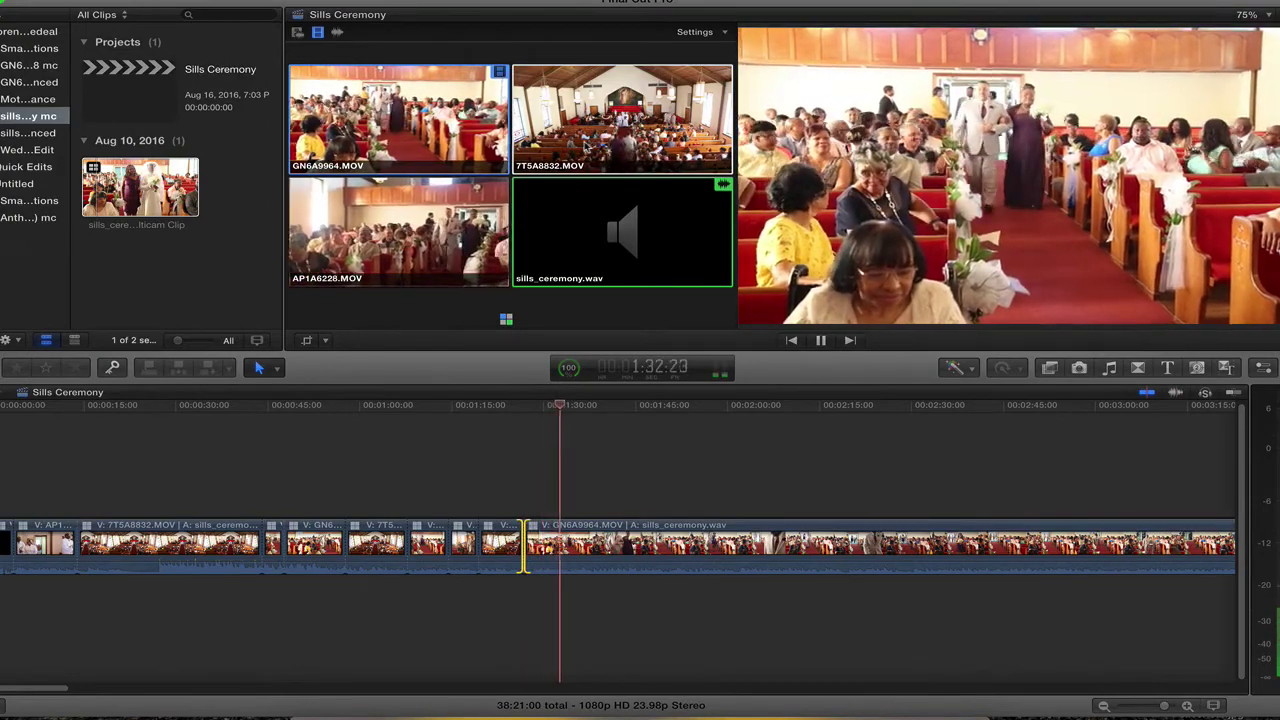
pyautogui.press('space')
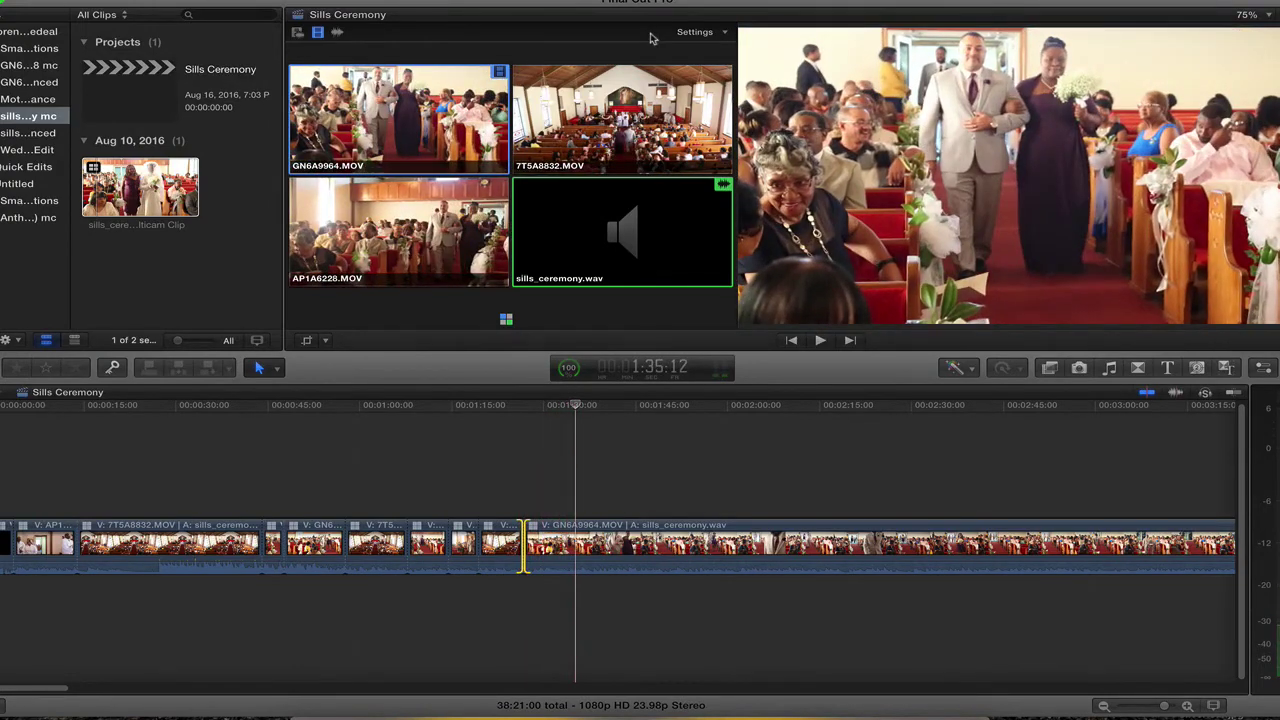
pyautogui.press('2')
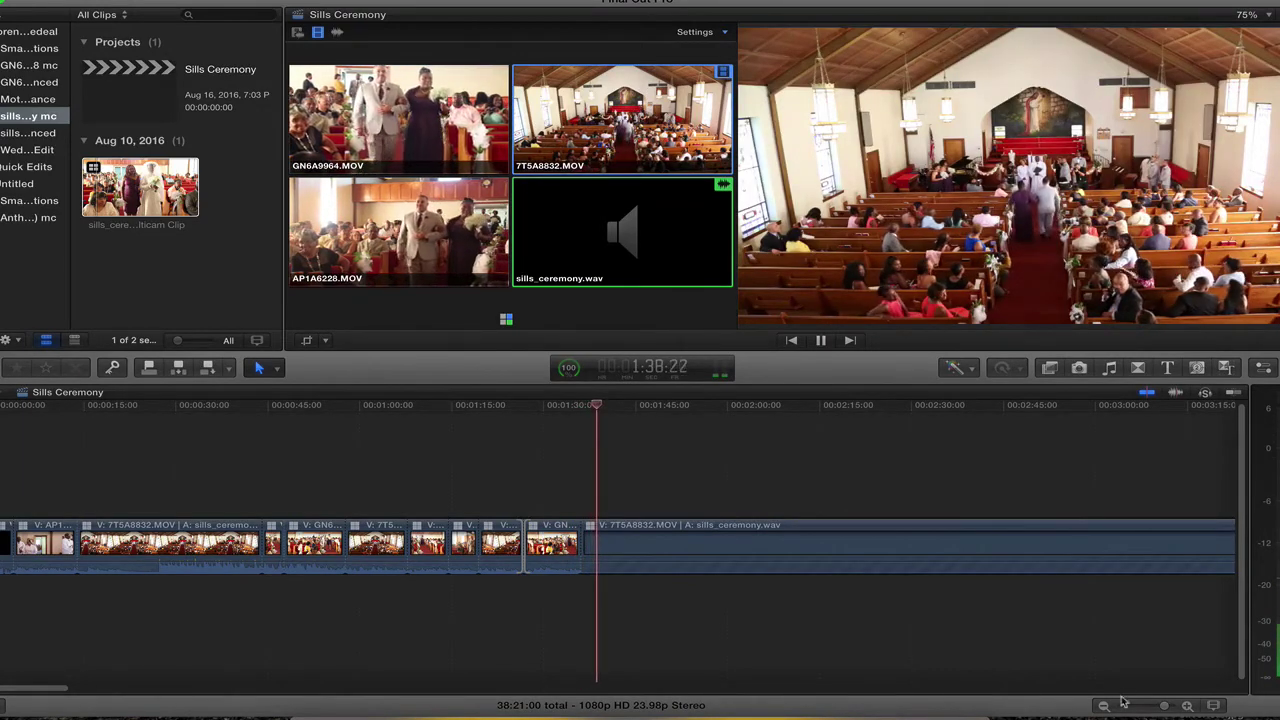
# Zoom the timeline out, then live-cut to GN6A9964, AP1A6228 and back to 7T5A8832 up to about 2:08.
pyautogui.moveTo(1166, 707); pyautogui.dragTo(1143, 708)
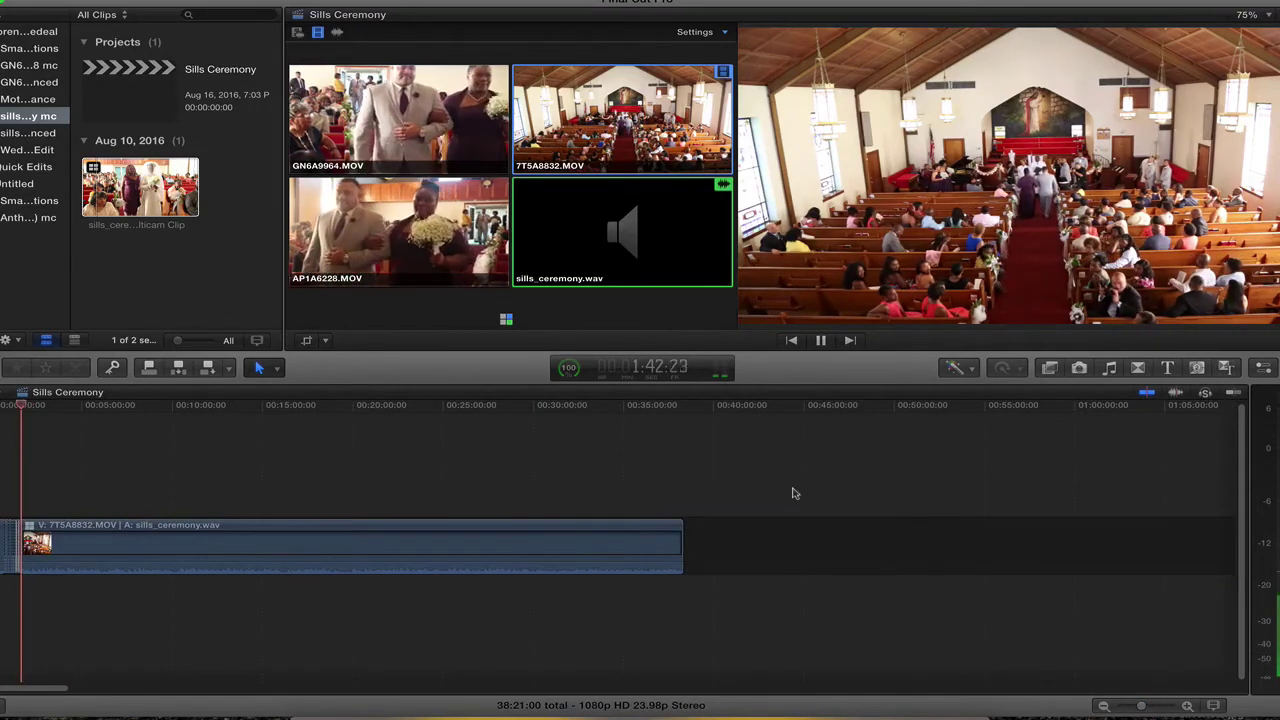
pyautogui.press('XF86AudioRaiseVolume')
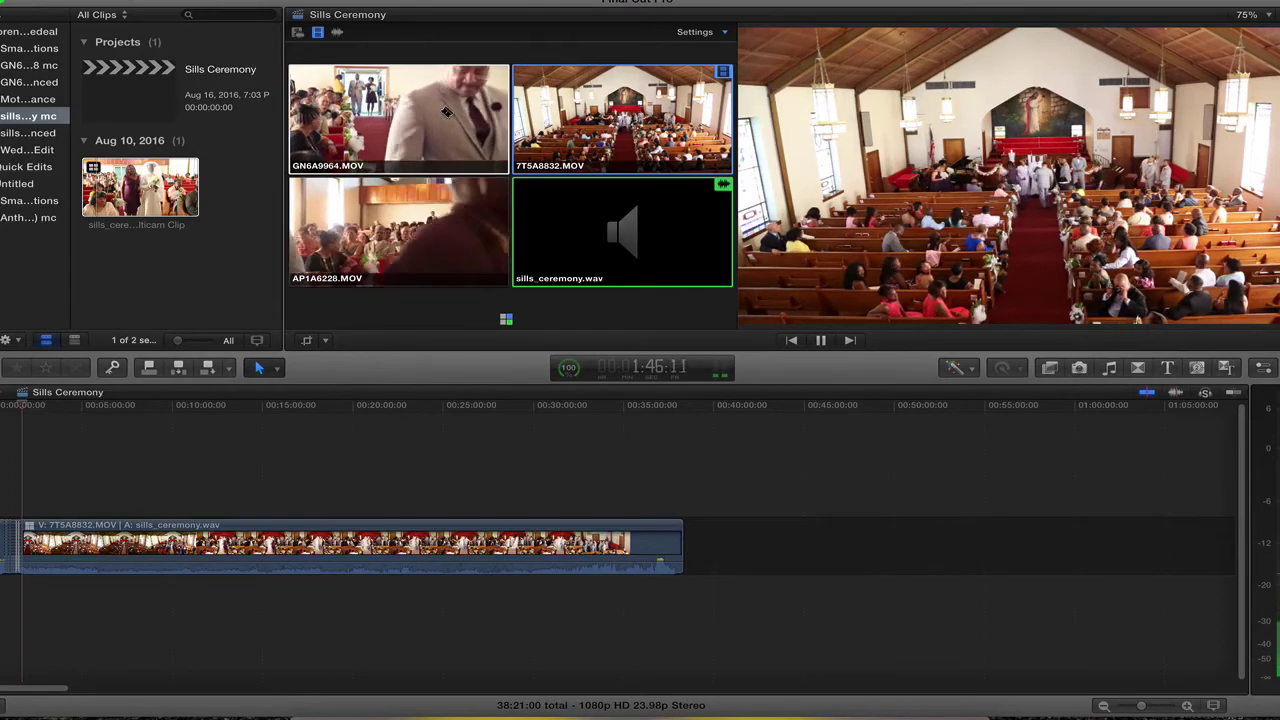
pyautogui.press('XF86AudioMute')
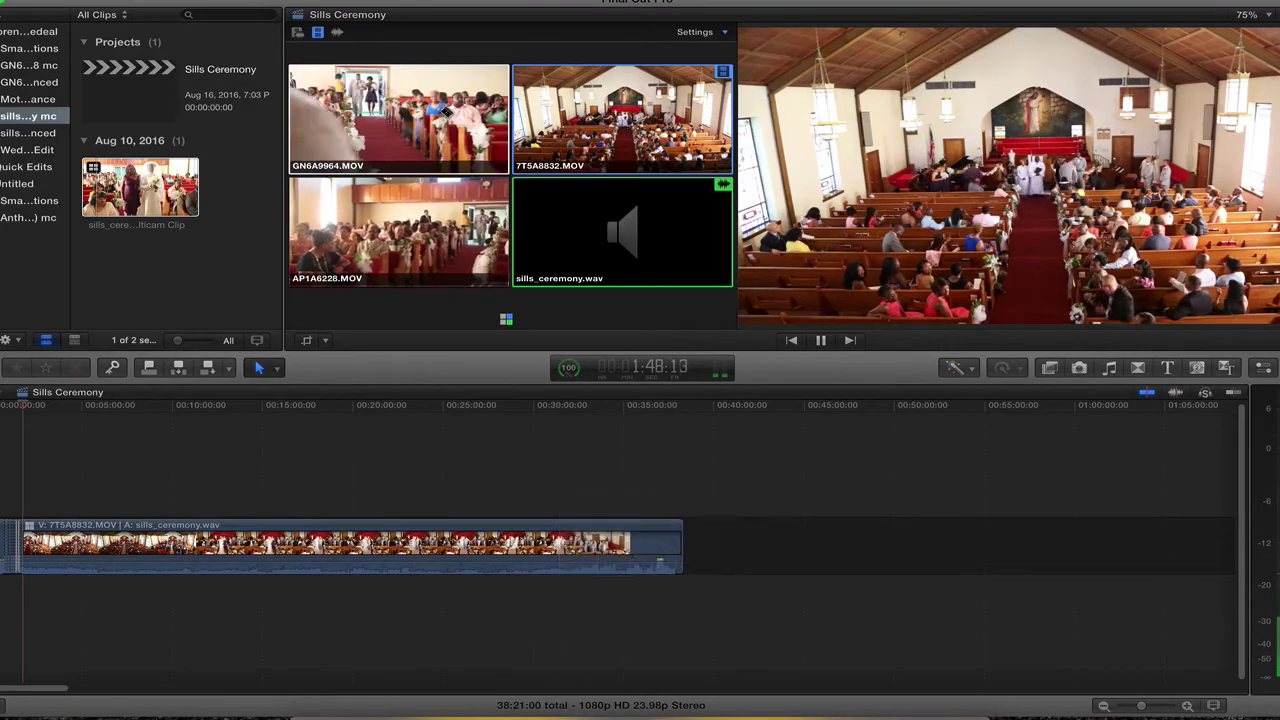
pyautogui.click(338, 76)
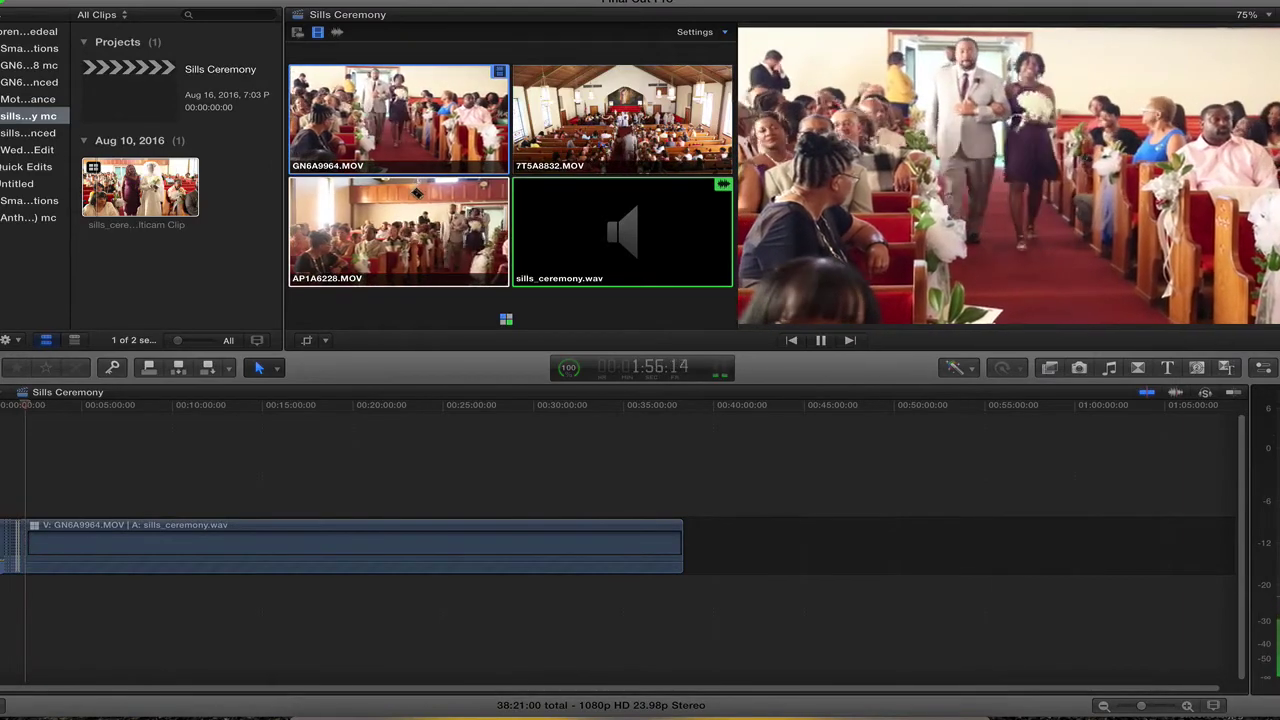
pyautogui.click(415, 204)
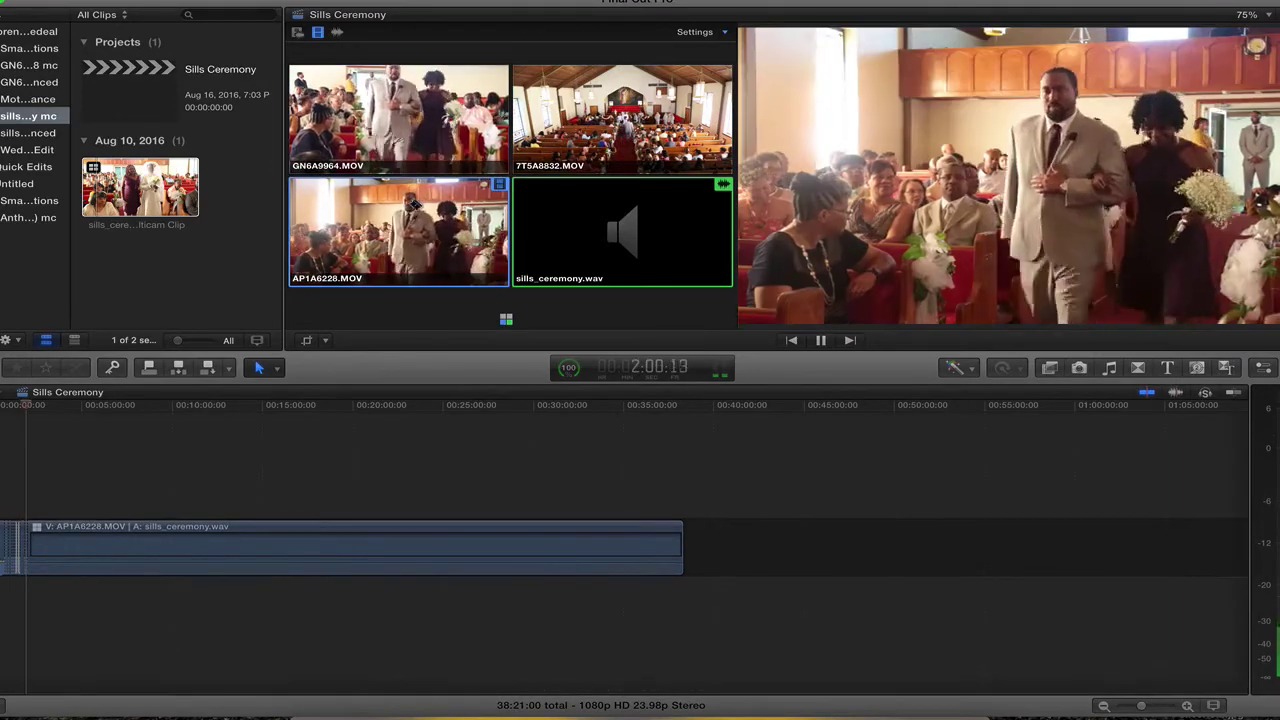
pyautogui.press('2')
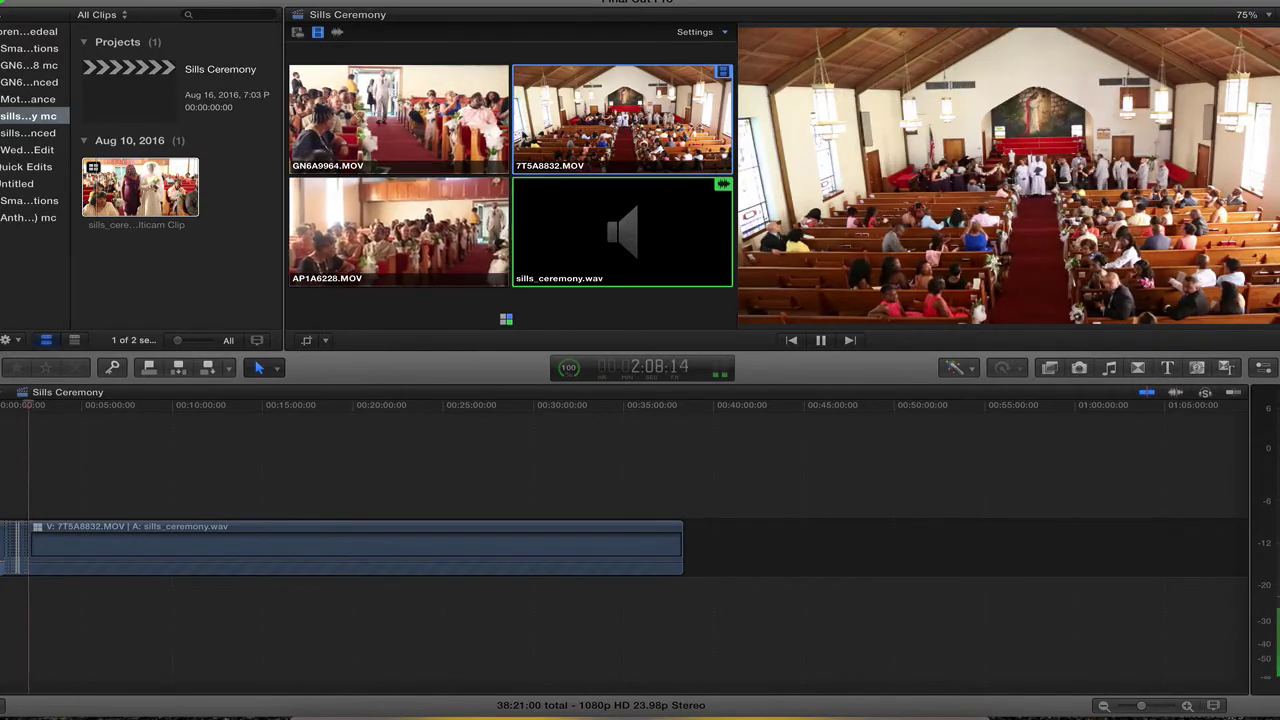
pyautogui.press('space')
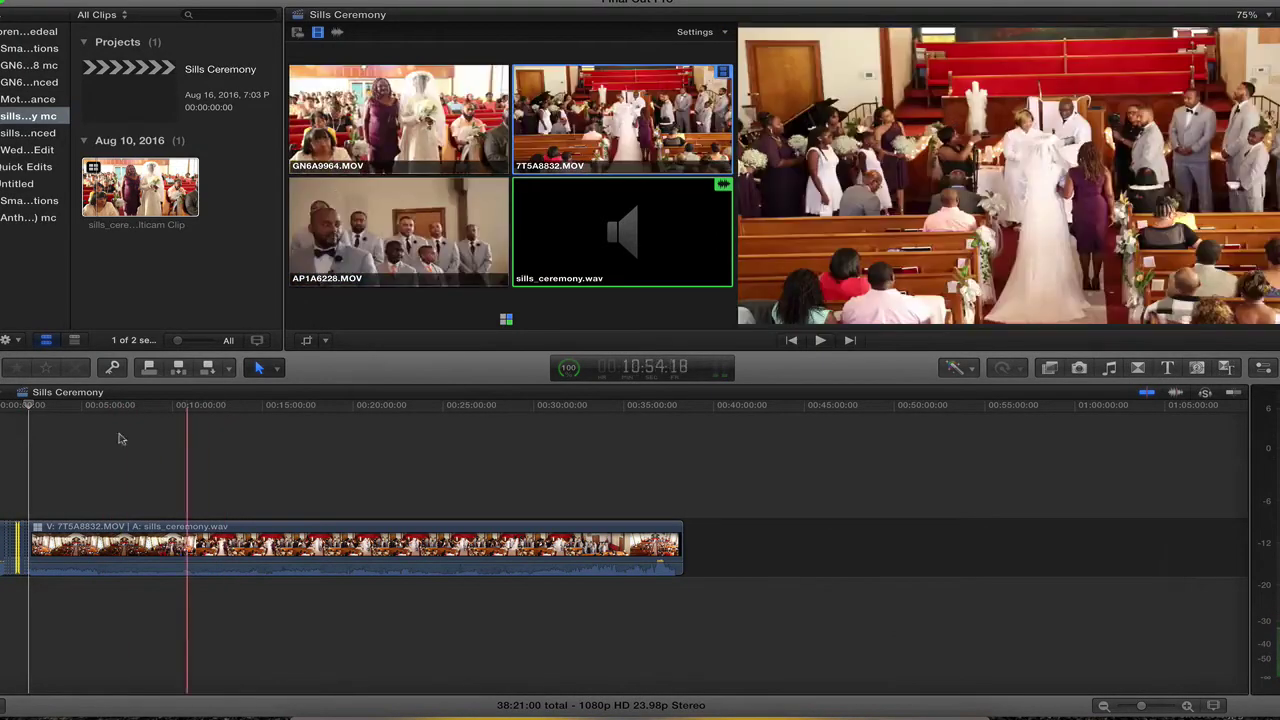